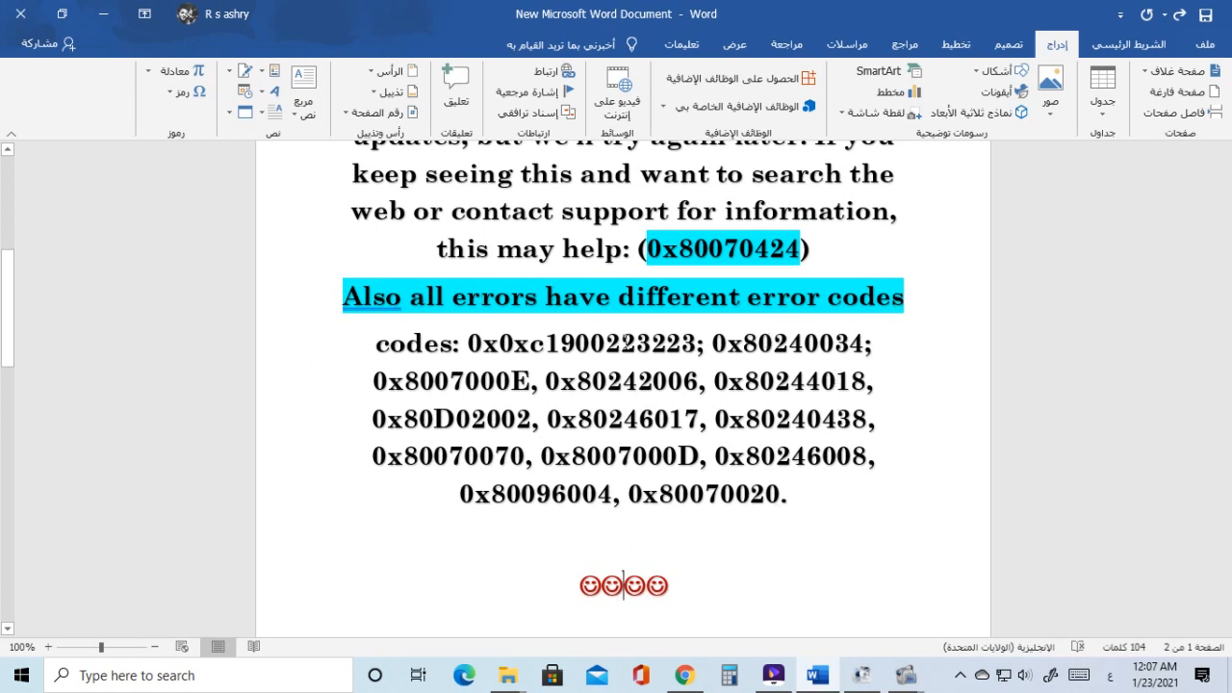
{"action": "scroll", "coordinate": [627, 266], "scroll_direction": "down", "scroll_amount": 10}
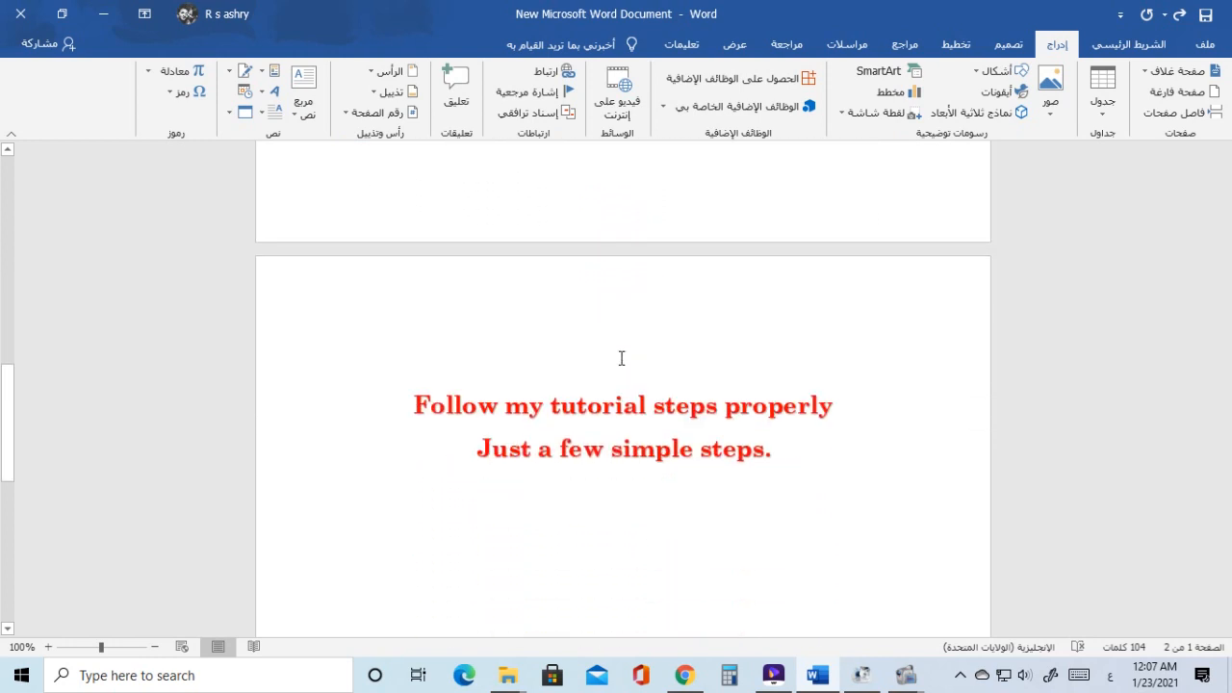
{"action": "scroll", "coordinate": [621, 358], "scroll_direction": "down", "scroll_amount": 1}
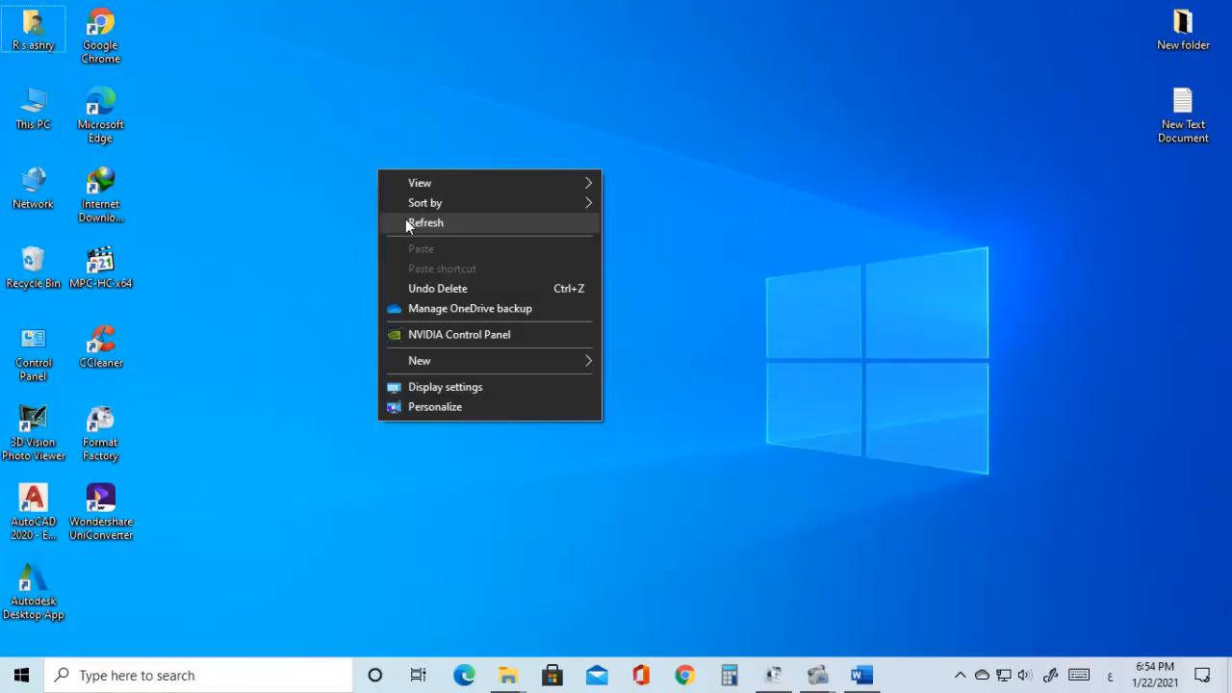
{"action": "left_click", "coordinate": [404, 222]}
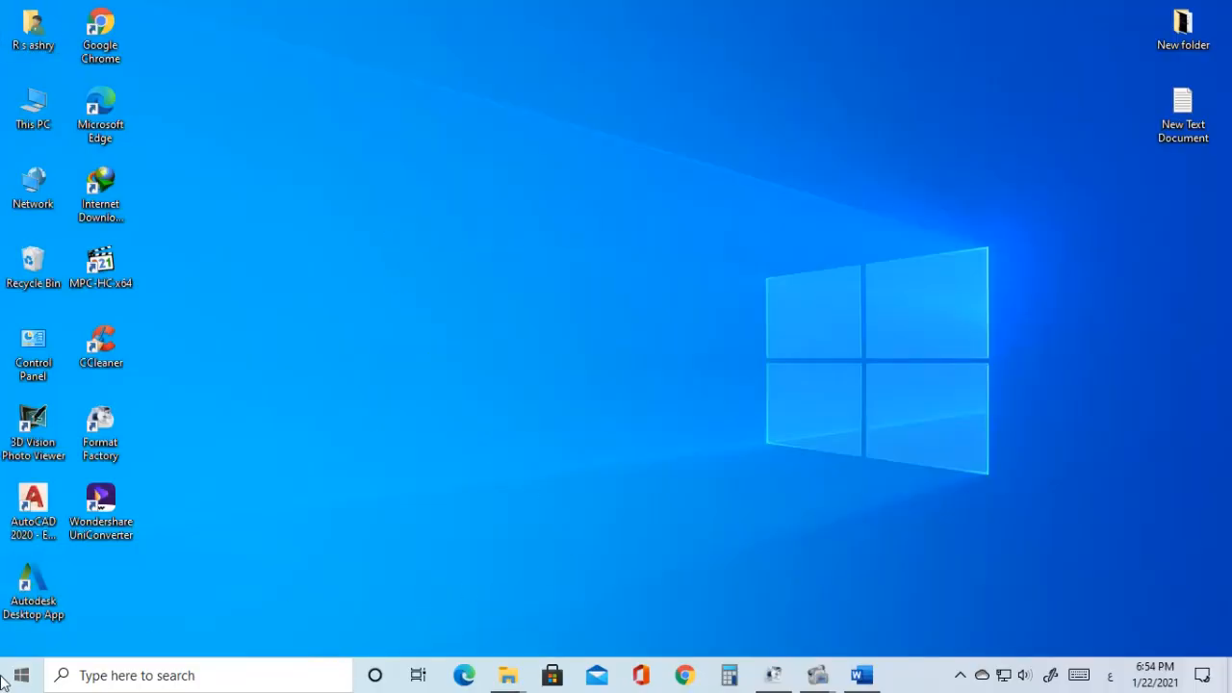
- Open the Windows Update page in Settings and retry the failed update
{"action": "left_click", "coordinate": [4, 679]}
{"action": "left_click", "coordinate": [131, 596]}
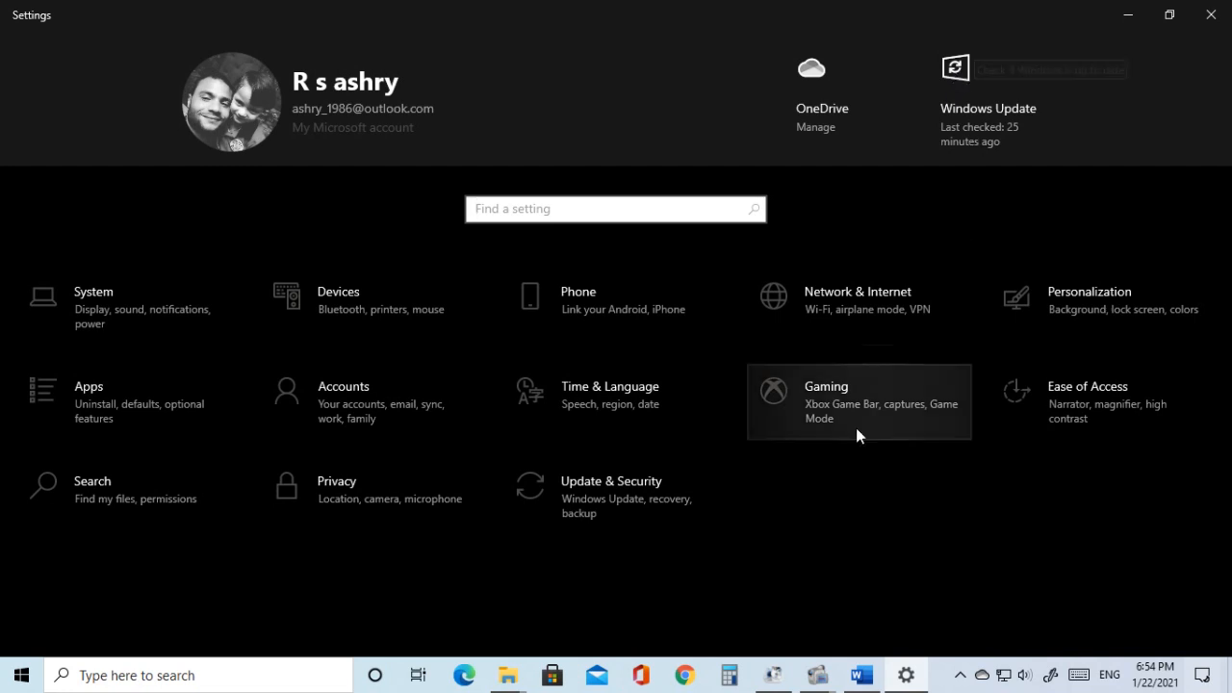
{"action": "left_click", "coordinate": [587, 503]}
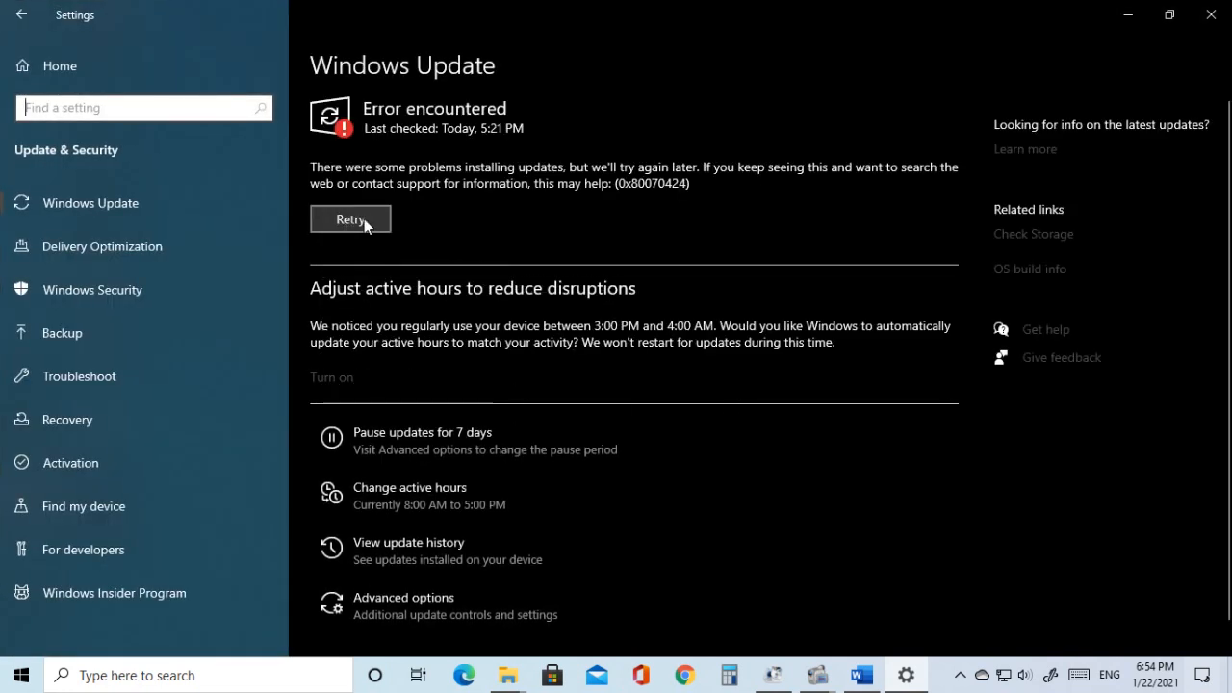
{"action": "left_click", "coordinate": [363, 222]}
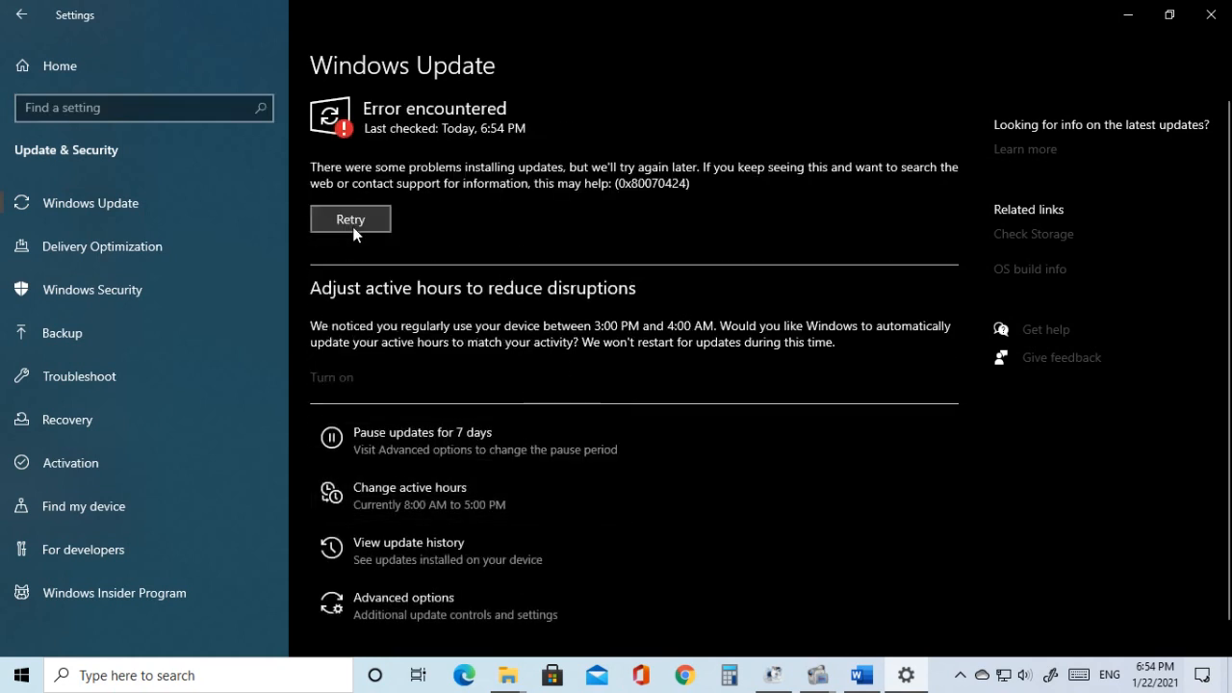
- Run the Windows Update troubleshooter from the additional troubleshooters and close it when it completes
{"action": "left_click", "coordinate": [71, 377]}
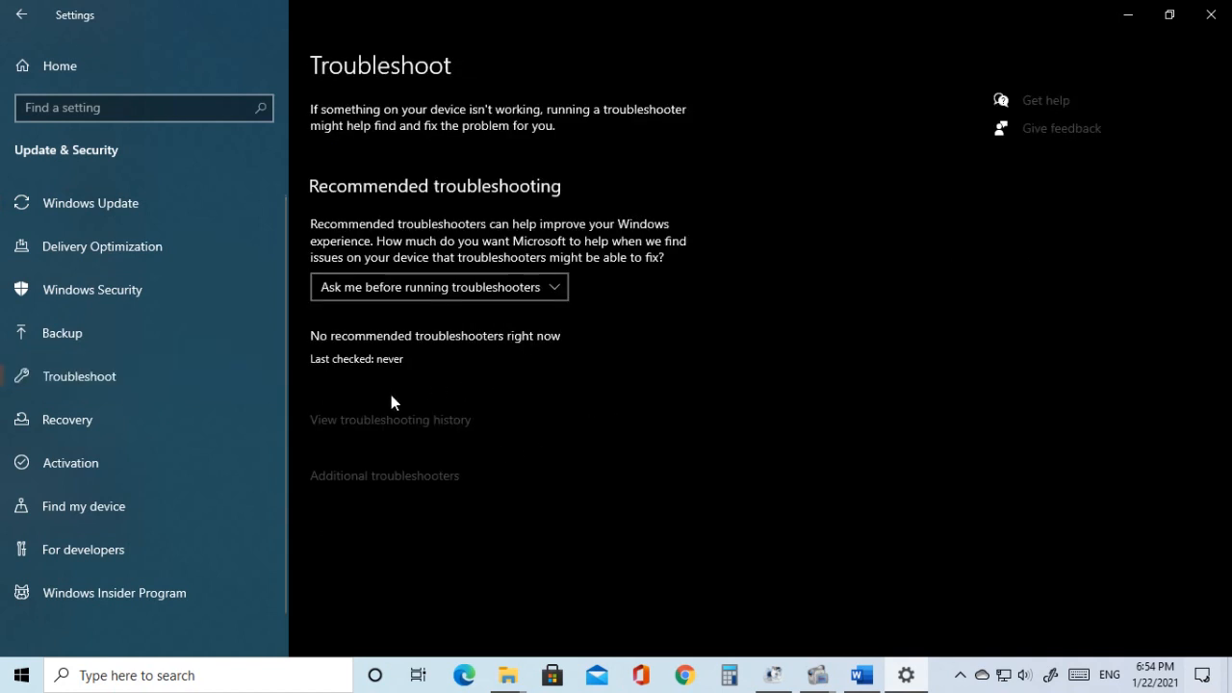
{"action": "left_click", "coordinate": [401, 478]}
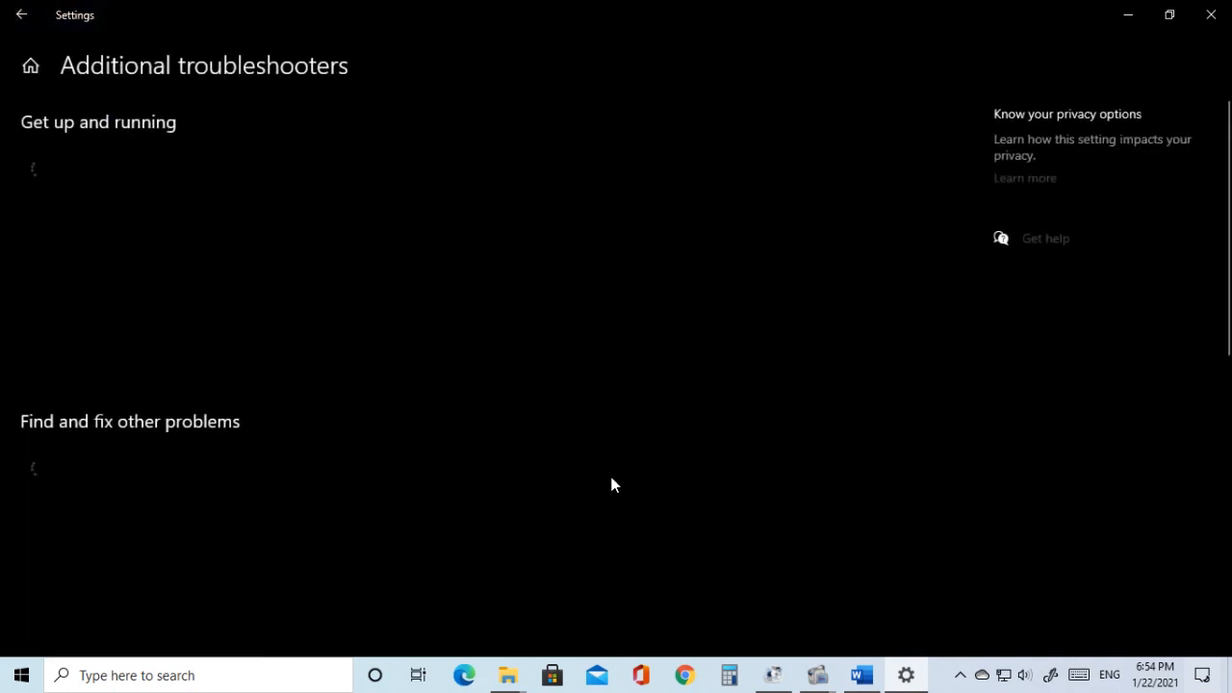
{"action": "scroll", "coordinate": [268, 274], "scroll_direction": "down", "scroll_amount": 3}
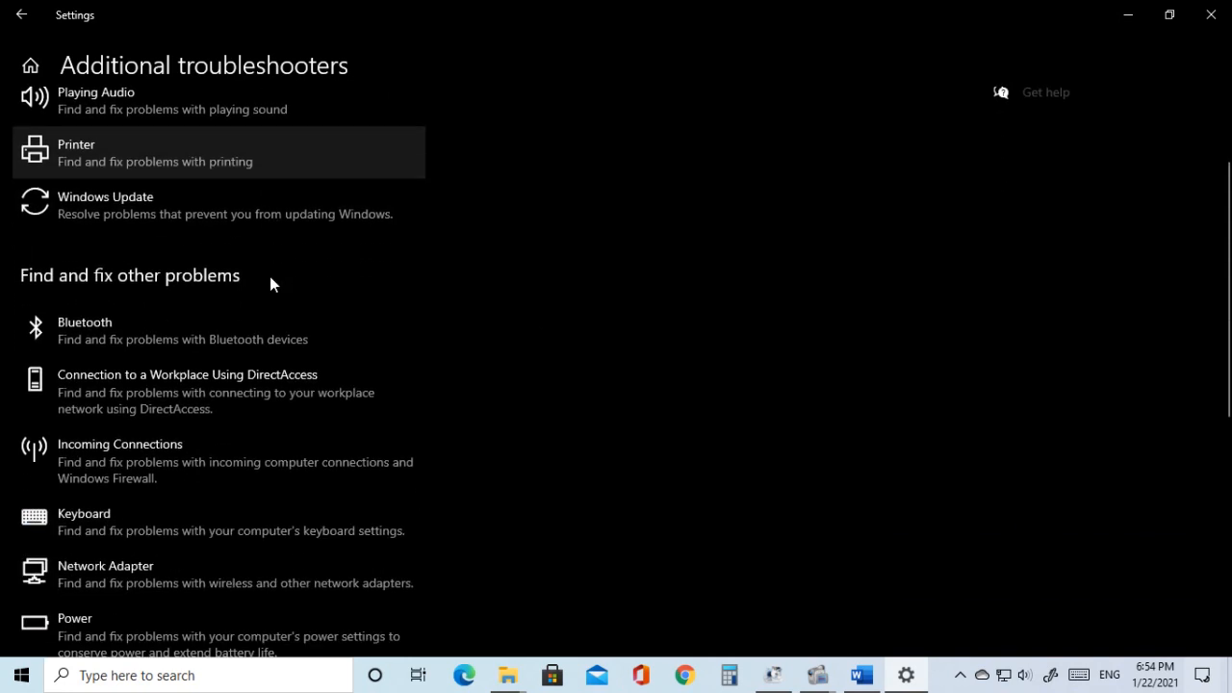
{"action": "left_click", "coordinate": [149, 179]}
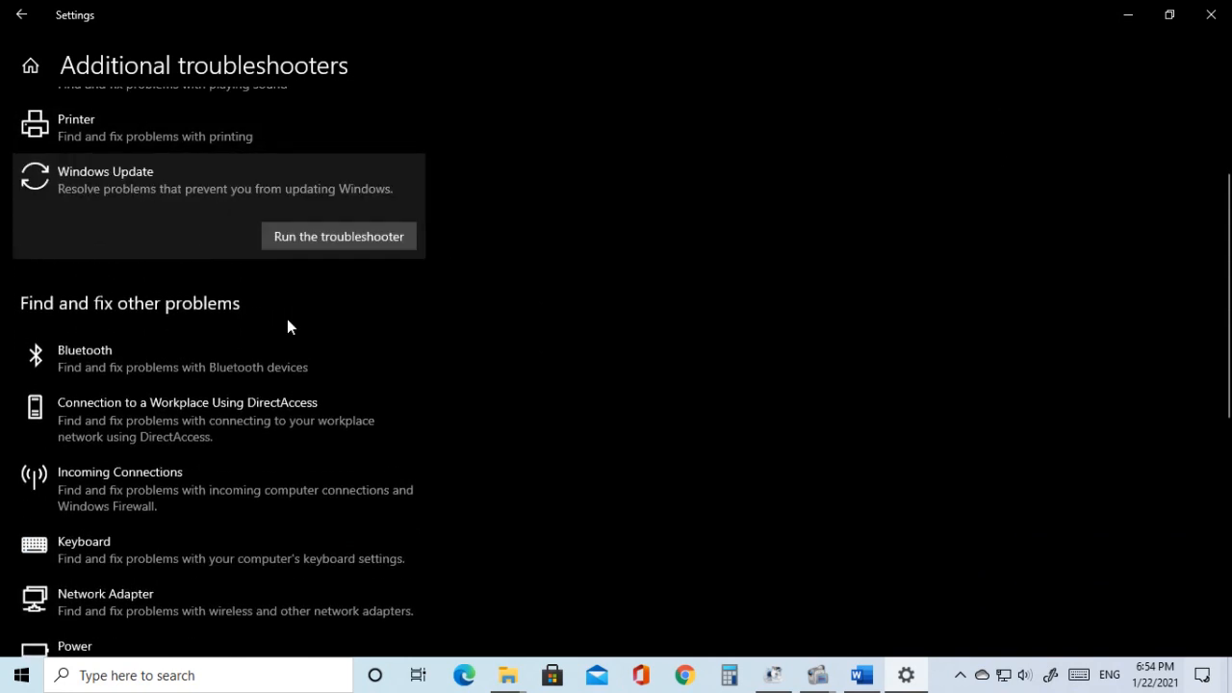
{"action": "left_click", "coordinate": [303, 249]}
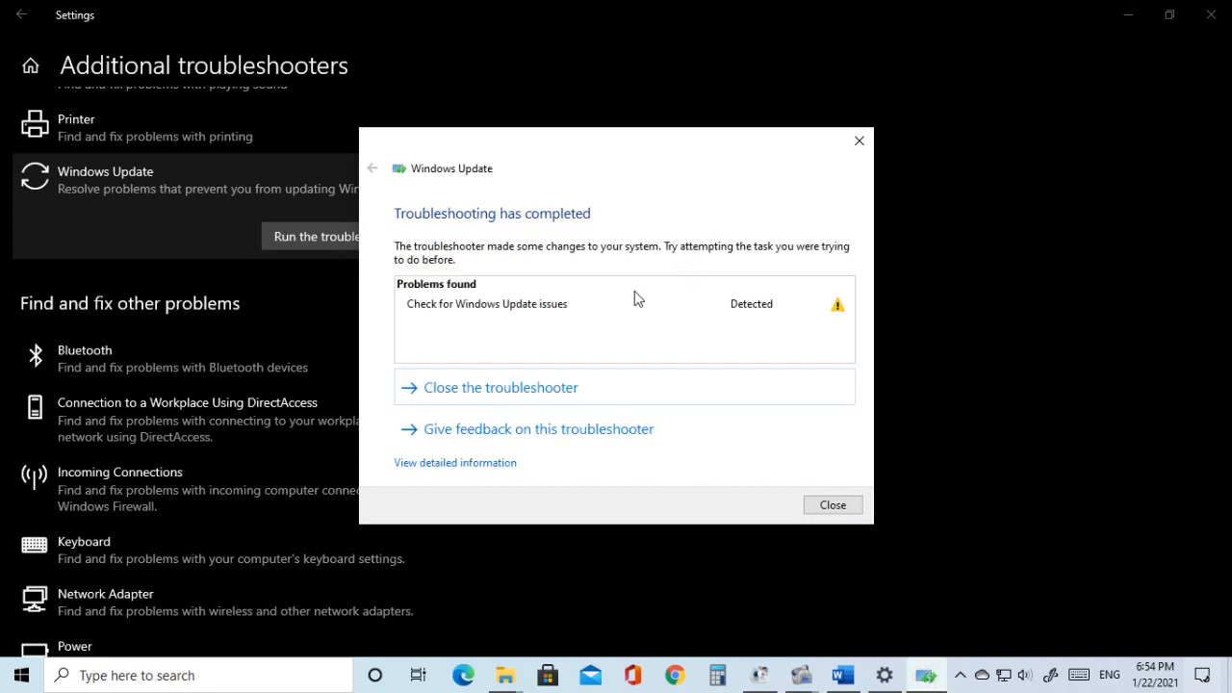
{"action": "left_click", "coordinate": [489, 396]}
- Return to the Windows Update page and retry the update again, leaving Settings minimized at the end
{"action": "scroll", "coordinate": [119, 270], "scroll_direction": "up", "scroll_amount": 2}
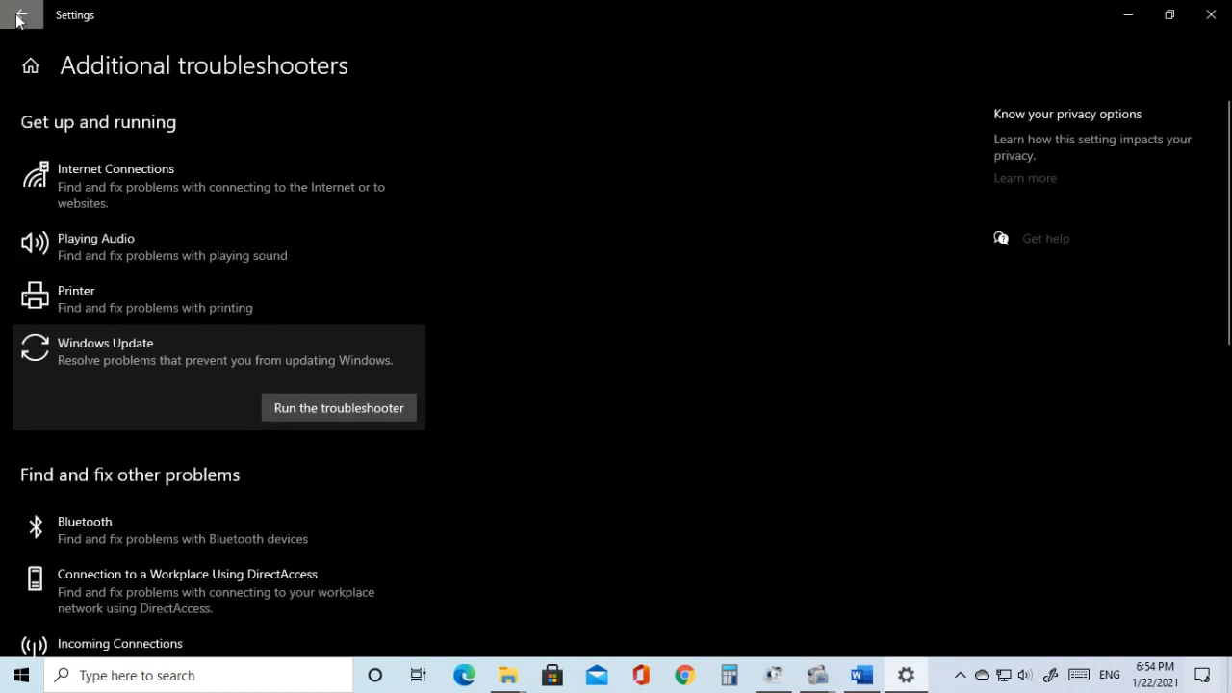
{"action": "left_click", "coordinate": [21, 15]}
{"action": "left_click", "coordinate": [103, 216]}
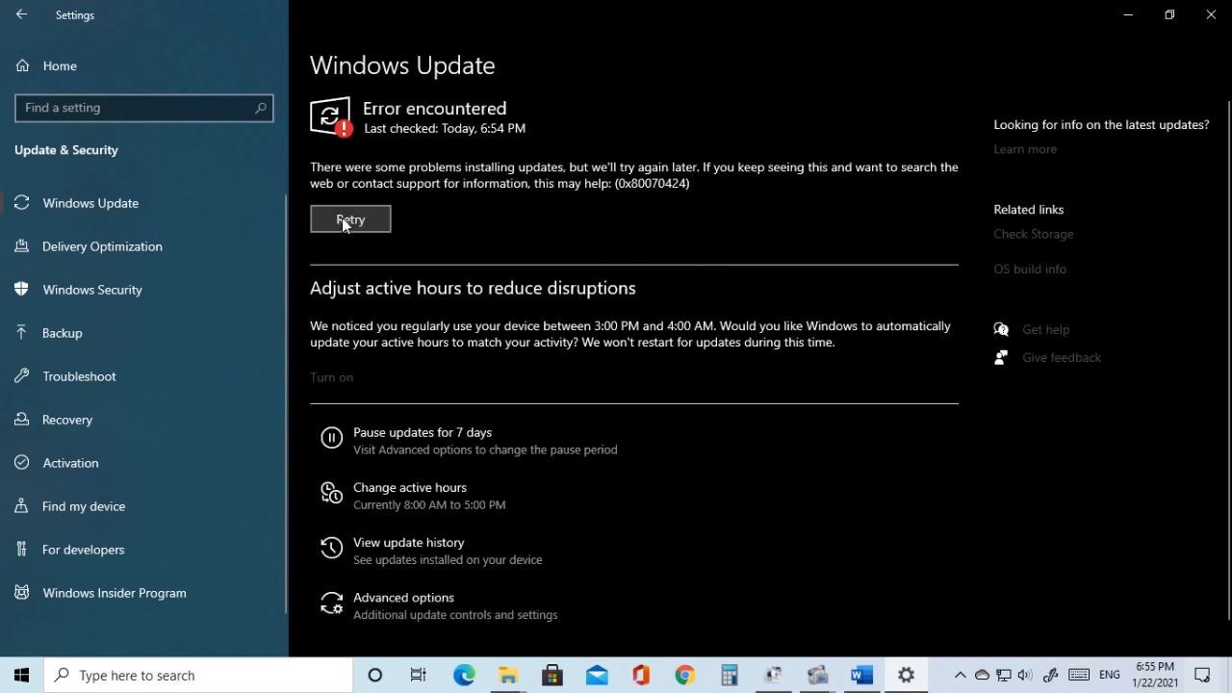
{"action": "left_click", "coordinate": [343, 221]}
{"action": "left_click", "coordinate": [21, 14]}
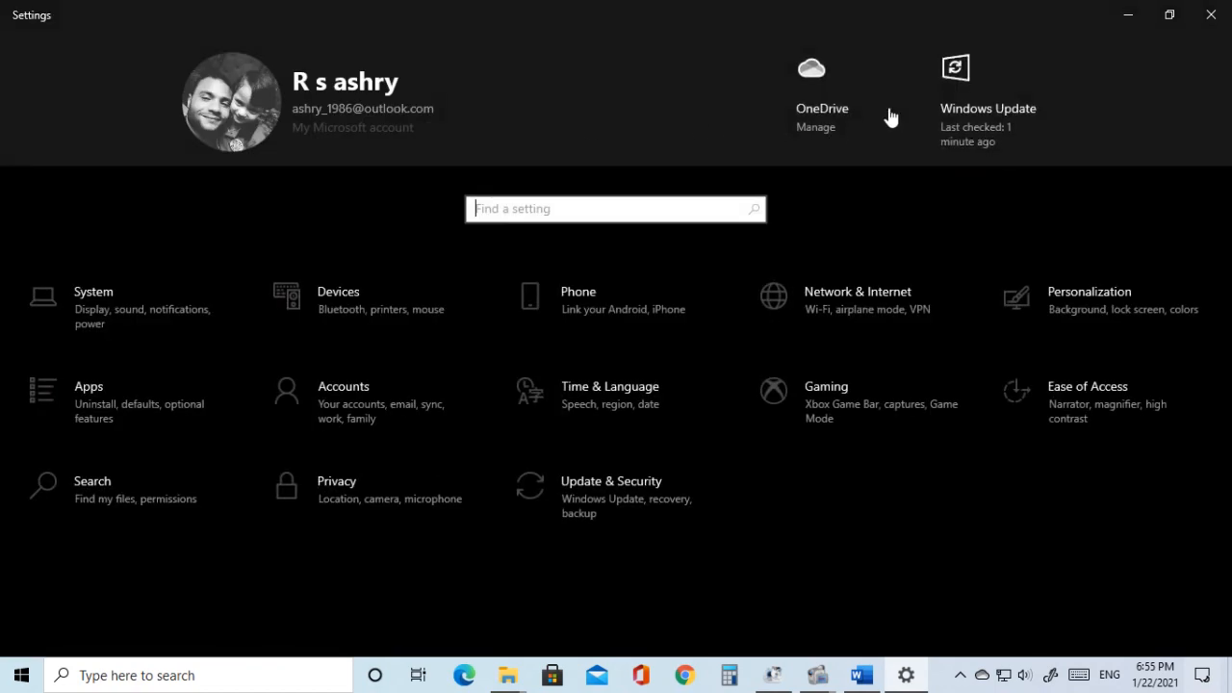
{"action": "left_click", "coordinate": [1122, 19]}
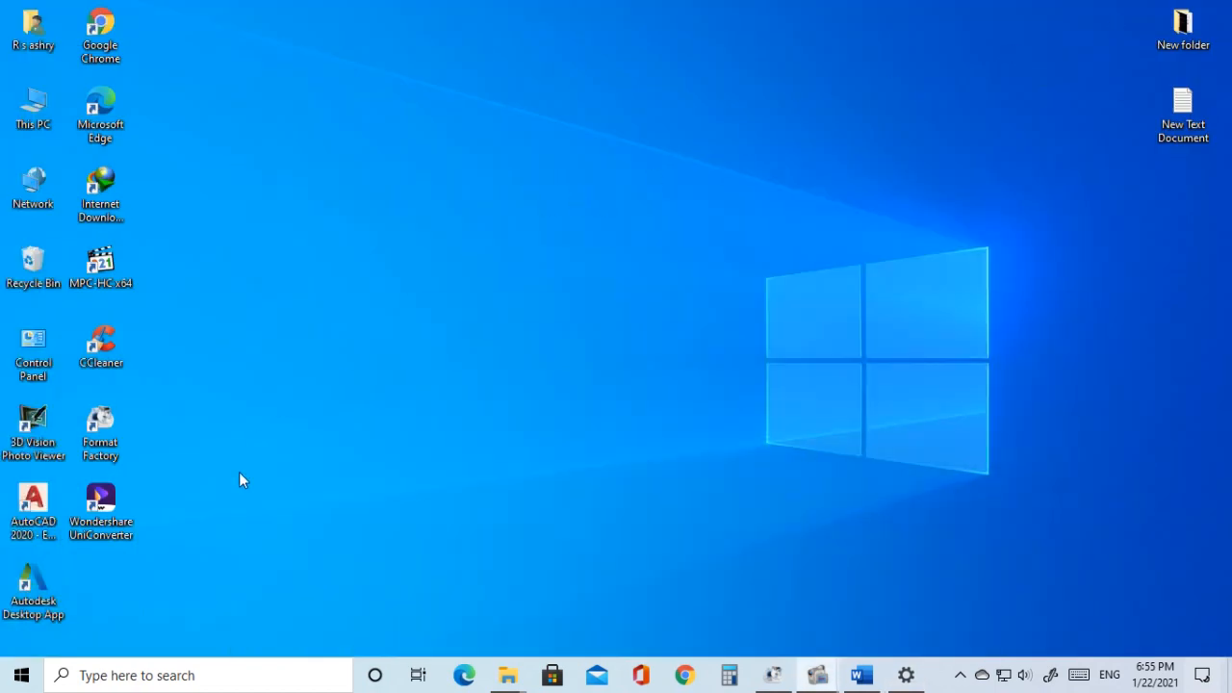
- Find the Run app through Windows search and use it to launch services.msc
{"action": "left_click", "coordinate": [228, 678]}
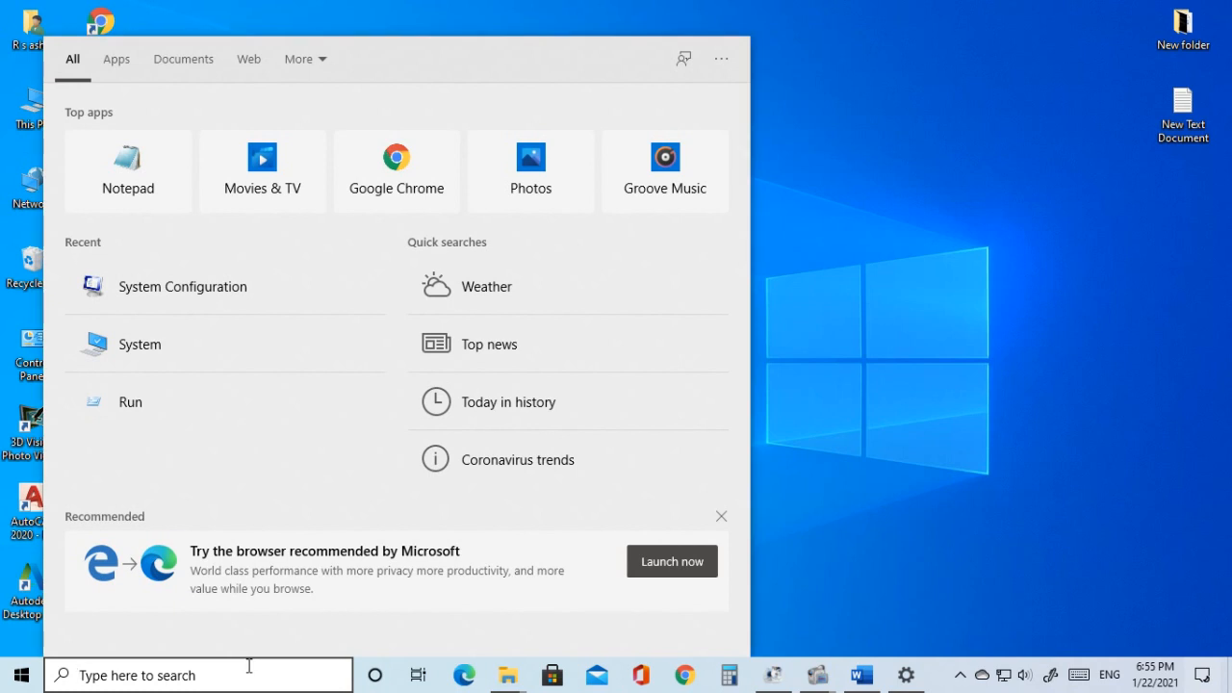
{"action": "type", "text": "run"}
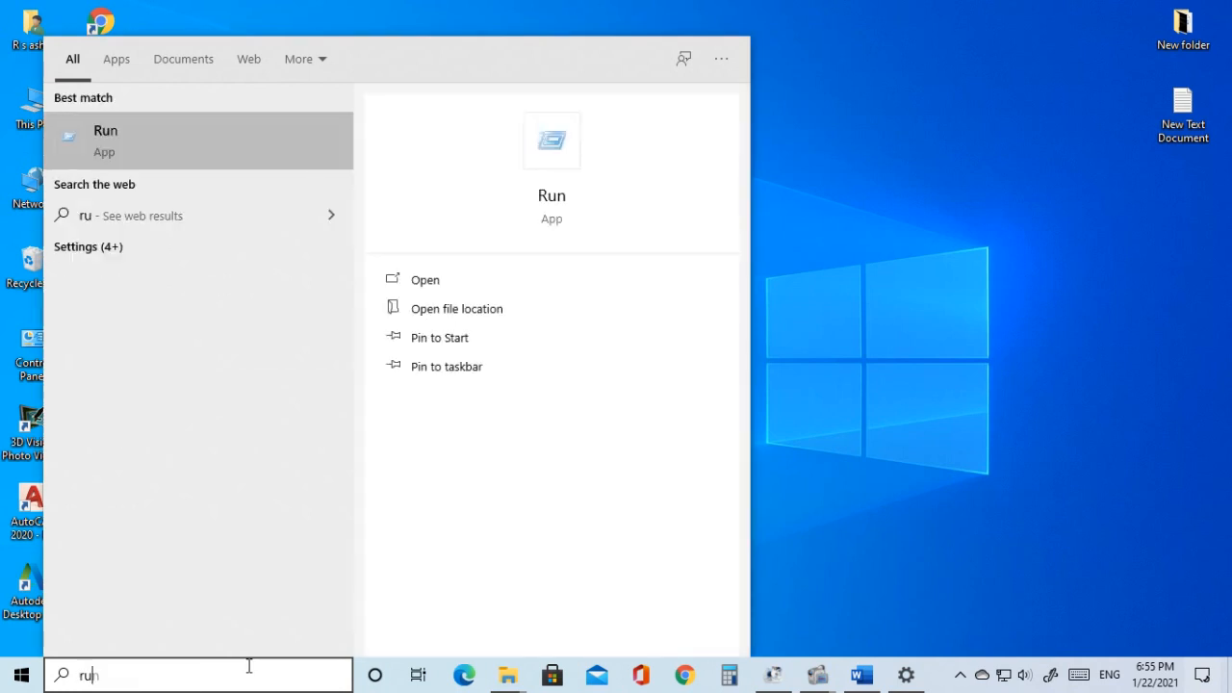
{"action": "left_click", "coordinate": [556, 198]}
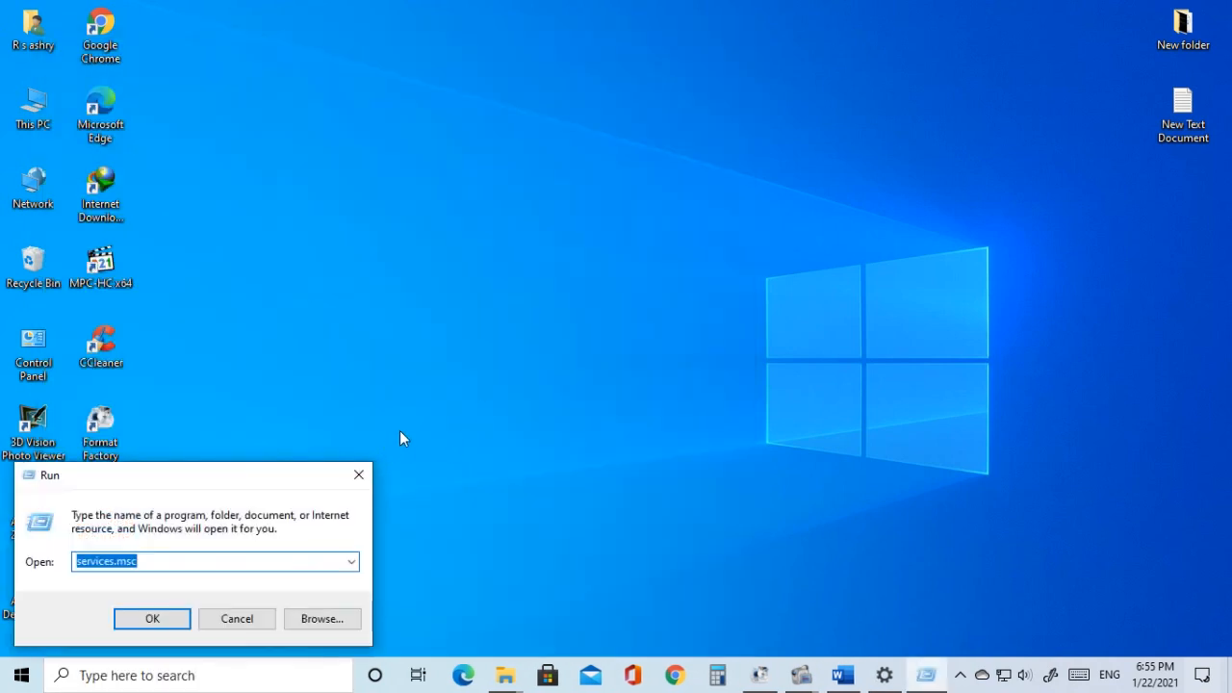
{"action": "left_click_drag", "start_coordinate": [151, 563], "coordinate": [79, 561]}
{"action": "type", "text": "s"}
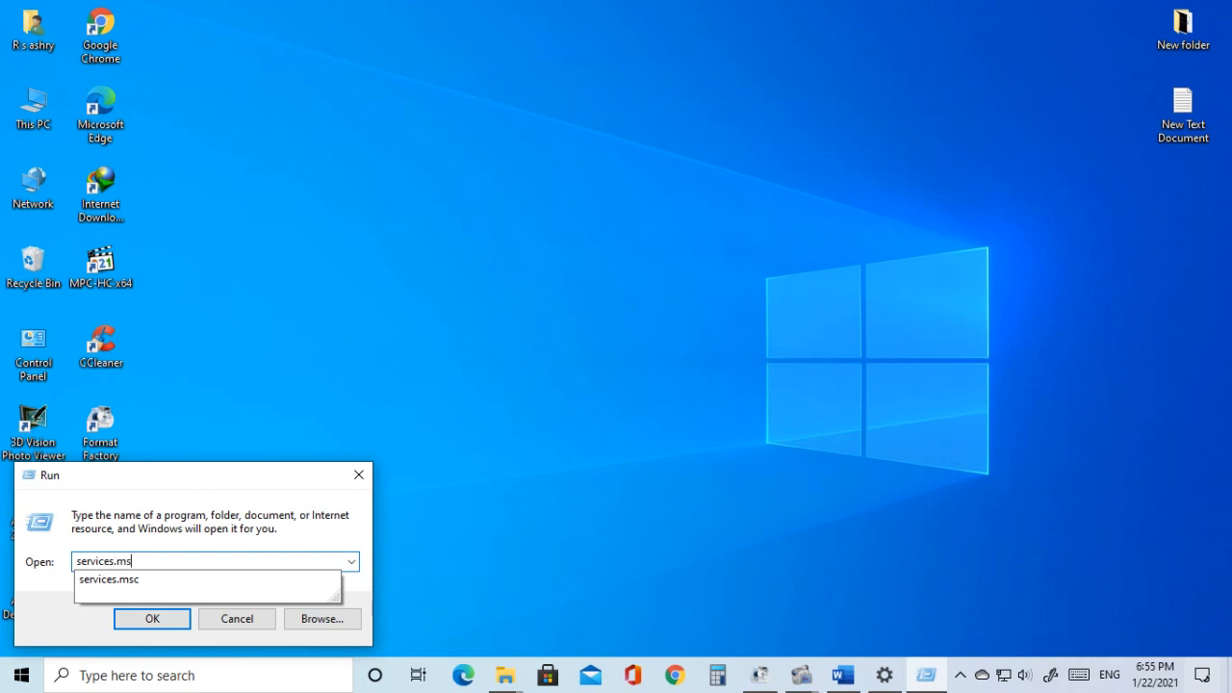
{"action": "type", "text": "c"}
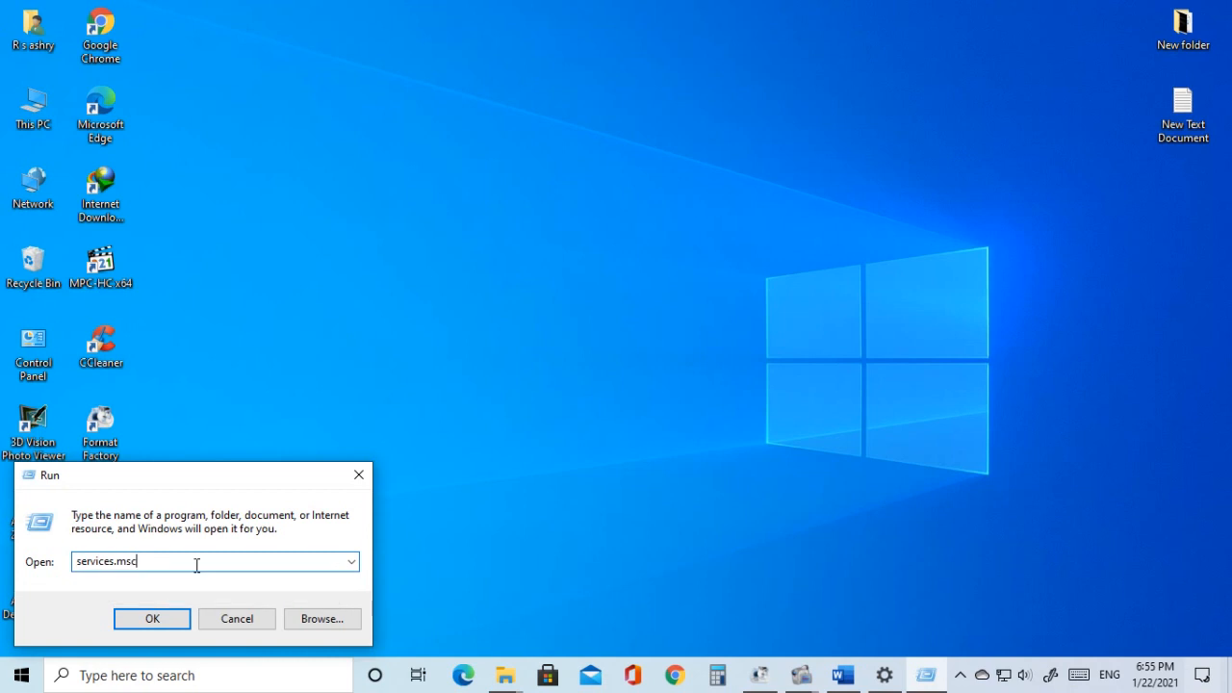
{"action": "left_click", "coordinate": [151, 616]}
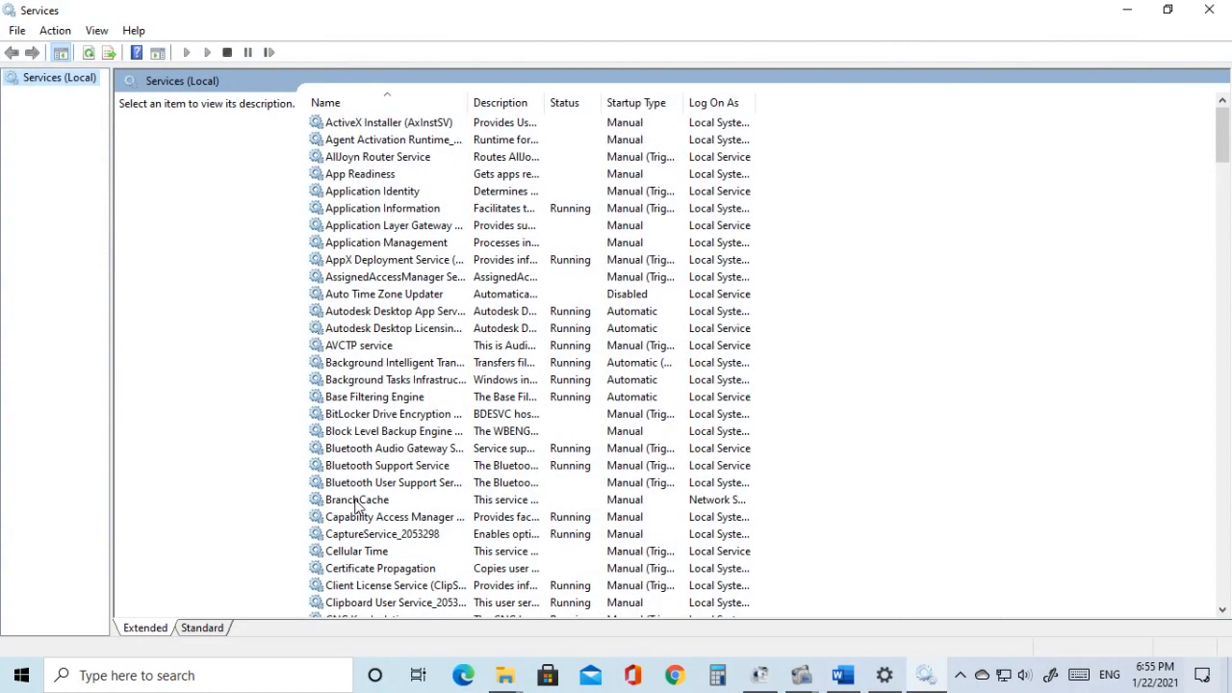
- Locate the Windows Update Medic Service in the services list and open its properties
{"action": "scroll", "coordinate": [382, 200], "scroll_direction": "down", "scroll_amount": 7}
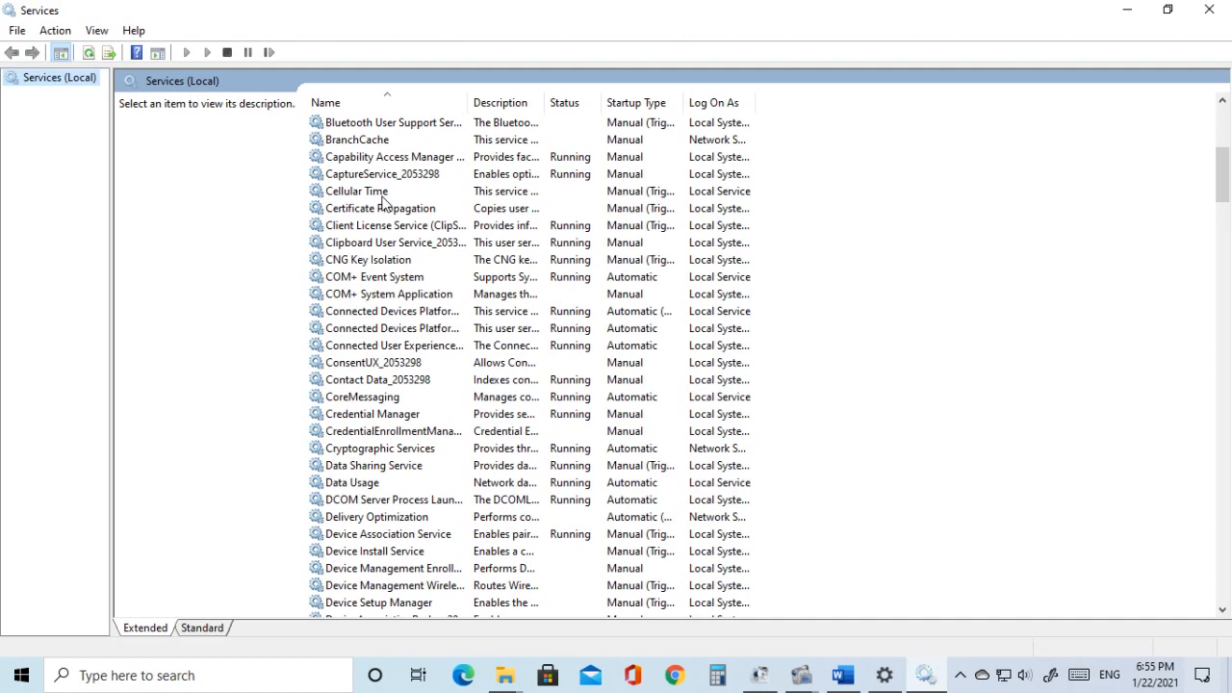
{"action": "scroll", "coordinate": [382, 200], "scroll_direction": "down", "scroll_amount": 9}
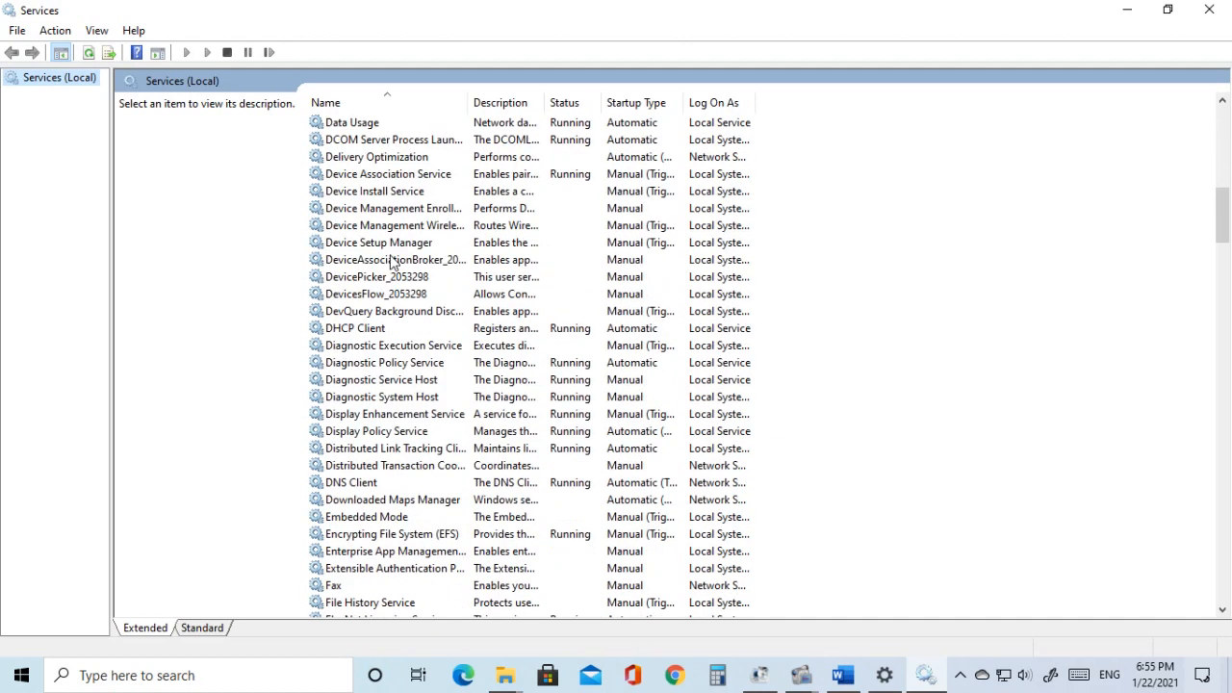
{"action": "scroll", "coordinate": [391, 267], "scroll_direction": "down", "scroll_amount": 6}
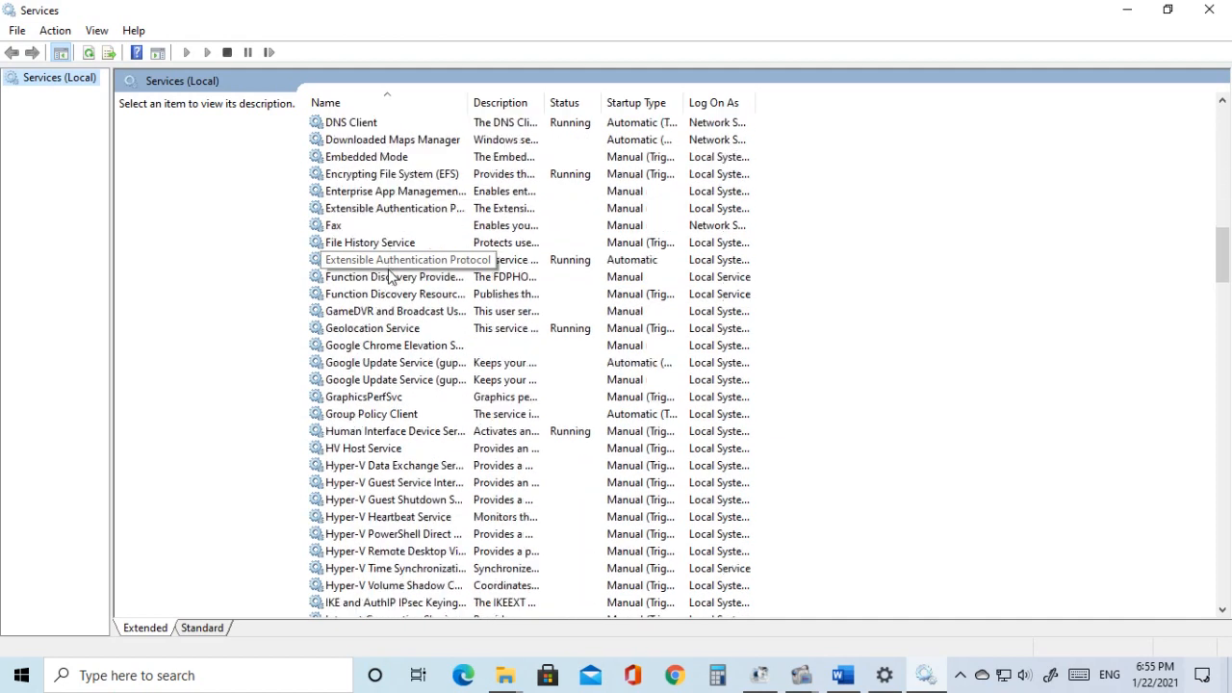
{"action": "scroll", "coordinate": [395, 288], "scroll_direction": "down", "scroll_amount": 9}
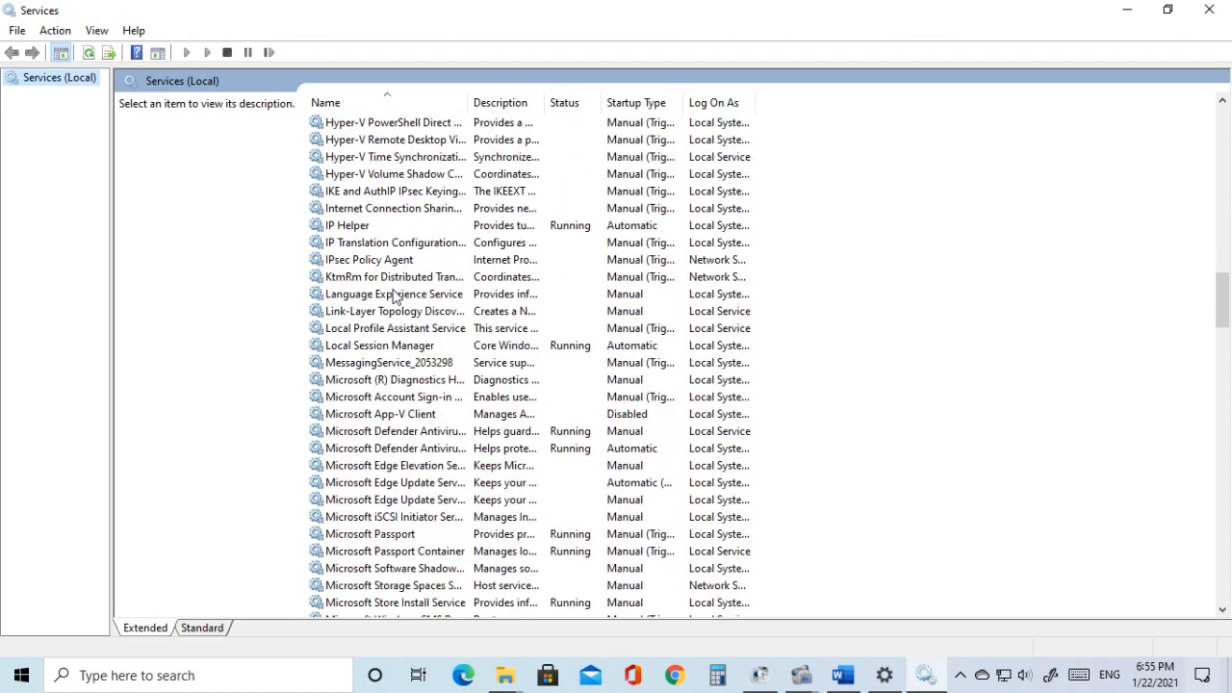
{"action": "scroll", "coordinate": [404, 313], "scroll_direction": "down", "scroll_amount": 13}
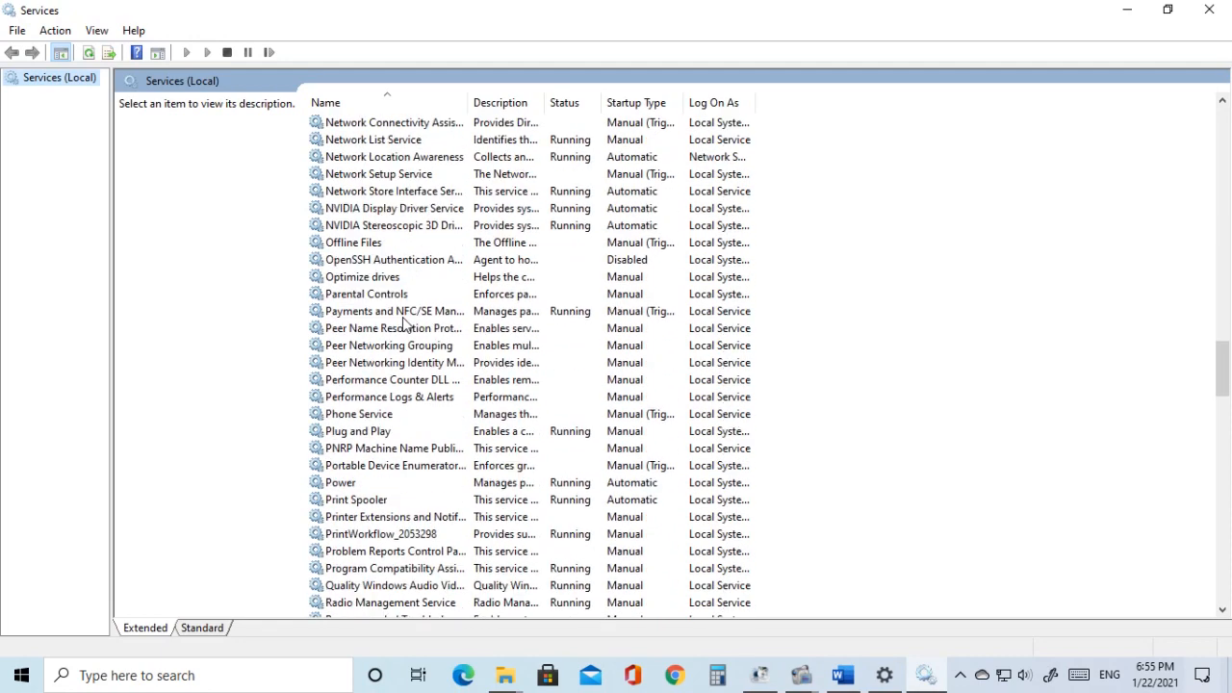
{"action": "scroll", "coordinate": [404, 326], "scroll_direction": "down", "scroll_amount": 10}
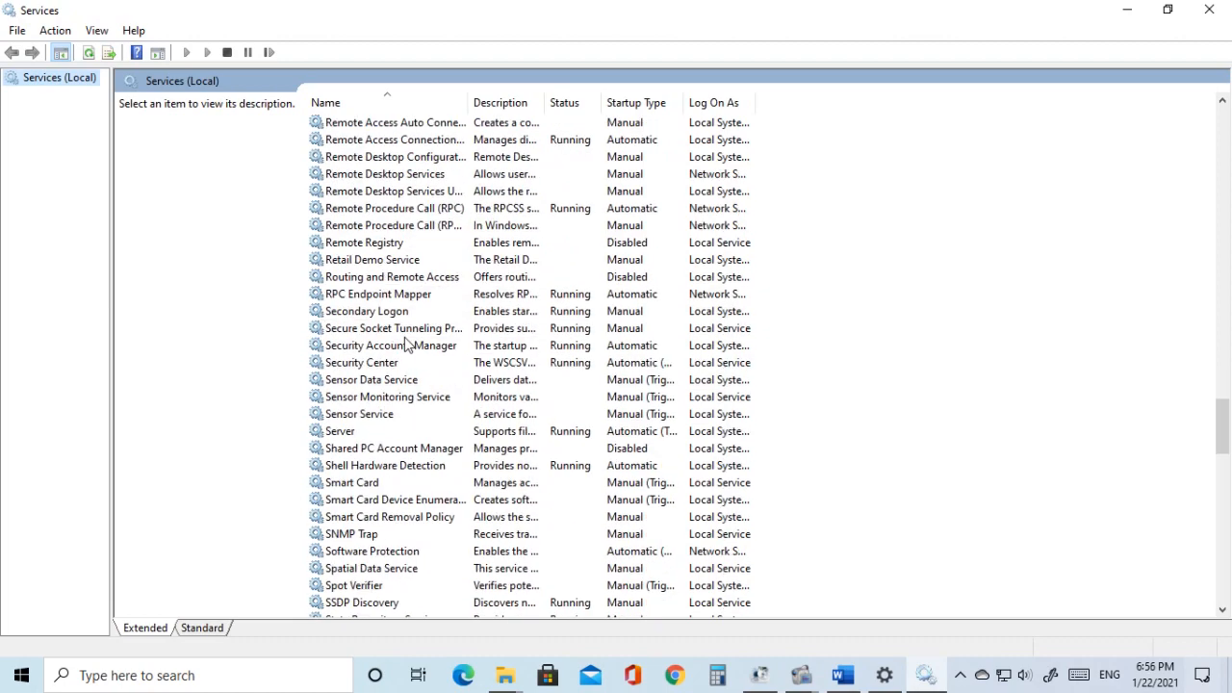
{"action": "scroll", "coordinate": [402, 361], "scroll_direction": "down", "scroll_amount": 11}
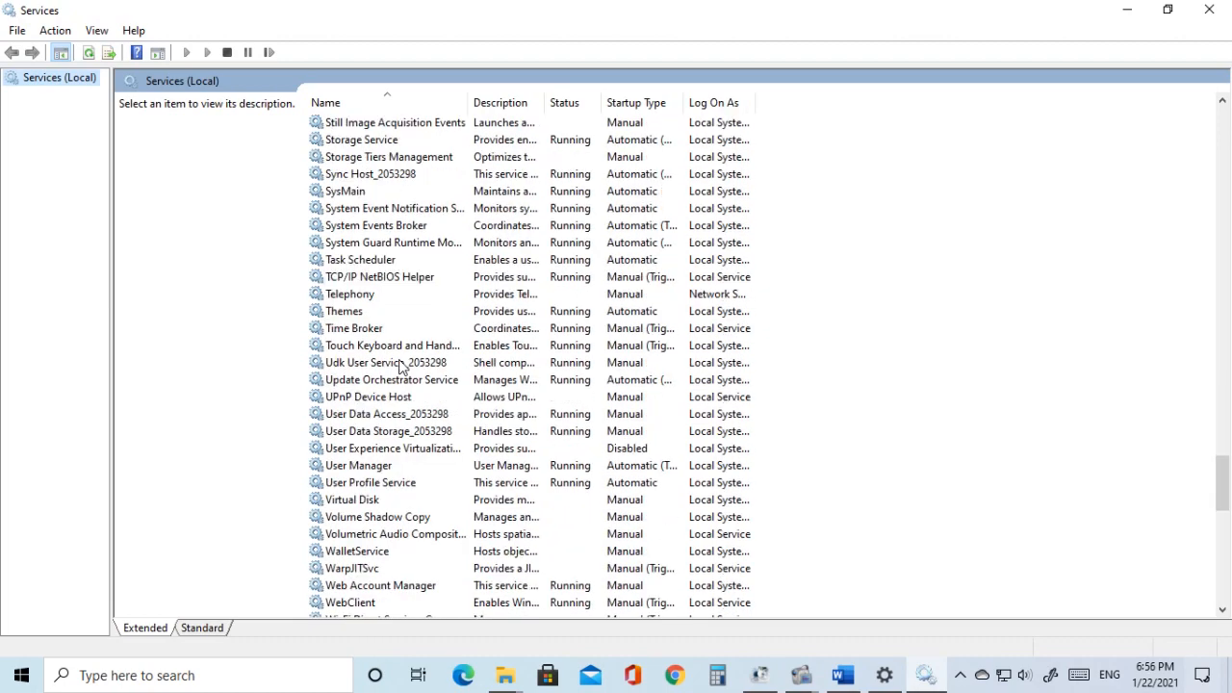
{"action": "scroll", "coordinate": [395, 382], "scroll_direction": "down", "scroll_amount": 12}
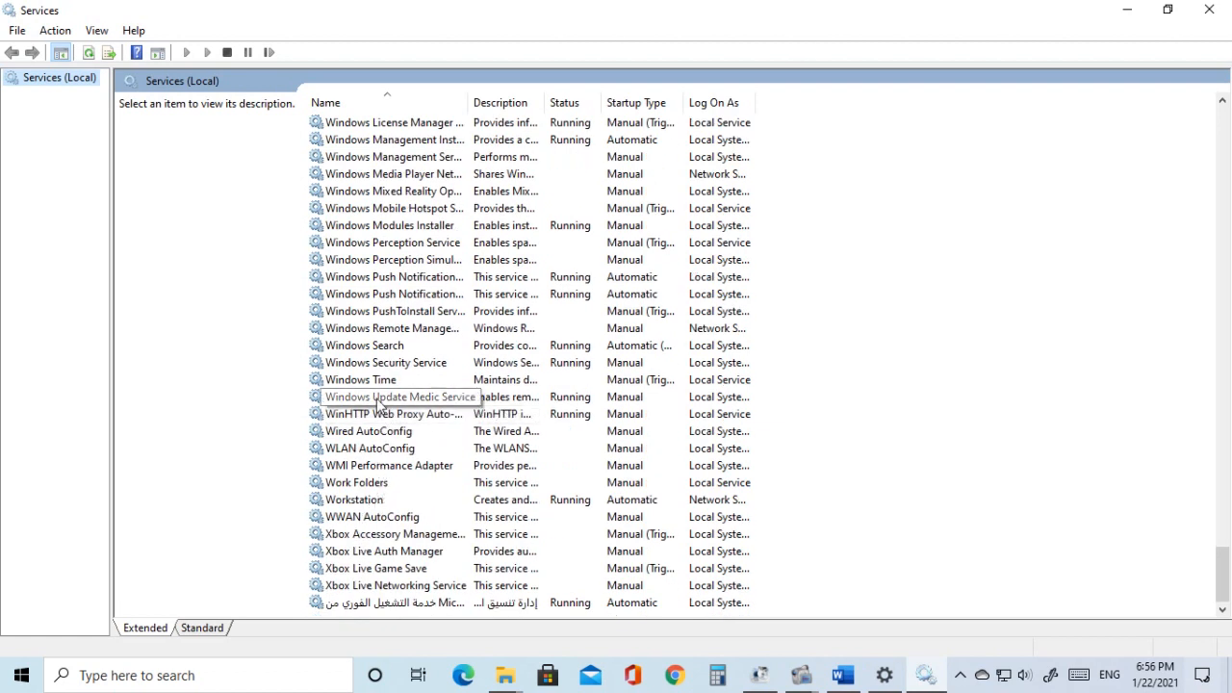
{"action": "left_click", "coordinate": [377, 398]}
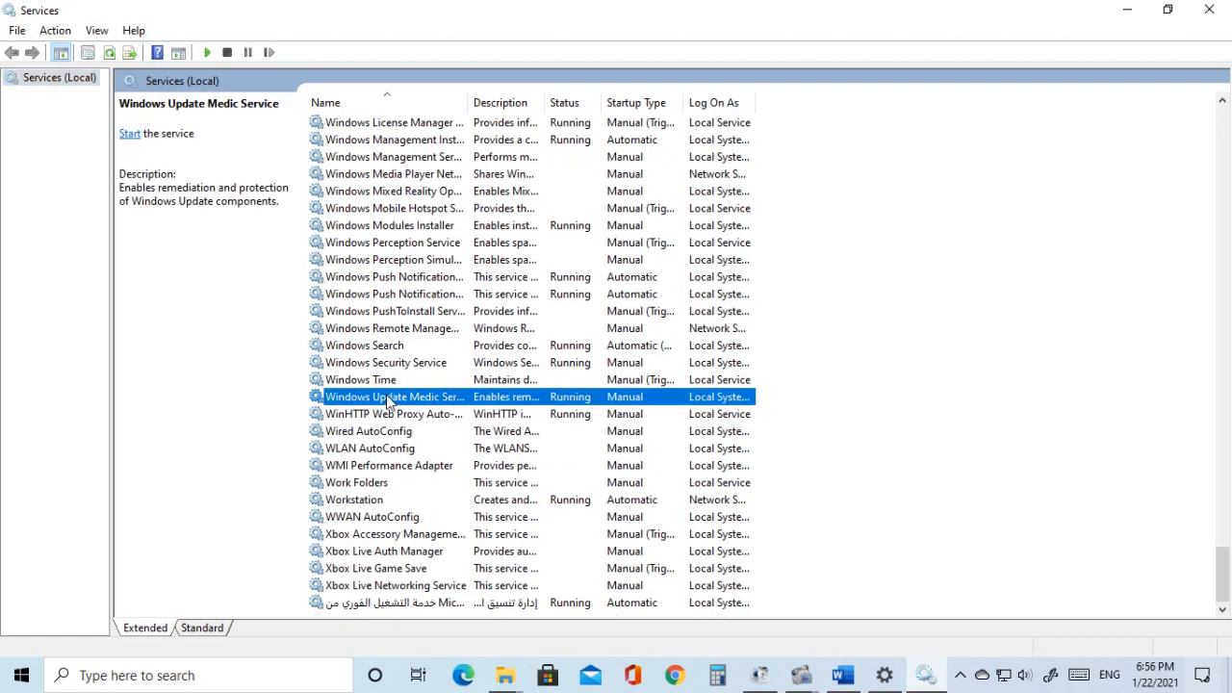
{"action": "double_click", "coordinate": [381, 397]}
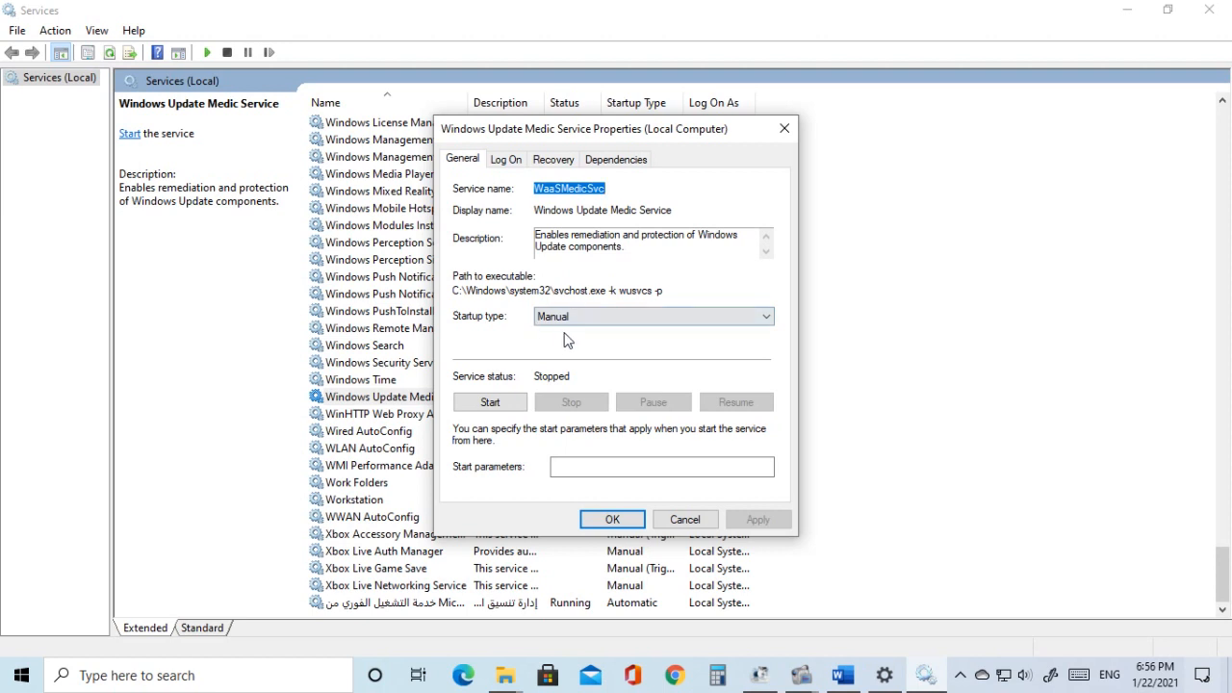
- Start the Windows Update Medic Service with its startup type set to Manual, and try to apply the settings
{"action": "left_click", "coordinate": [707, 319]}
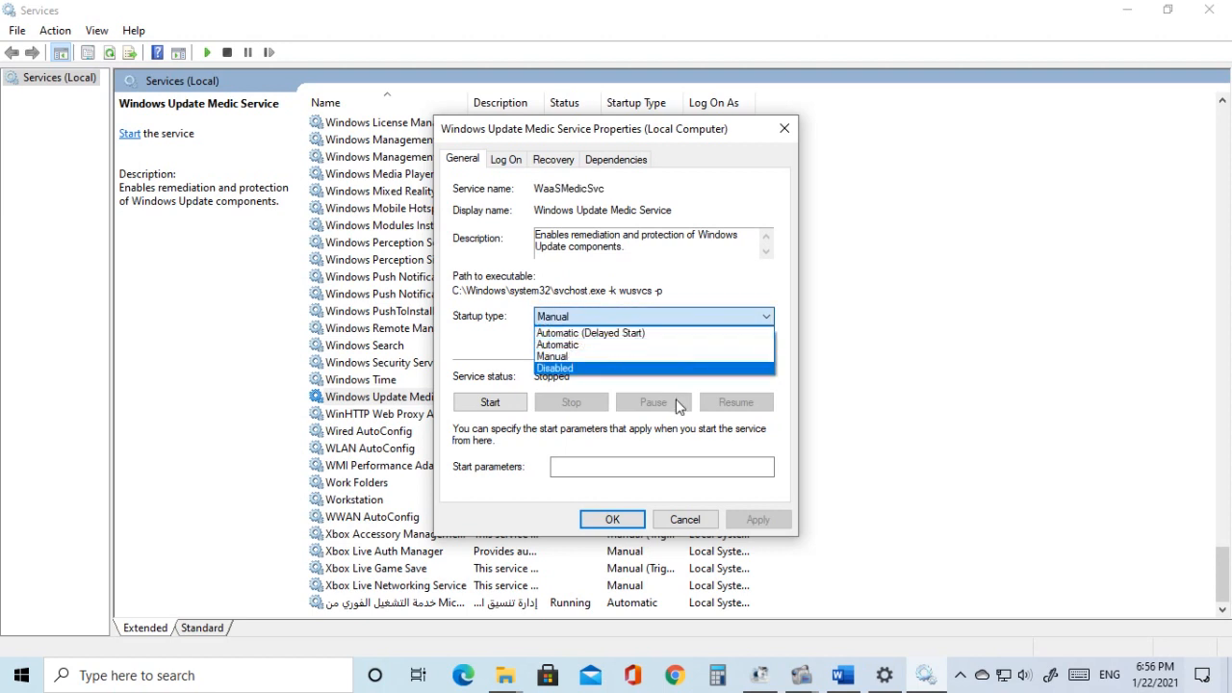
{"action": "left_click", "coordinate": [654, 356]}
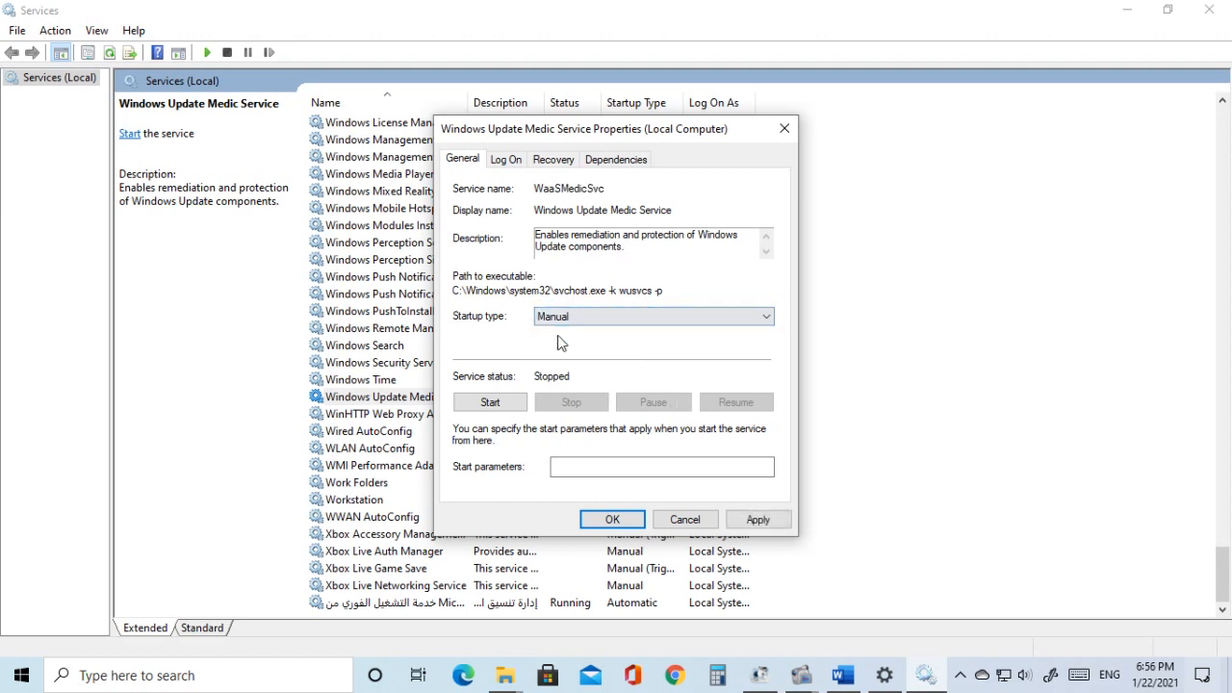
{"action": "left_click", "coordinate": [493, 403]}
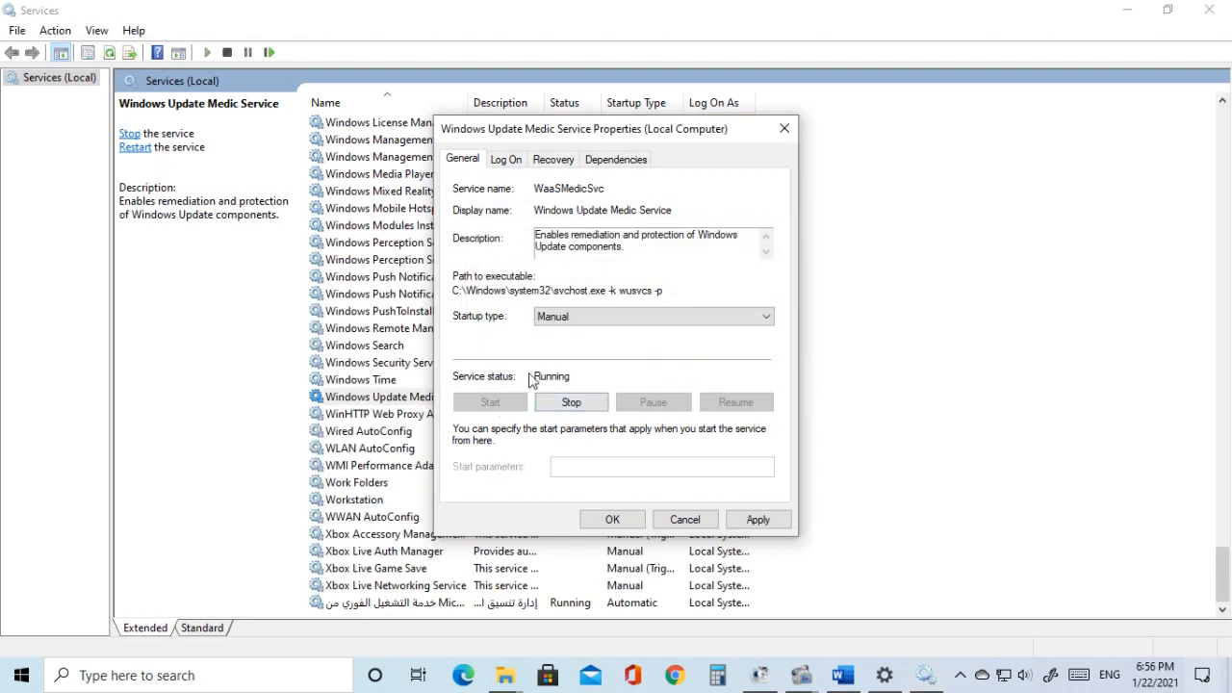
{"action": "left_click", "coordinate": [755, 521]}
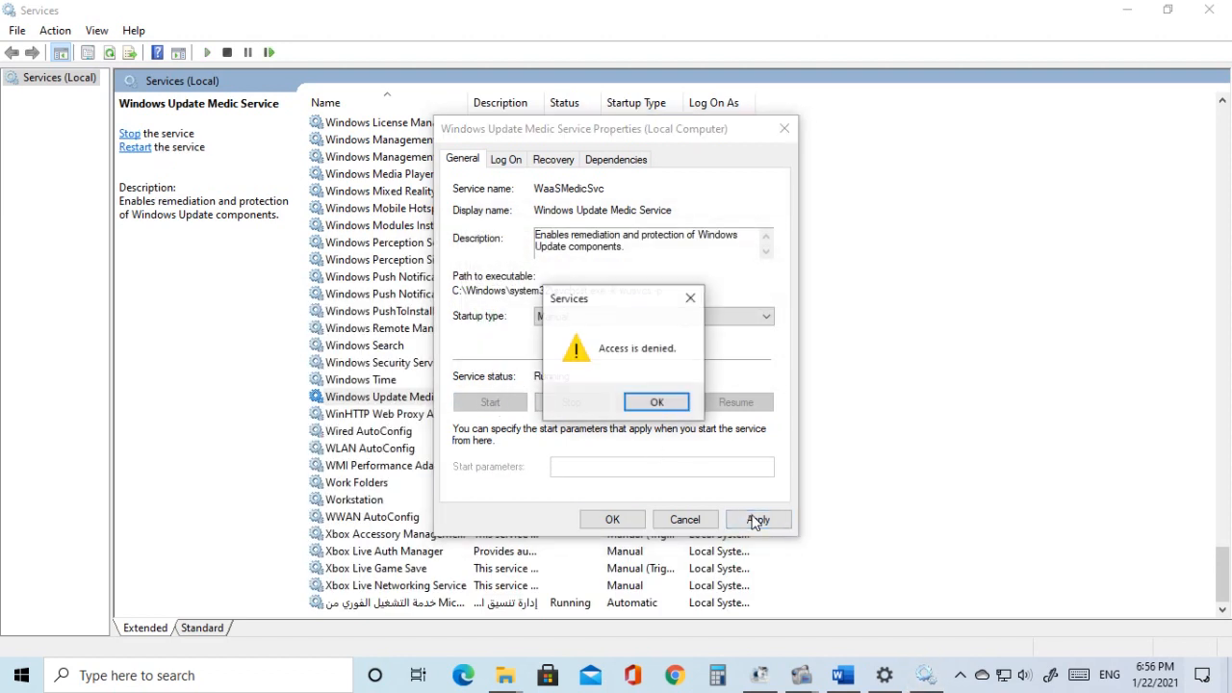
- Try again to save the Windows Update Medic Service properties, and close both the dialog and the Services console
{"action": "left_click", "coordinate": [658, 407]}
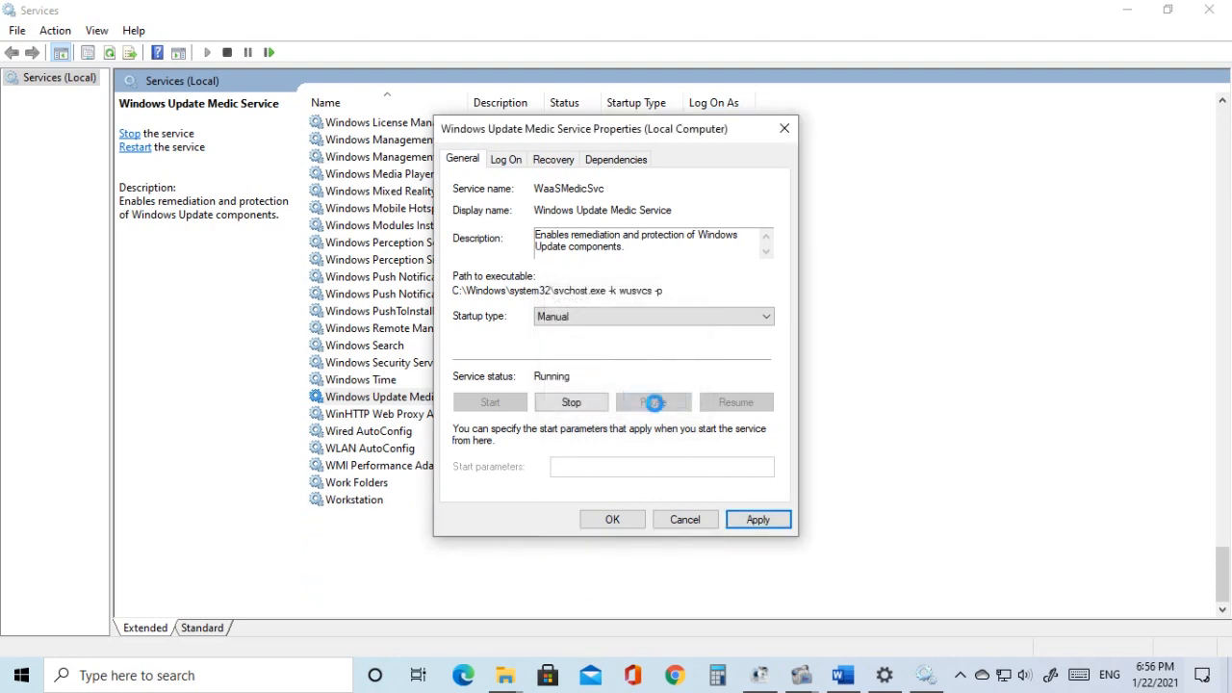
{"action": "left_click", "coordinate": [615, 517]}
{"action": "left_click", "coordinate": [647, 403]}
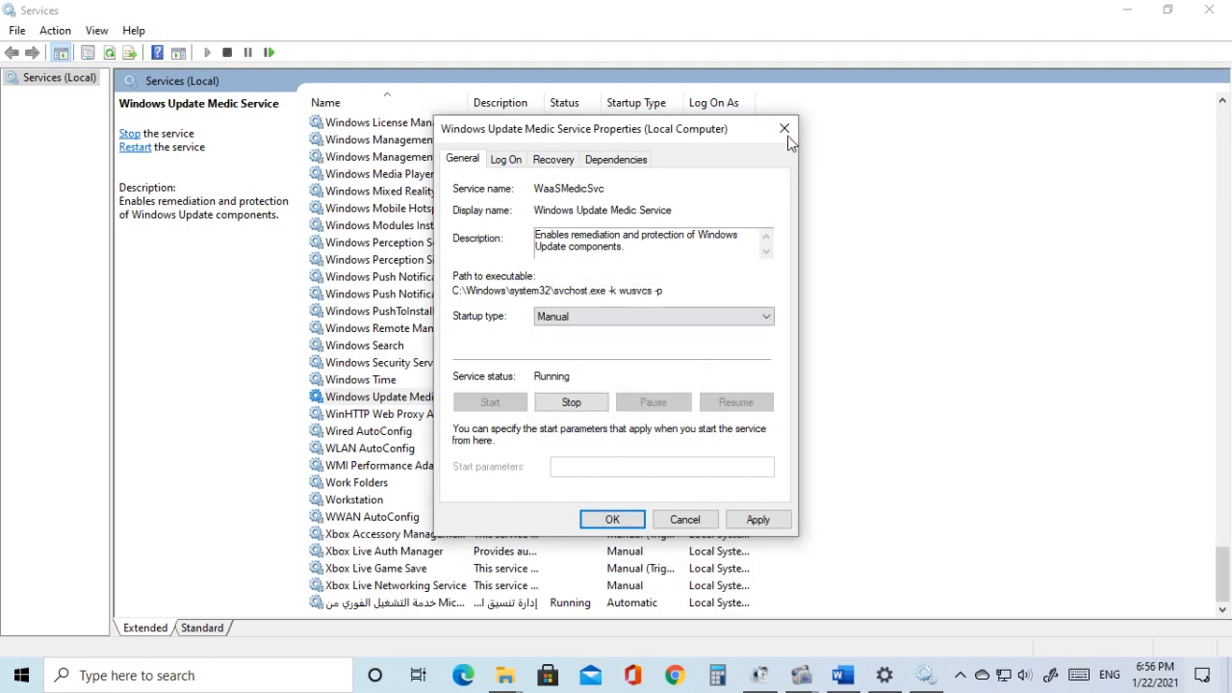
{"action": "left_click", "coordinate": [784, 129]}
{"action": "left_click", "coordinate": [1199, 11]}
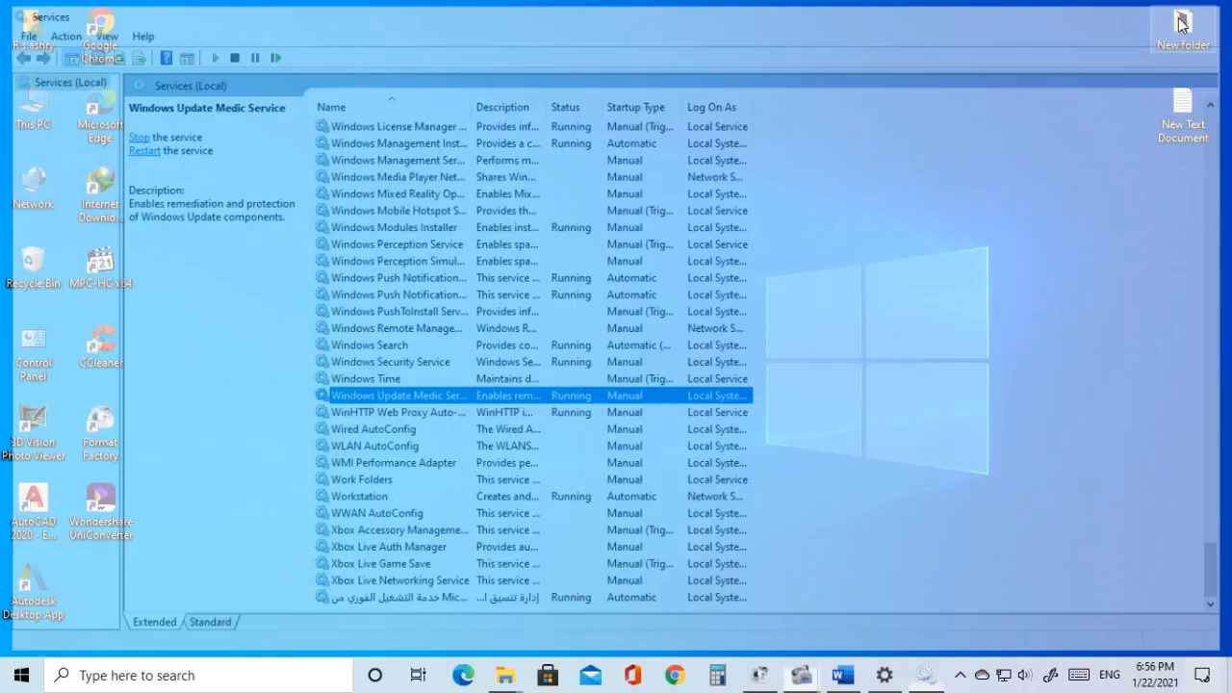
{"action": "right_click", "coordinate": [453, 220]}
{"action": "left_click", "coordinate": [499, 280]}
{"action": "right_click", "coordinate": [443, 228]}
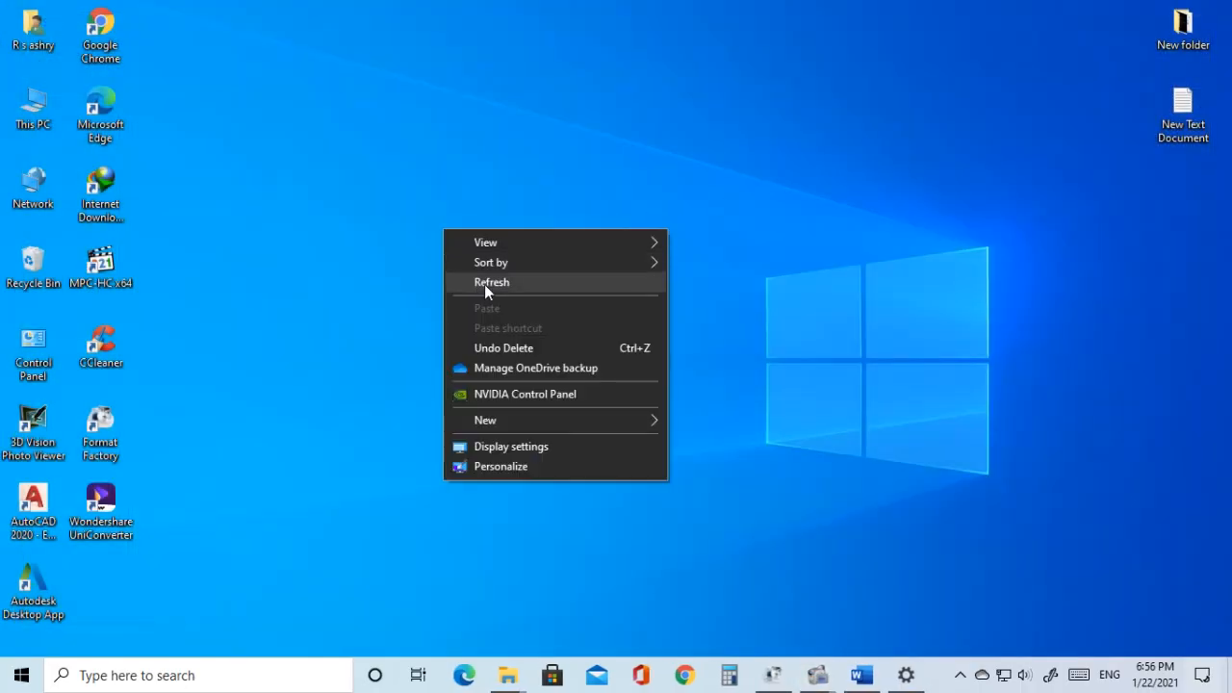
{"action": "left_click", "coordinate": [486, 284]}
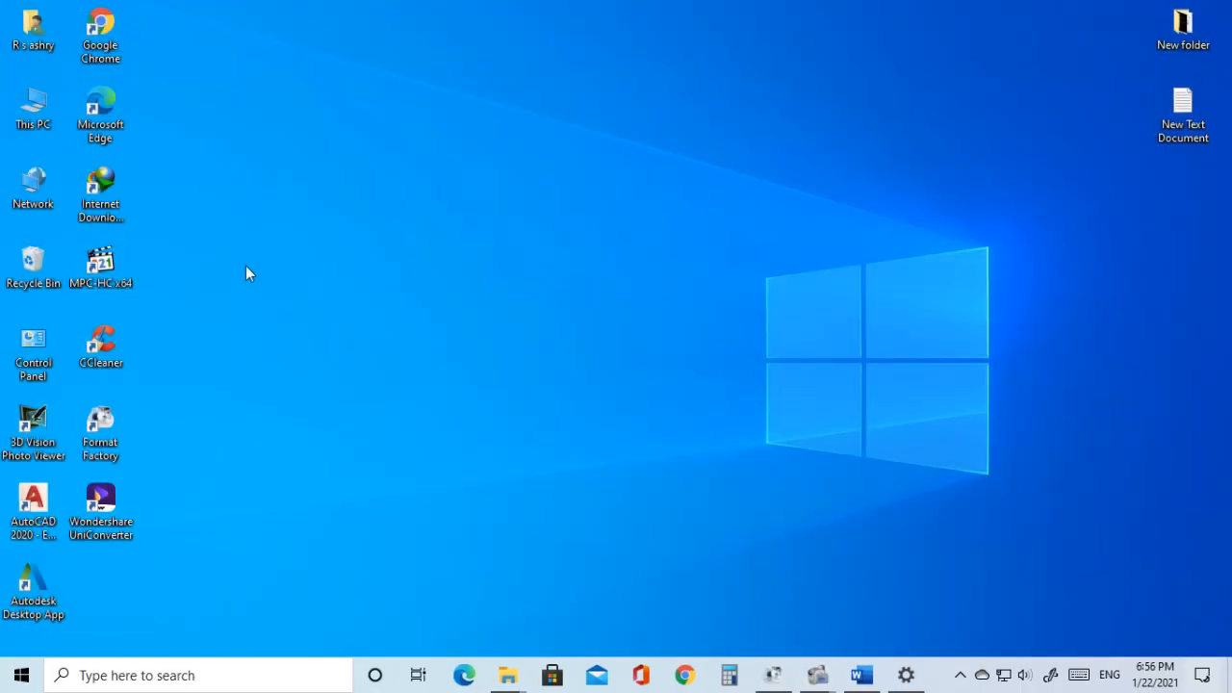
- Retry the update from the Windows Update page under Update & Security, and close Settings
{"action": "left_click", "coordinate": [906, 675]}
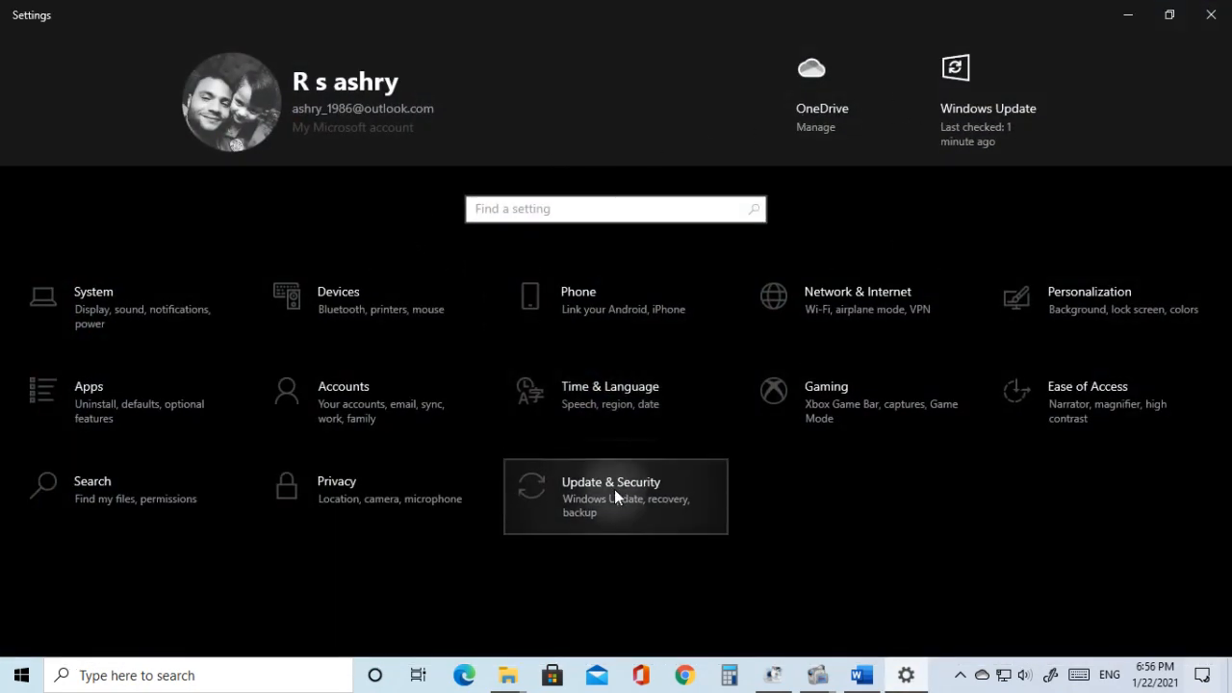
{"action": "left_click", "coordinate": [616, 489]}
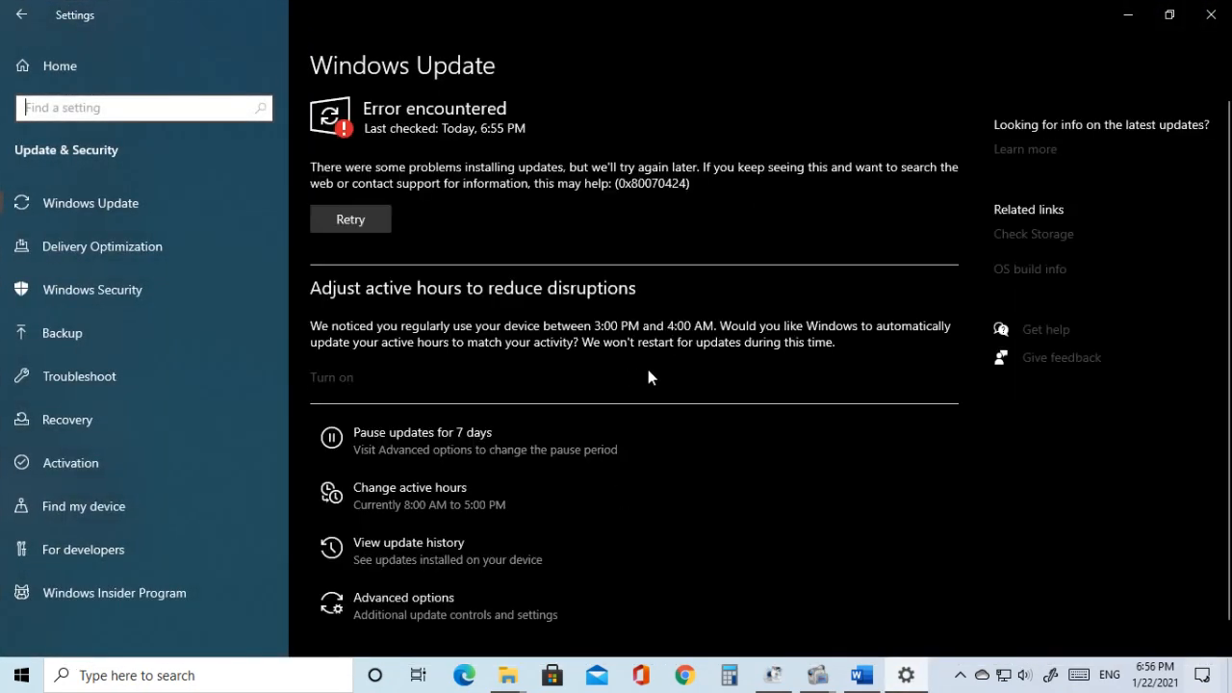
{"action": "left_click", "coordinate": [351, 220]}
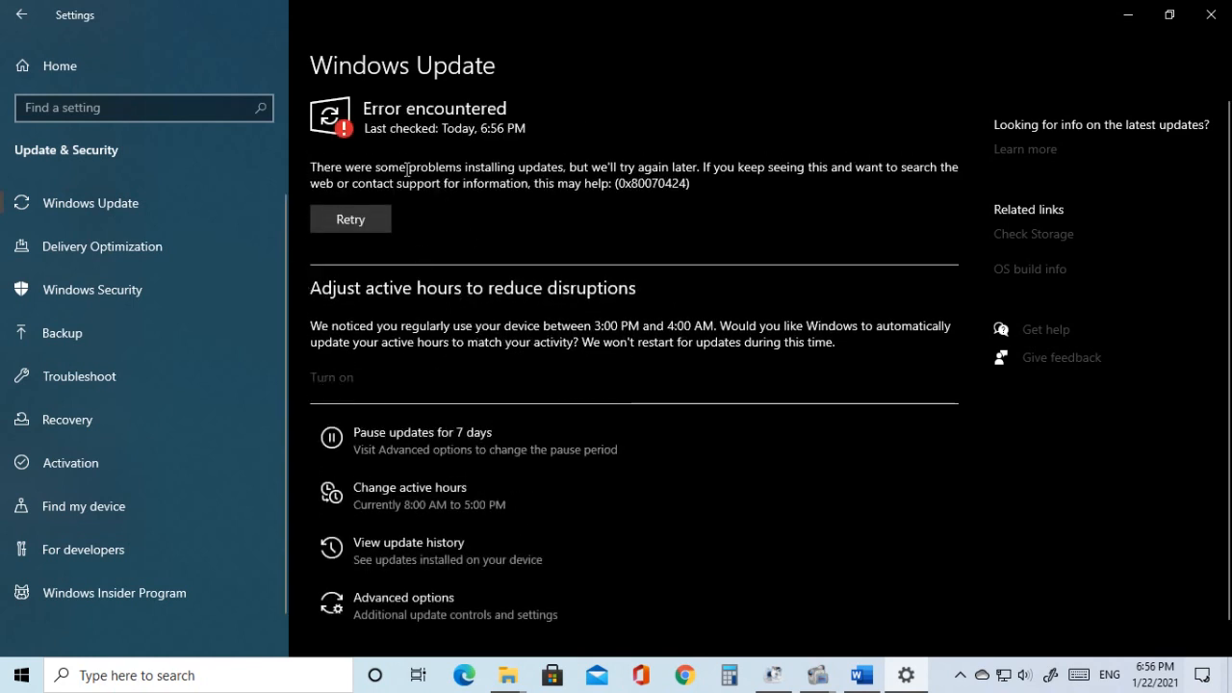
{"action": "left_click", "coordinate": [1211, 15]}
{"action": "right_click", "coordinate": [516, 154]}
{"action": "left_click", "coordinate": [577, 207]}
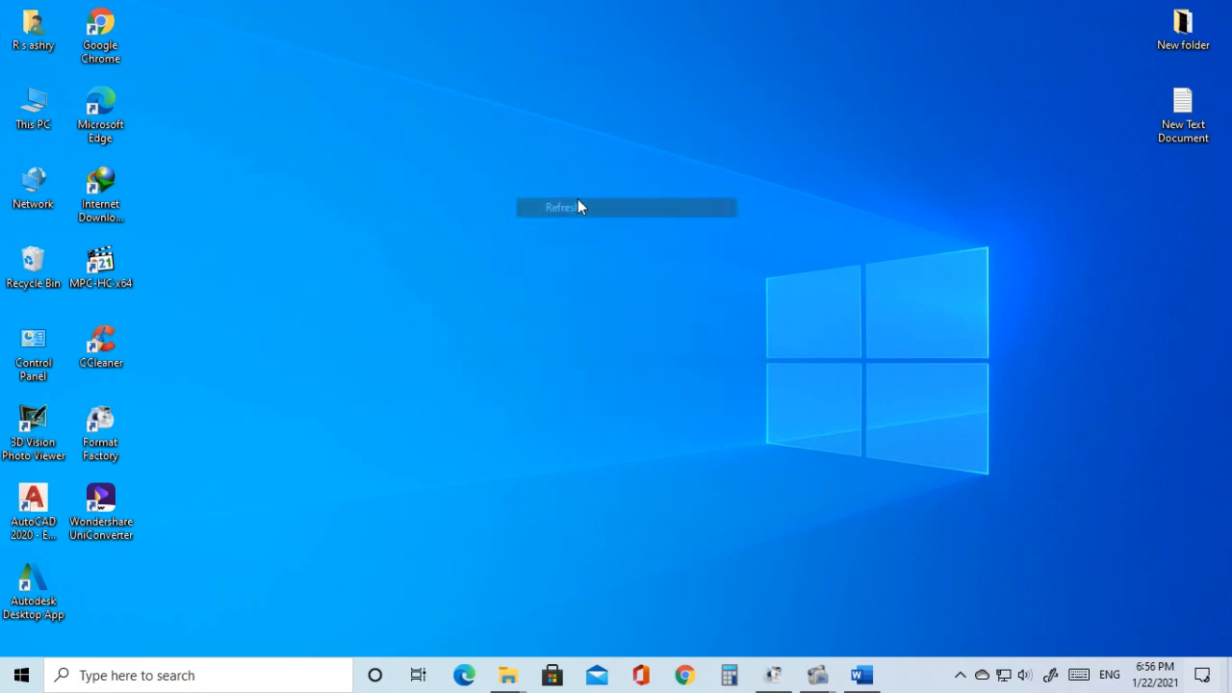
- Search Windows for "system" and open the System Configuration app
{"action": "left_click", "coordinate": [229, 676]}
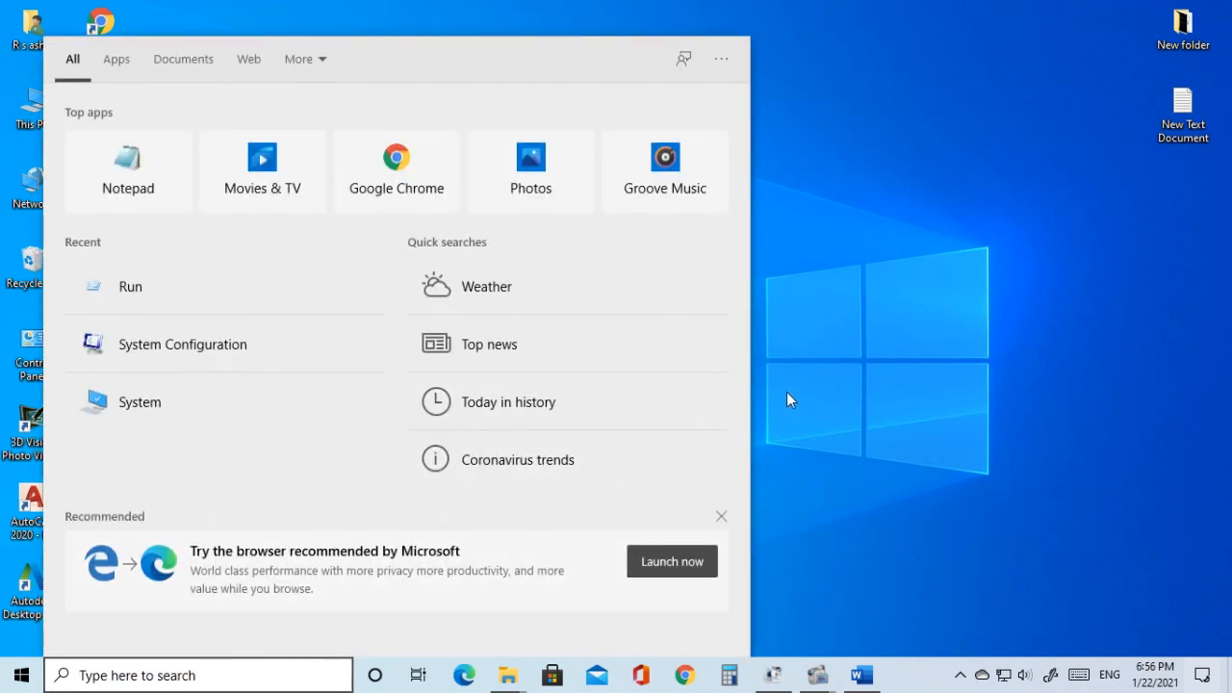
{"action": "type", "text": "s"}
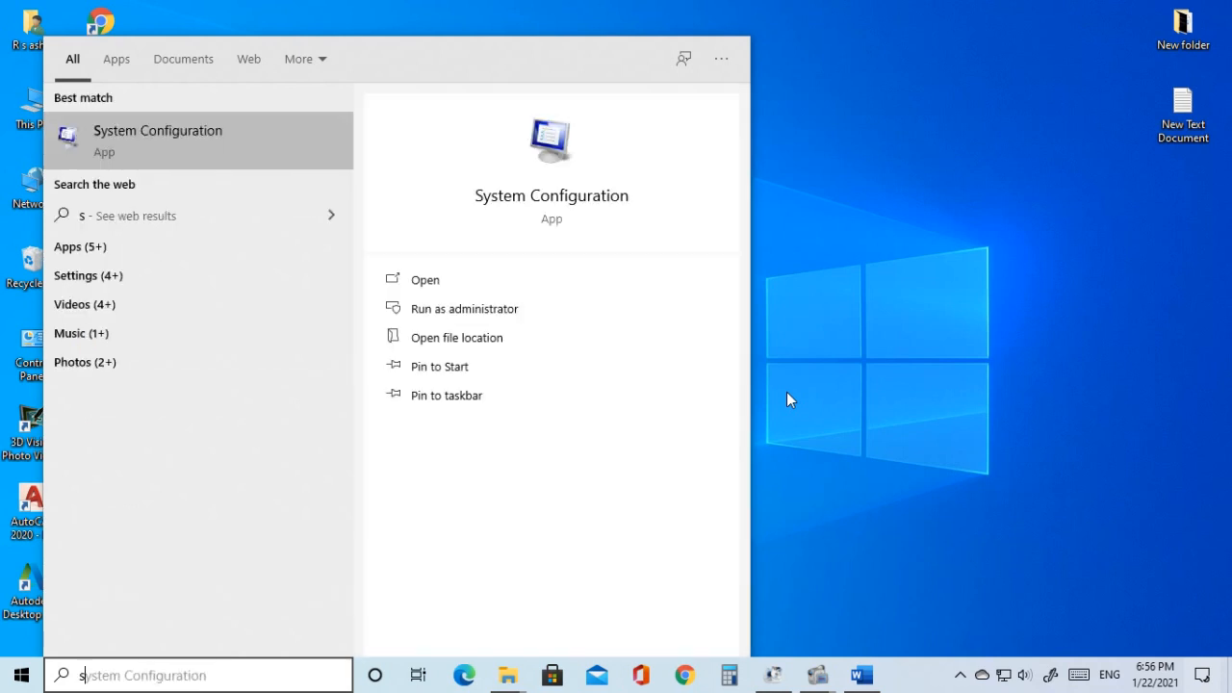
{"action": "type", "text": "y"}
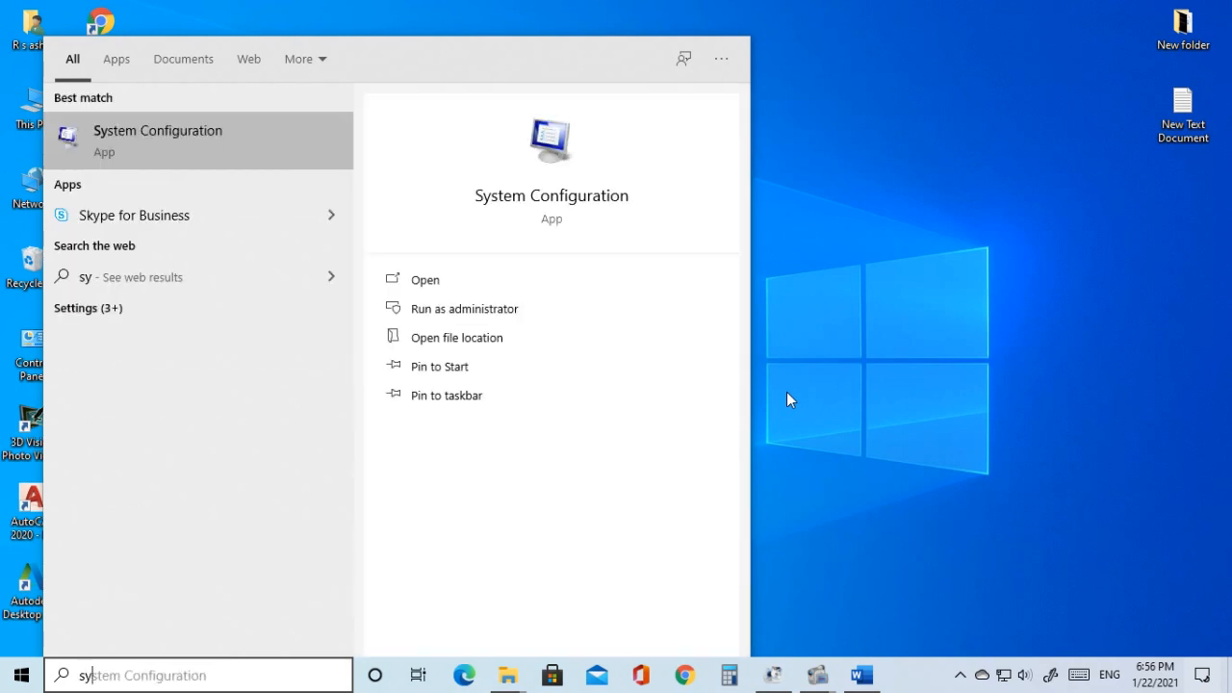
{"action": "type", "text": "s"}
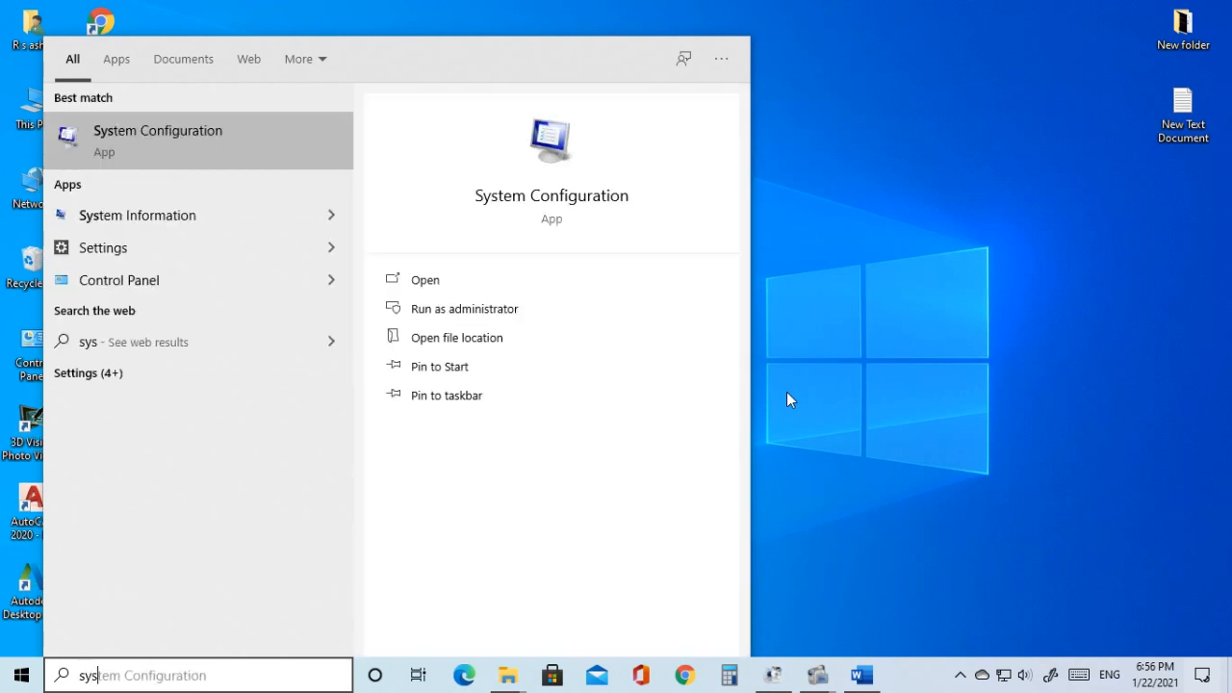
{"action": "type", "text": "tem"}
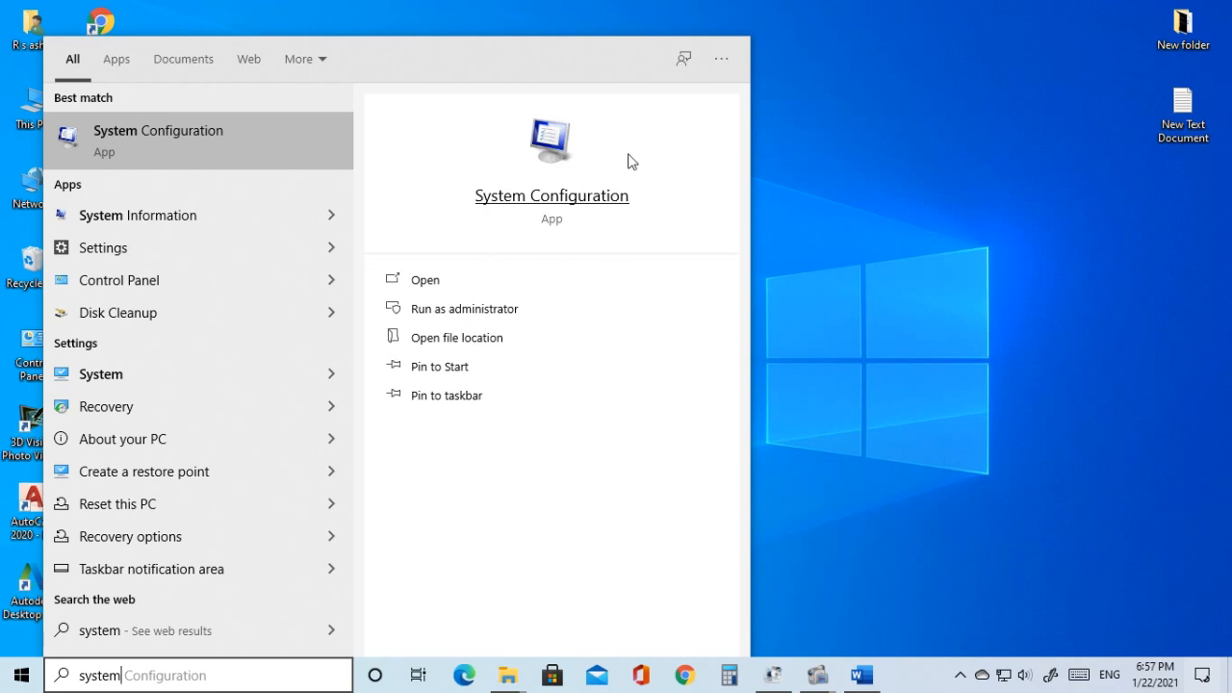
{"action": "left_click", "coordinate": [555, 196]}
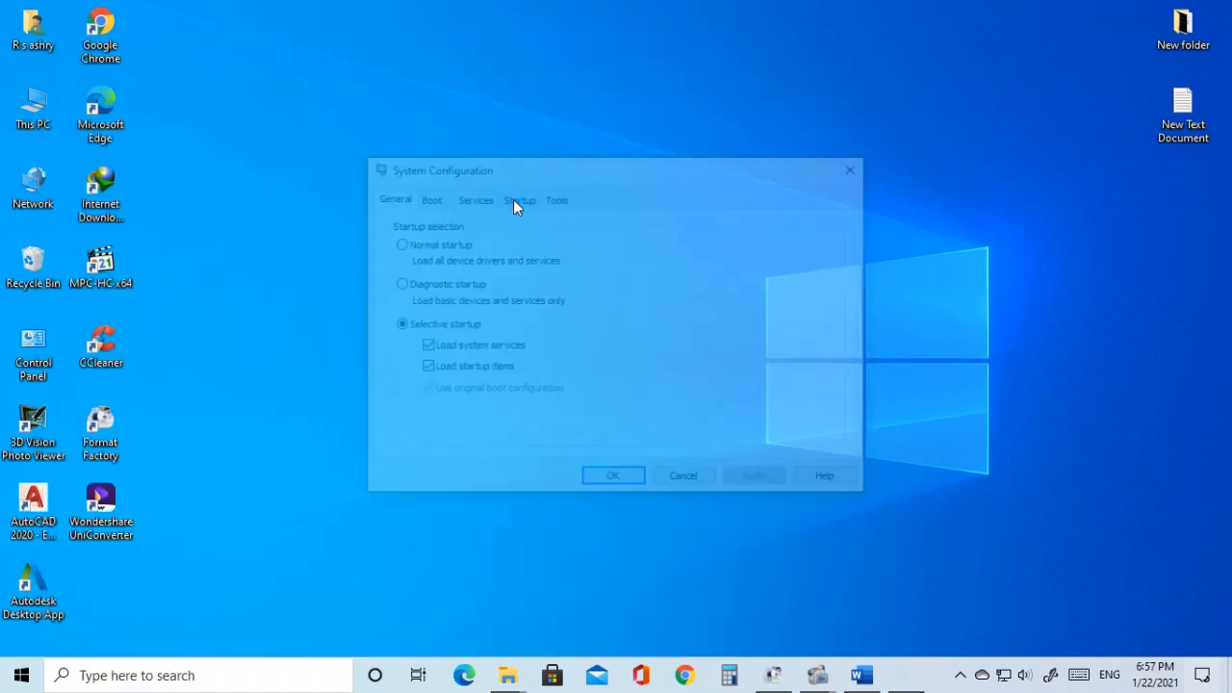
- Hide all Microsoft services, disable all the remaining ones, and apply the configuration, exiting without a restart
{"action": "left_click", "coordinate": [515, 198]}
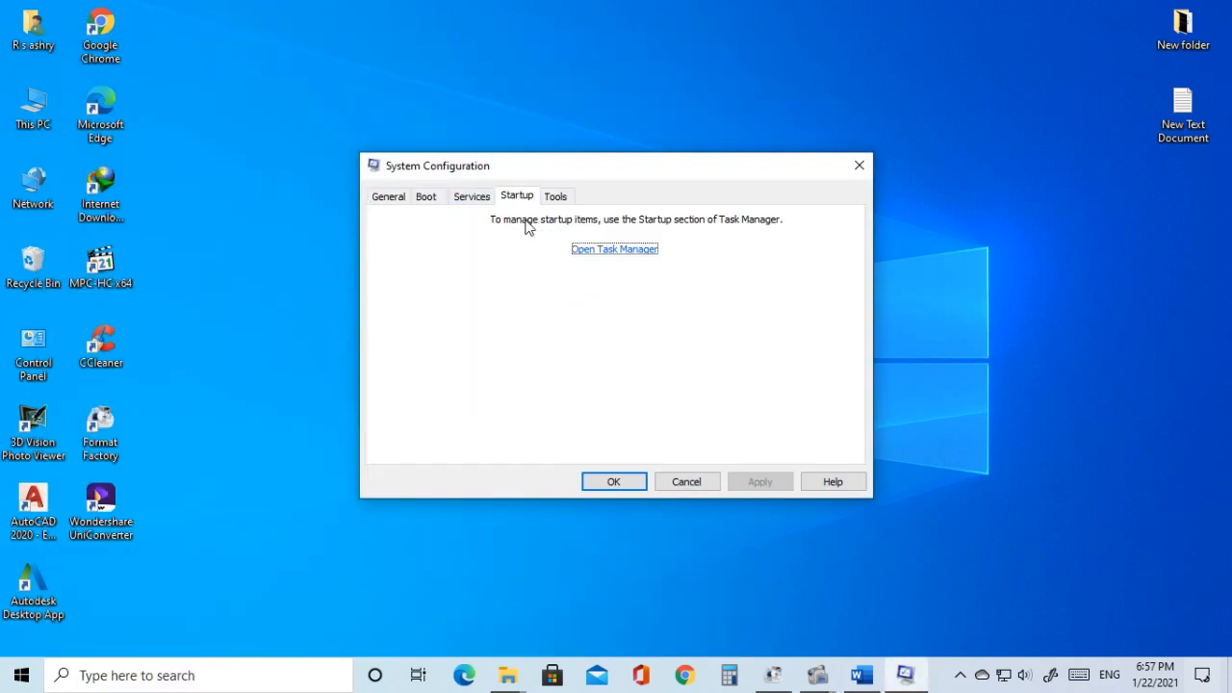
{"action": "left_click", "coordinate": [472, 200]}
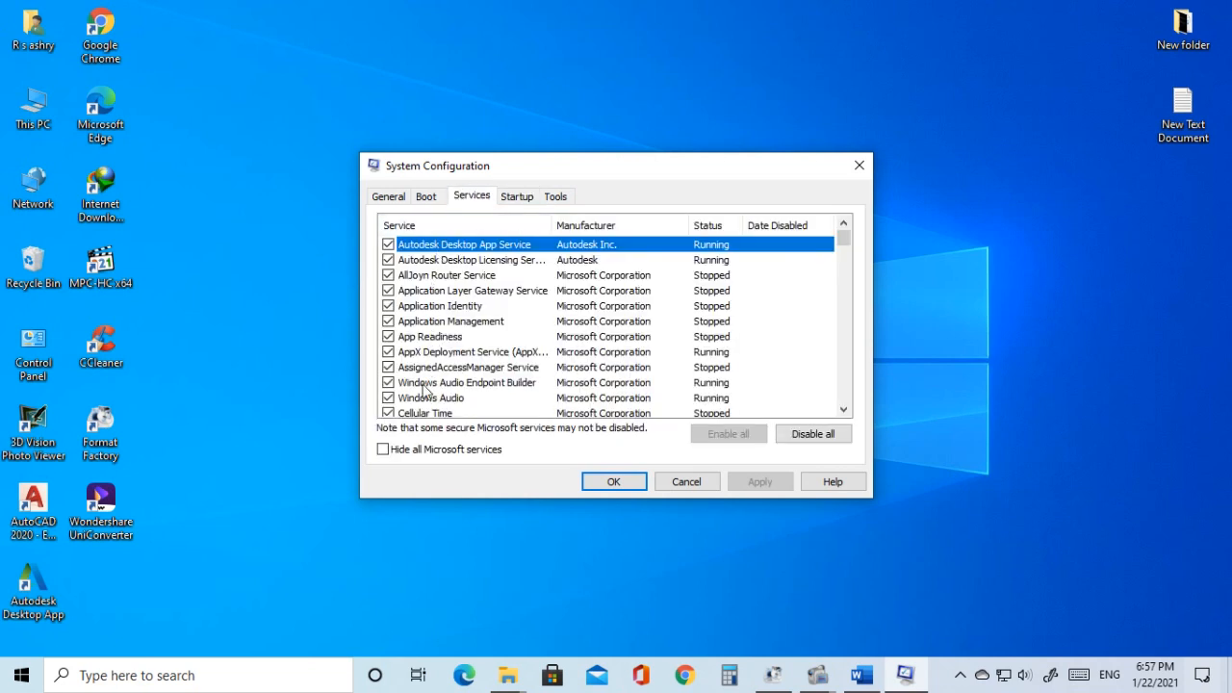
{"action": "left_click", "coordinate": [383, 450]}
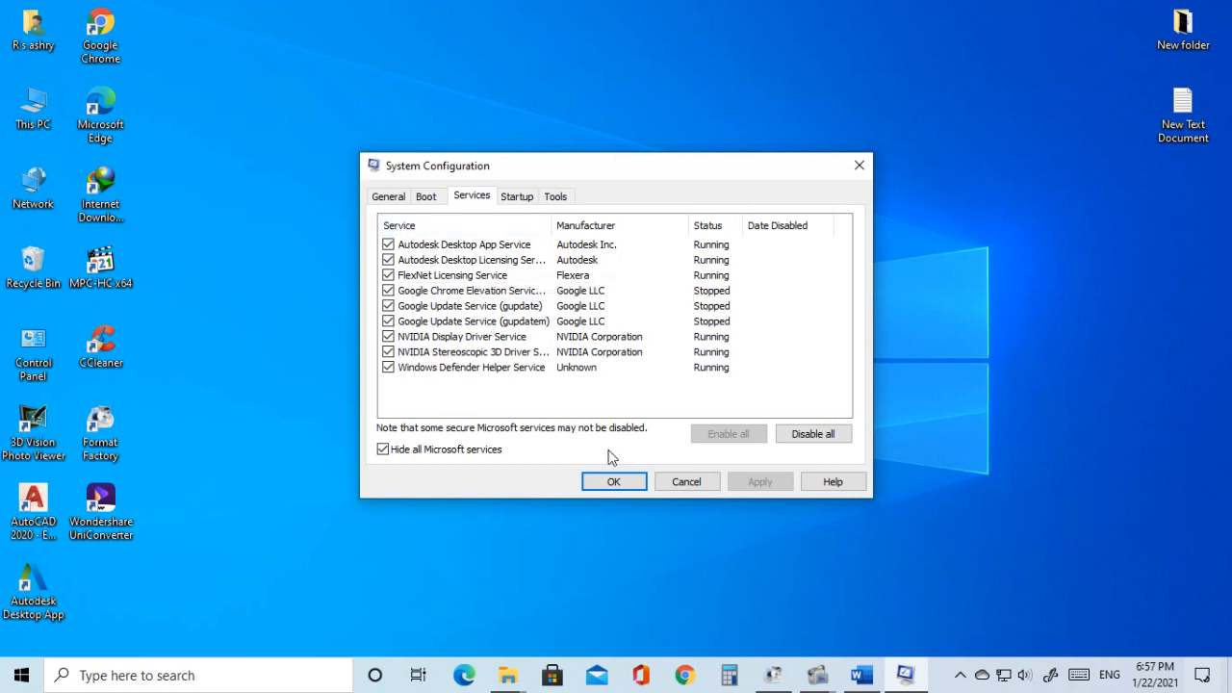
{"action": "left_click", "coordinate": [802, 433]}
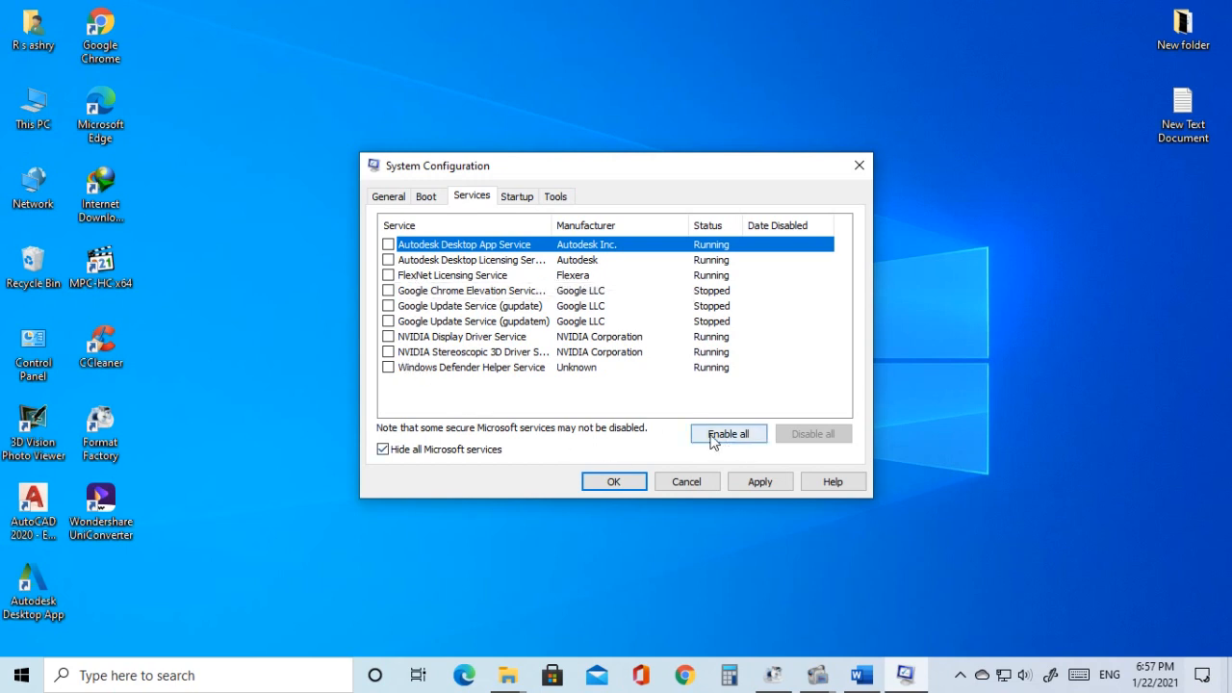
{"action": "left_click", "coordinate": [763, 480]}
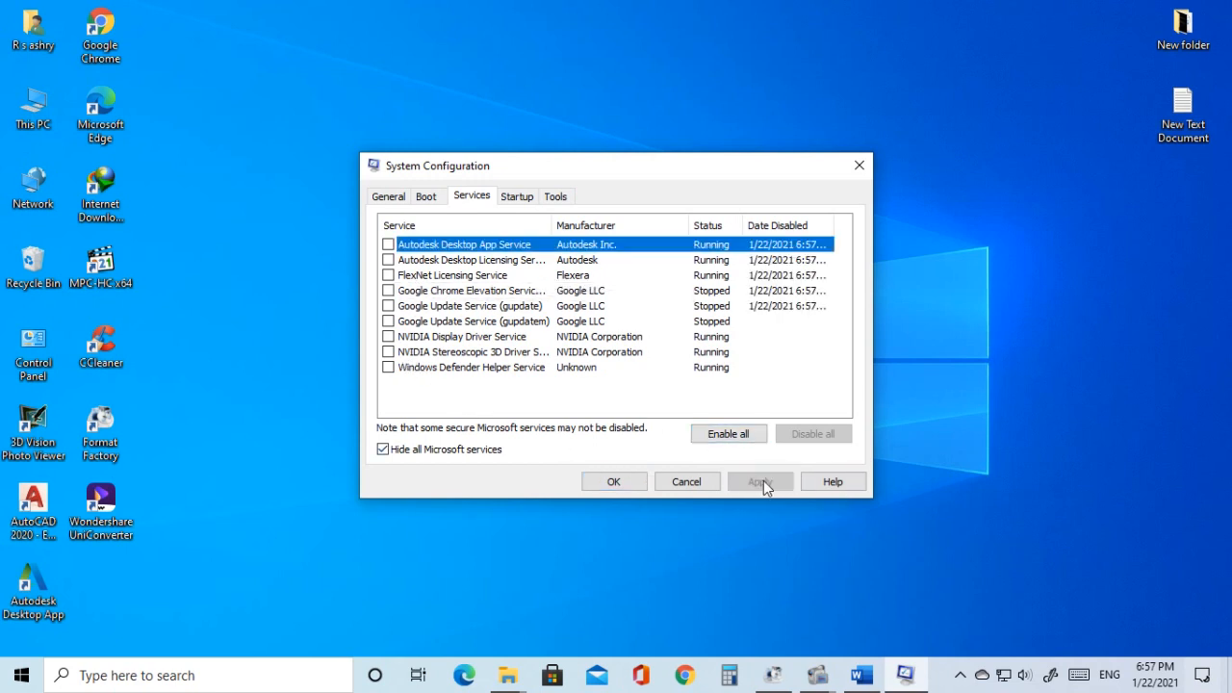
{"action": "left_click", "coordinate": [627, 484]}
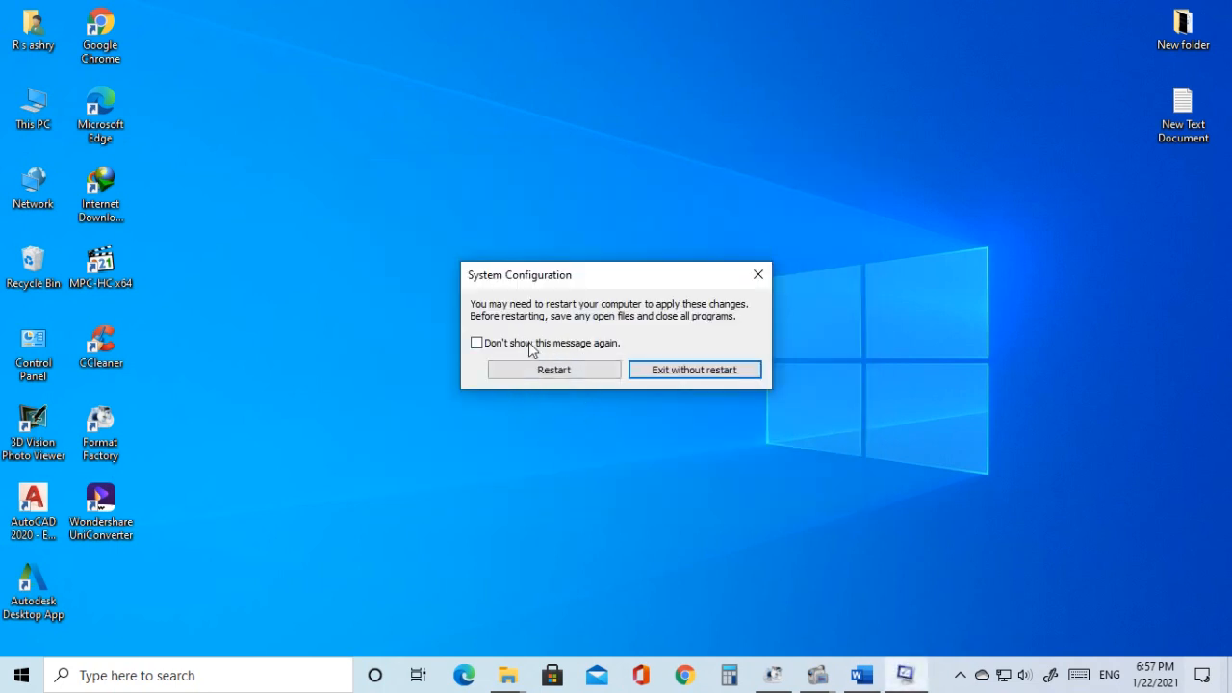
{"action": "left_click", "coordinate": [680, 371]}
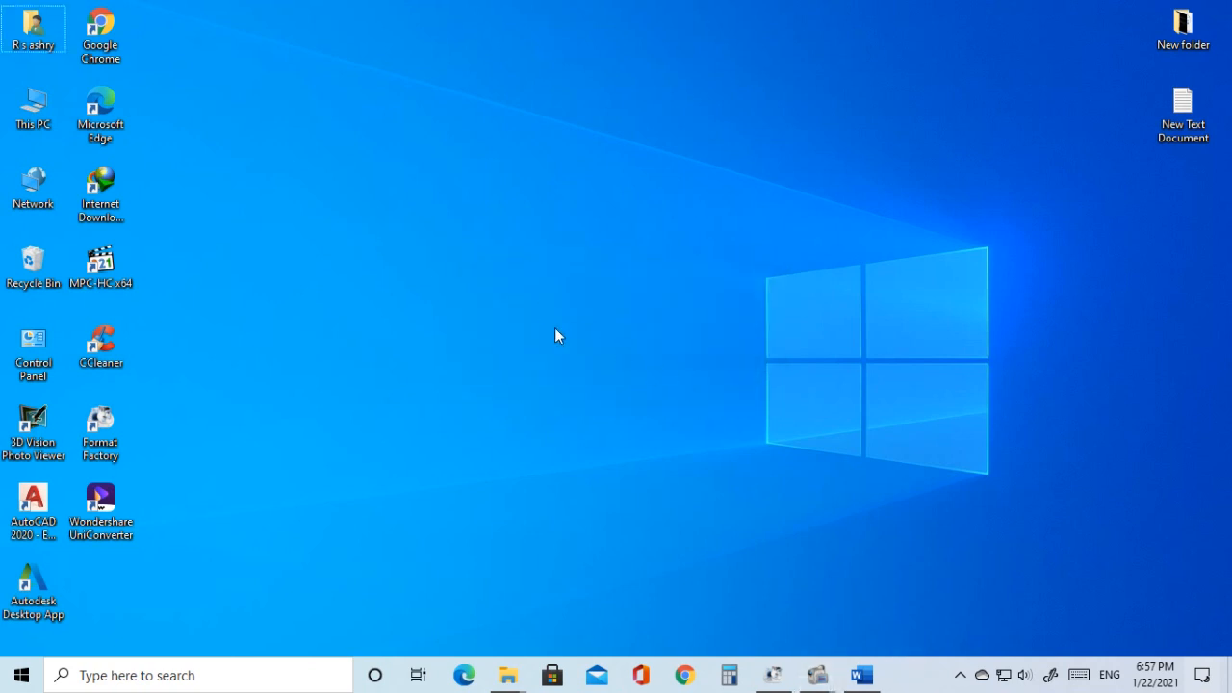
{"action": "right_click", "coordinate": [541, 304]}
{"action": "left_click", "coordinate": [582, 356]}
- Open Task Manager from the taskbar and review its list of startup programs
{"action": "right_click", "coordinate": [913, 670]}
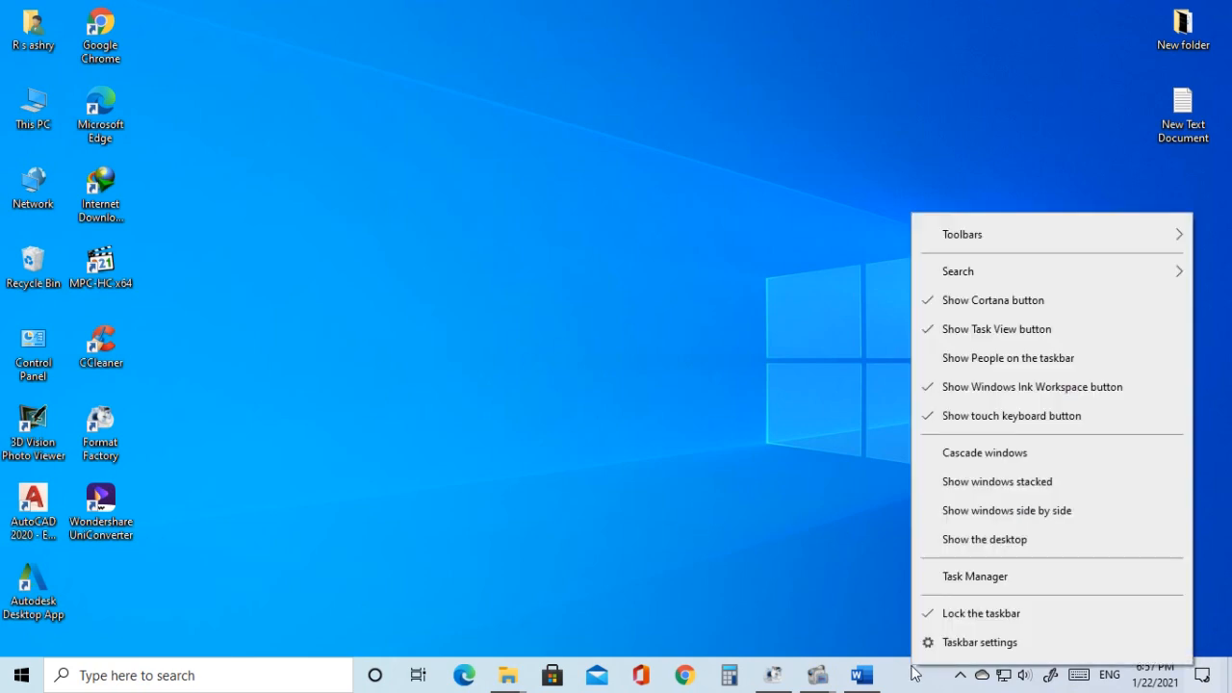
{"action": "left_click", "coordinate": [974, 578]}
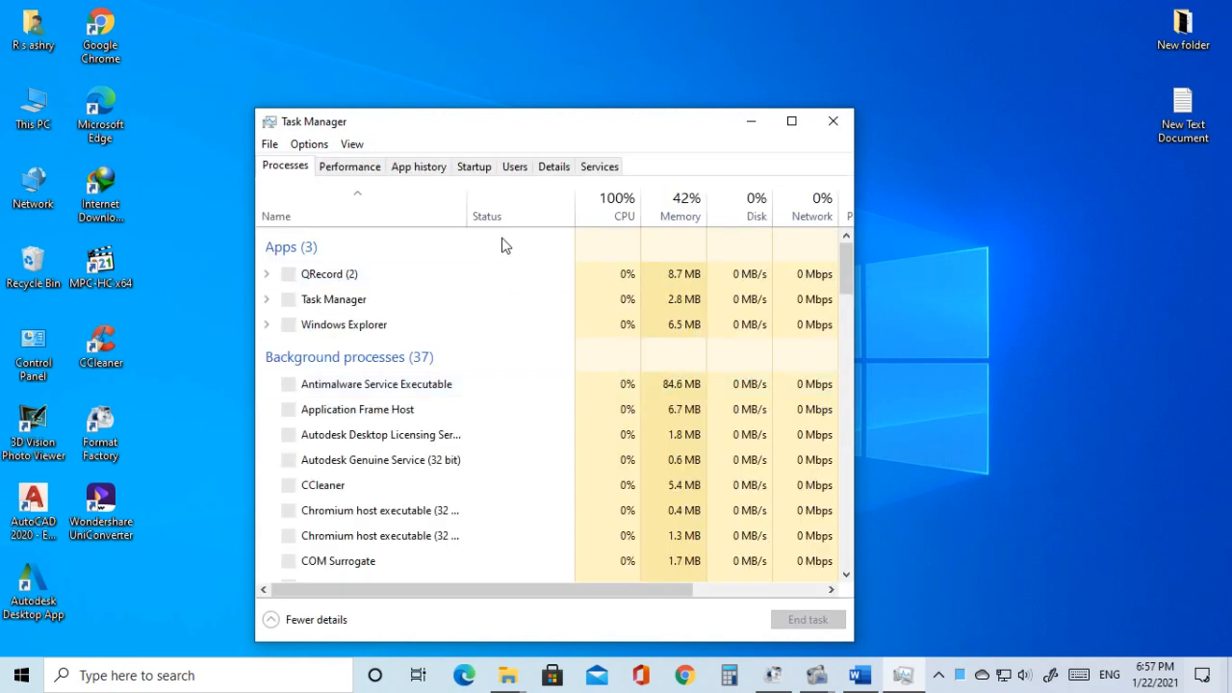
{"action": "left_click", "coordinate": [478, 169]}
{"action": "scroll", "coordinate": [443, 400], "scroll_direction": "down", "scroll_amount": 1}
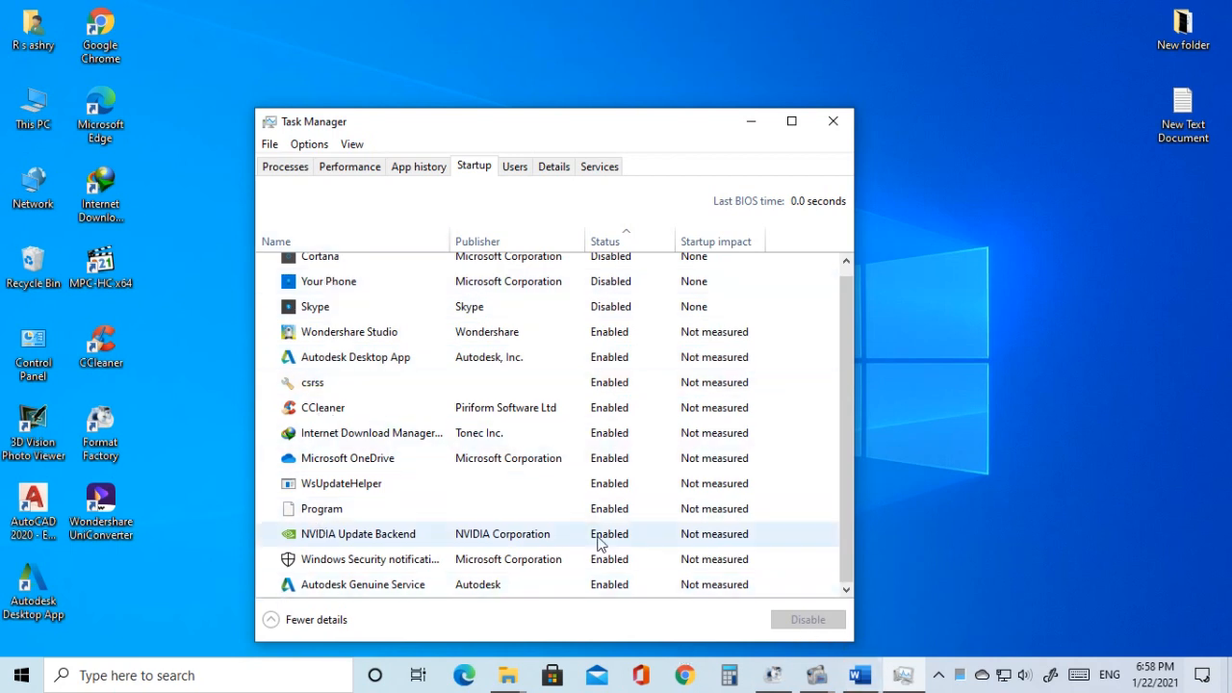
{"action": "left_click_drag", "start_coordinate": [848, 454], "coordinate": [843, 407]}
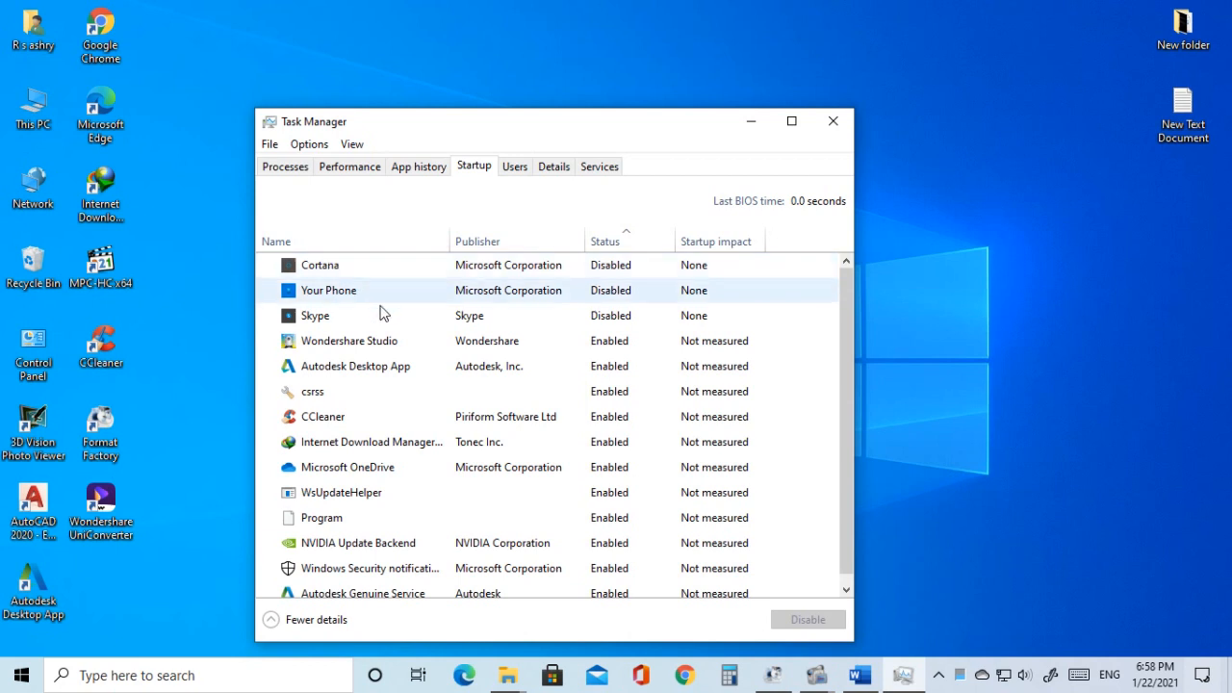
{"action": "scroll", "coordinate": [456, 467], "scroll_direction": "down", "scroll_amount": 1}
- Highlight the Microsoft OneDrive, WsUpdateHelper, Program and Windows Security notification startup entries one after another, and close Task Manager
{"action": "left_click", "coordinate": [458, 462]}
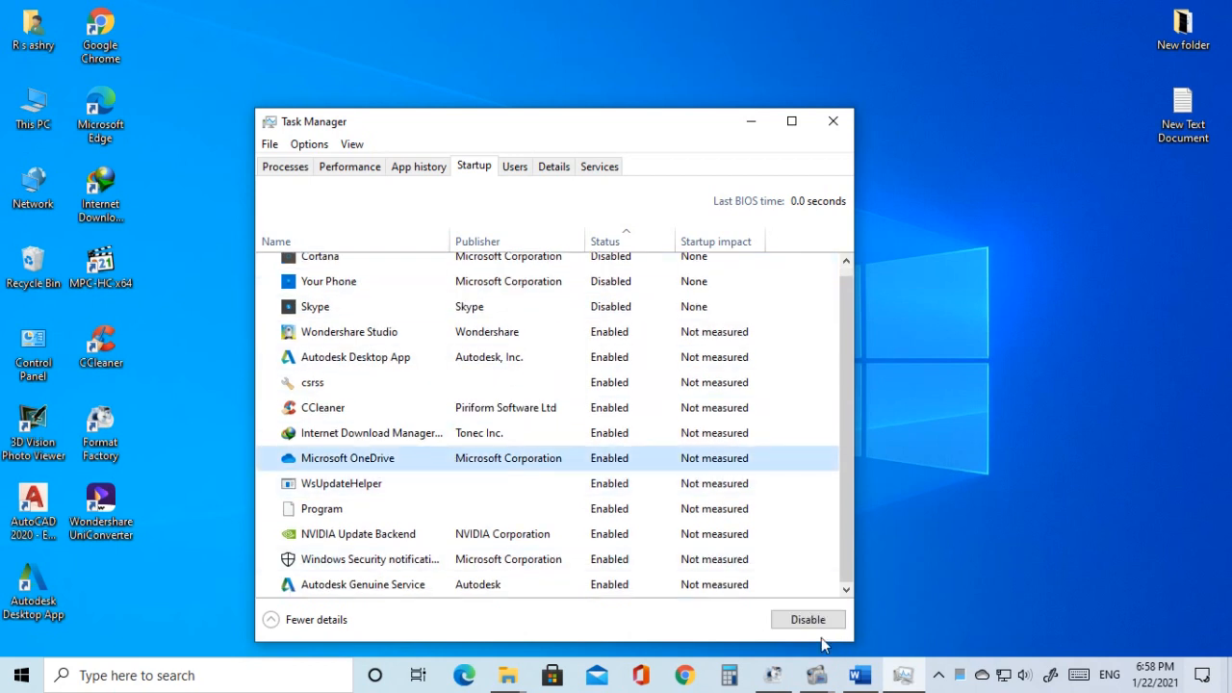
{"action": "left_click", "coordinate": [379, 490]}
{"action": "left_click", "coordinate": [380, 511]}
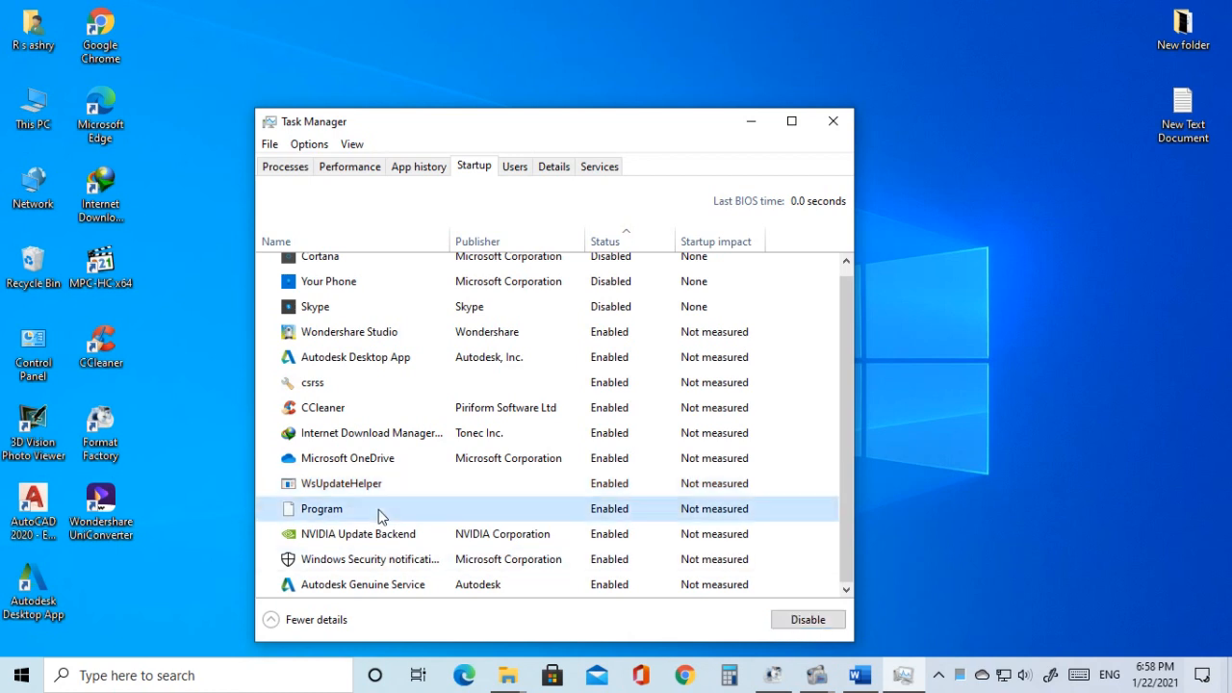
{"action": "left_click", "coordinate": [381, 562]}
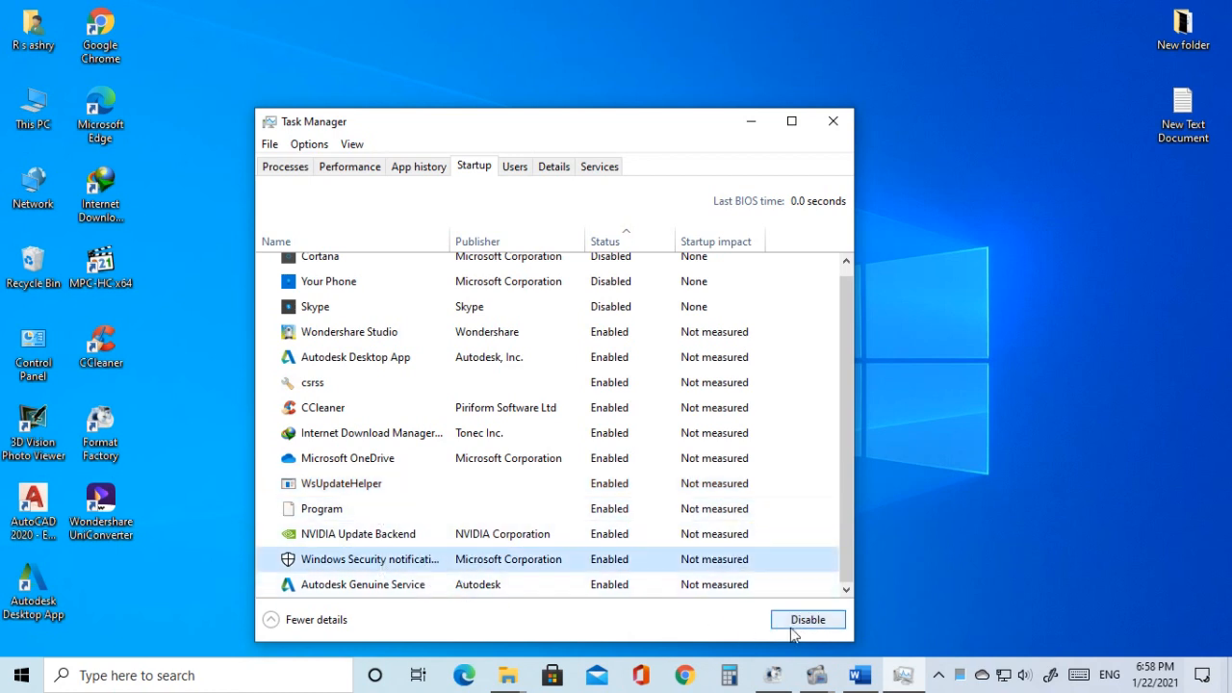
{"action": "left_click", "coordinate": [832, 122]}
{"action": "right_click", "coordinate": [588, 192]}
{"action": "left_click", "coordinate": [623, 244]}
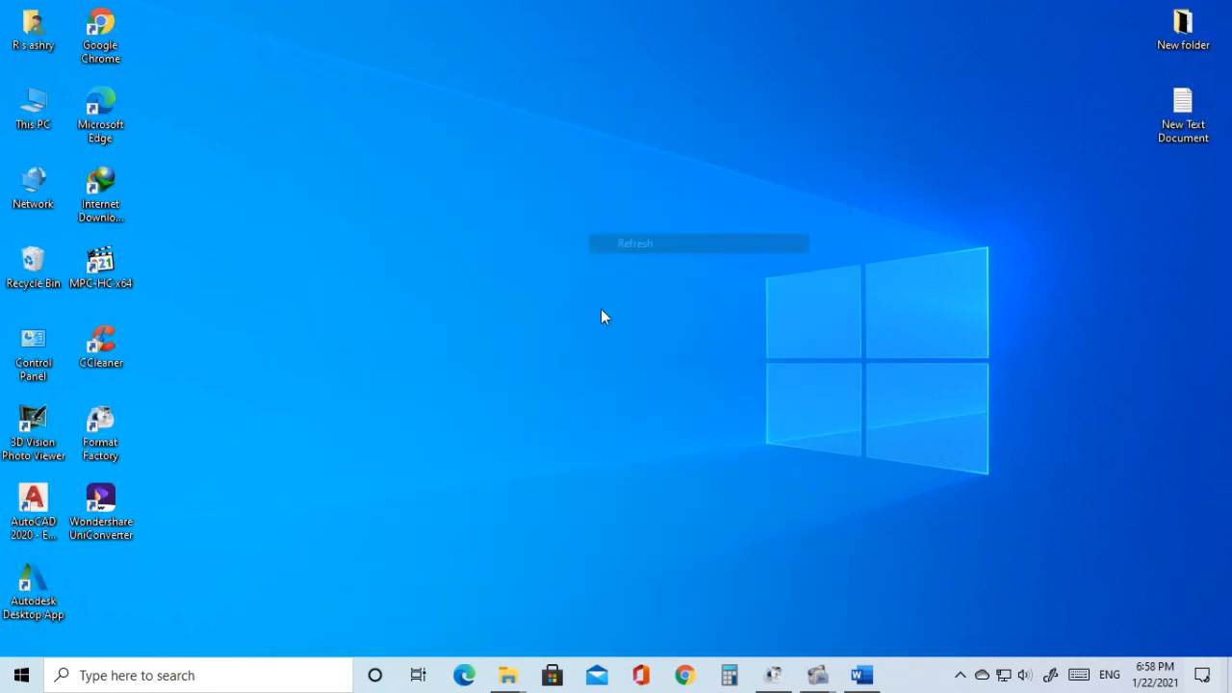
{"action": "left_click", "coordinate": [455, 679]}
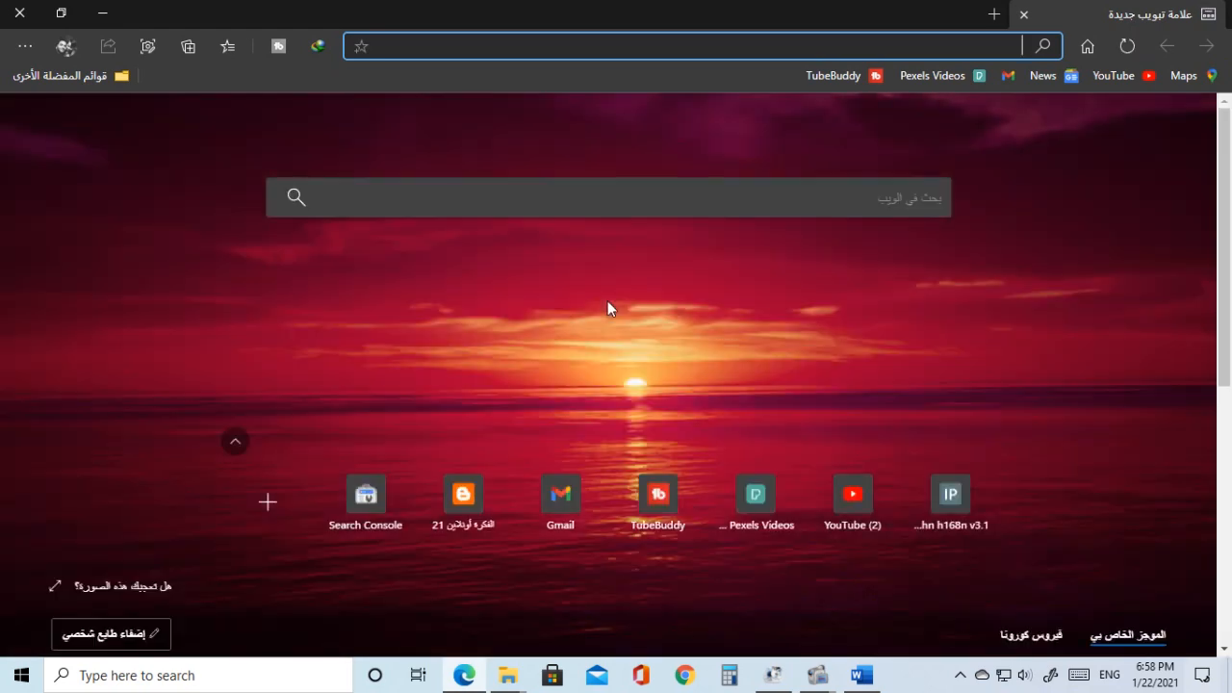
{"action": "right_click", "coordinate": [591, 43]}
{"action": "left_click", "coordinate": [534, 222]}
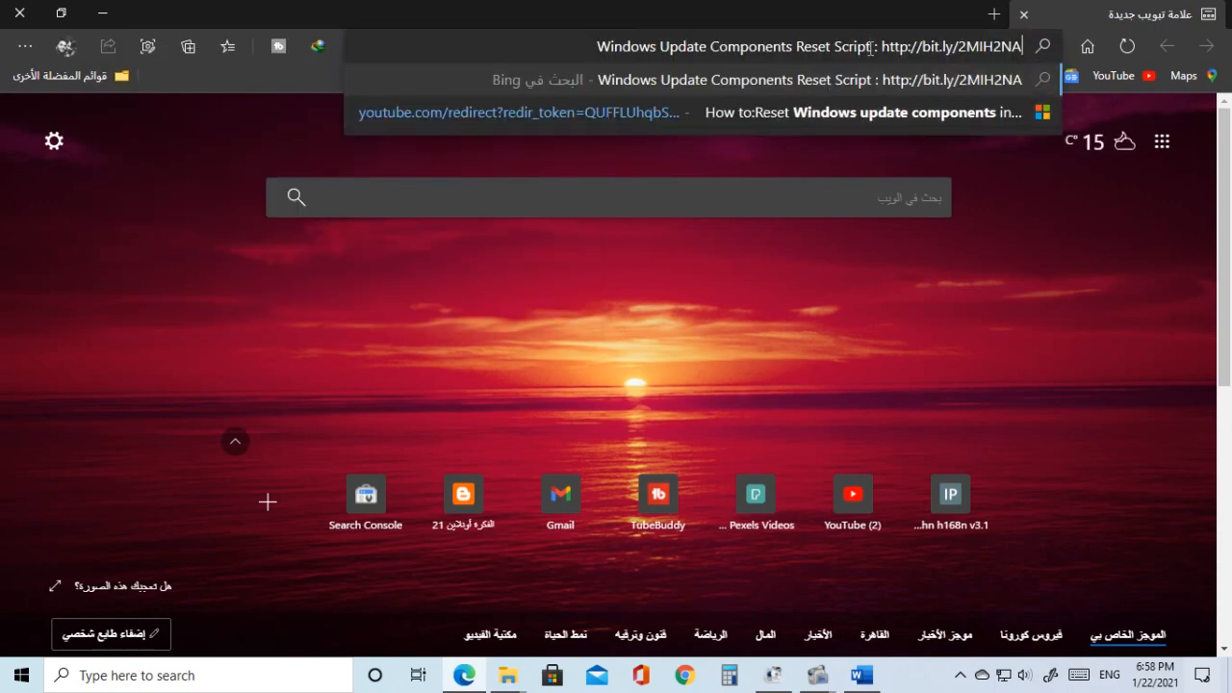
{"action": "key", "text": "Return"}
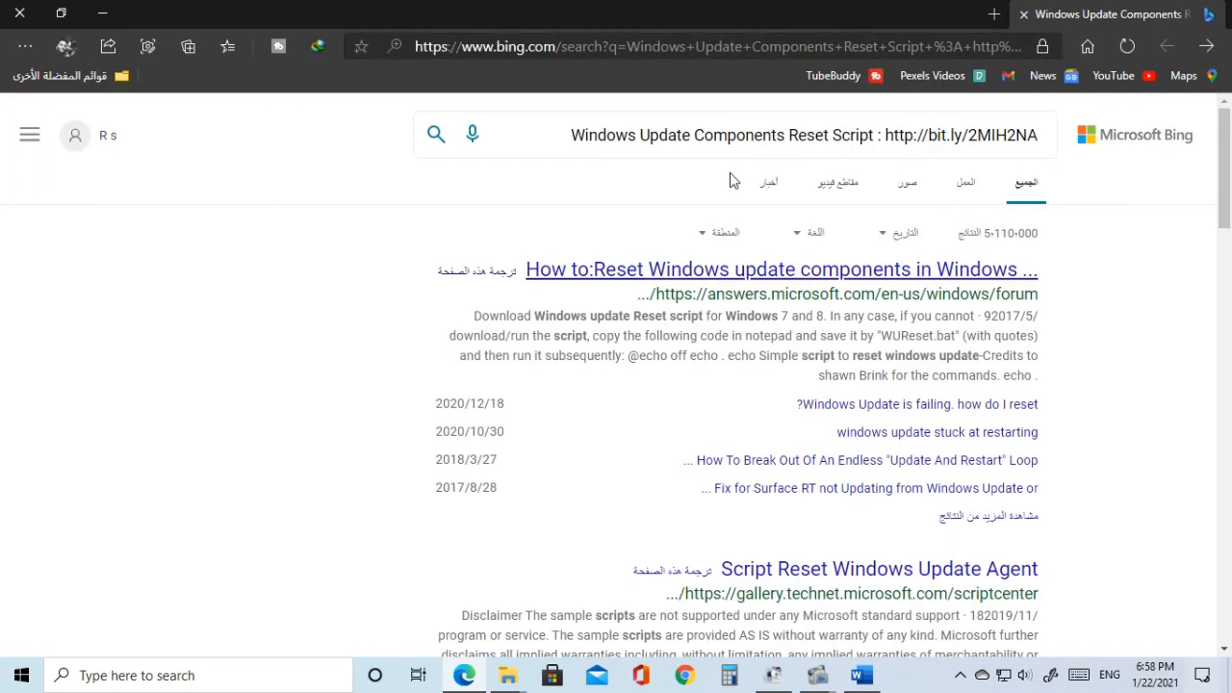
{"action": "left_click", "coordinate": [780, 274]}
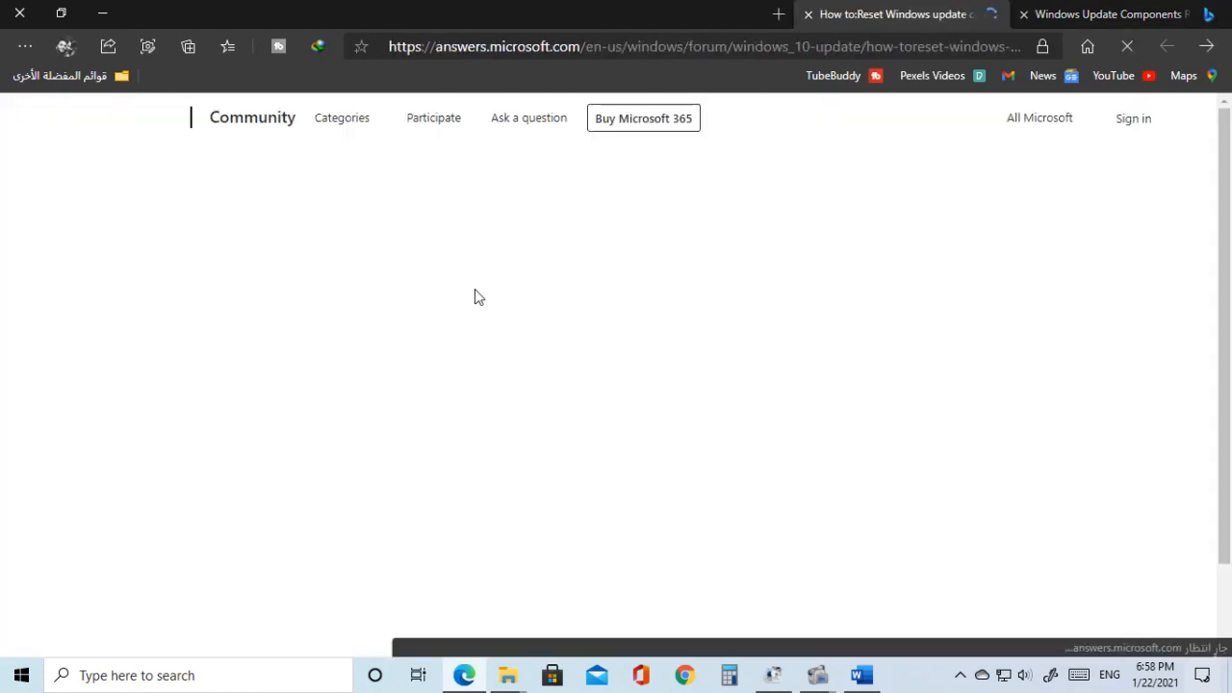
{"action": "scroll", "coordinate": [409, 335], "scroll_direction": "down", "scroll_amount": 5}
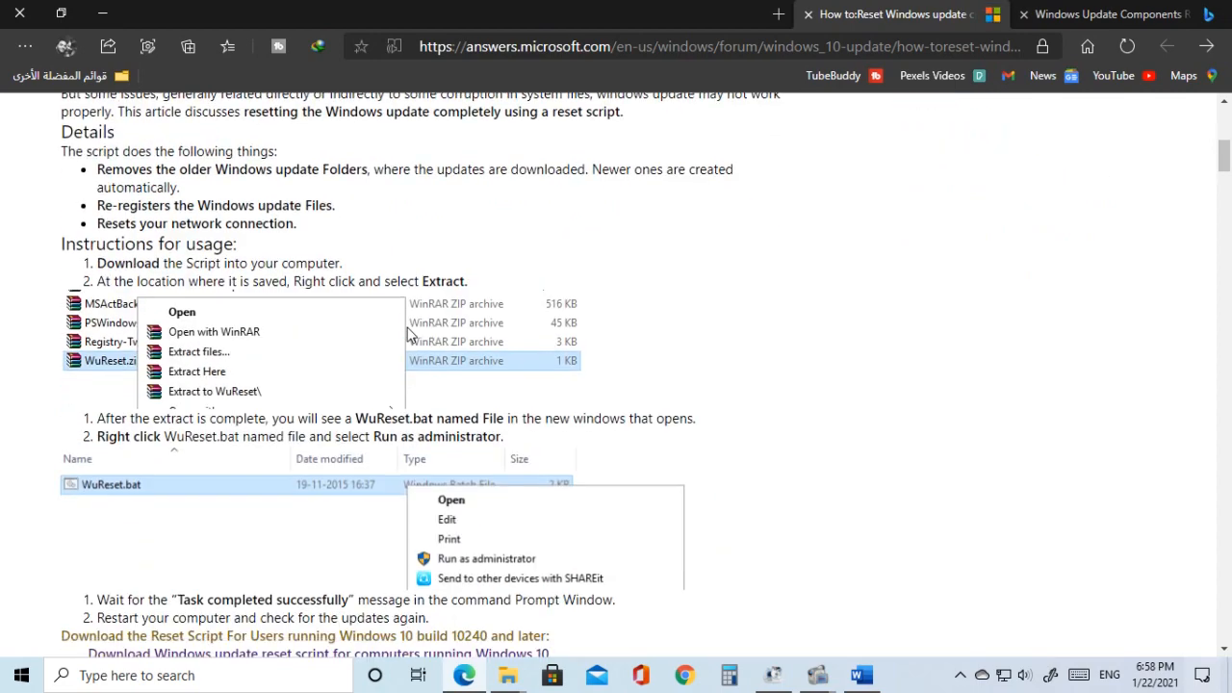
- Find the download links in the how-to article and start downloading the Windows update reset script for computers running Windows 10
{"action": "scroll", "coordinate": [409, 335], "scroll_direction": "down", "scroll_amount": 3}
{"action": "scroll", "coordinate": [407, 327], "scroll_direction": "up", "scroll_amount": 2}
{"action": "scroll", "coordinate": [388, 320], "scroll_direction": "down", "scroll_amount": 2}
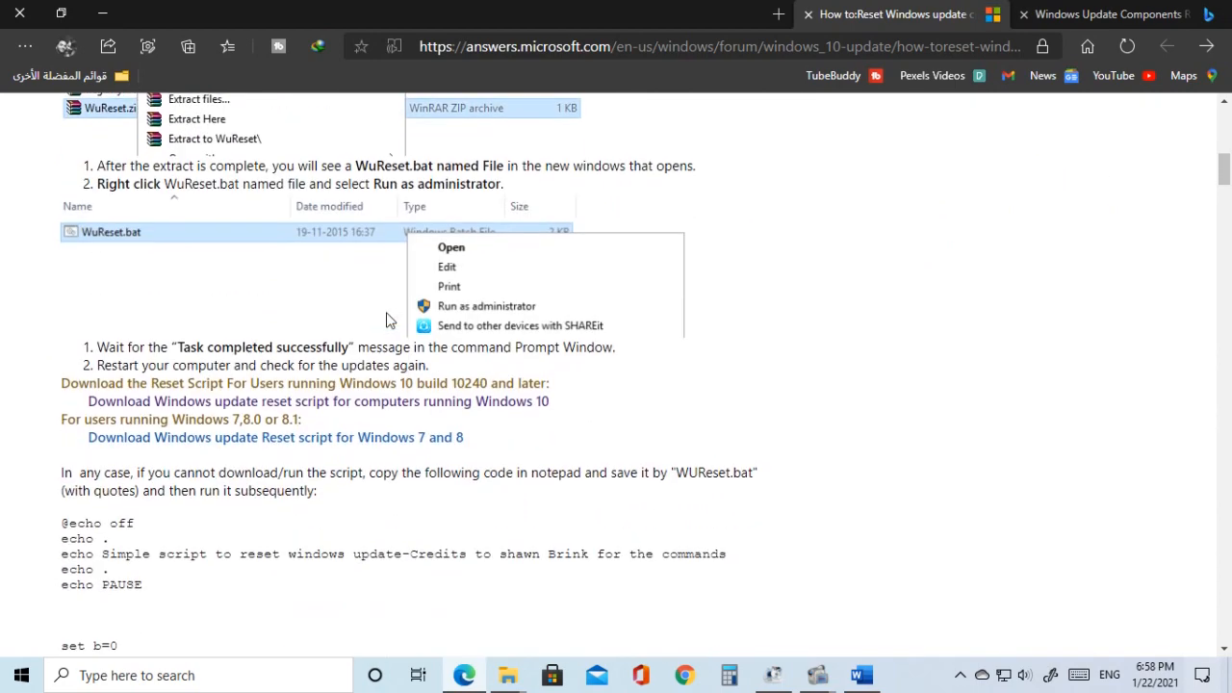
{"action": "scroll", "coordinate": [388, 320], "scroll_direction": "down", "scroll_amount": 2}
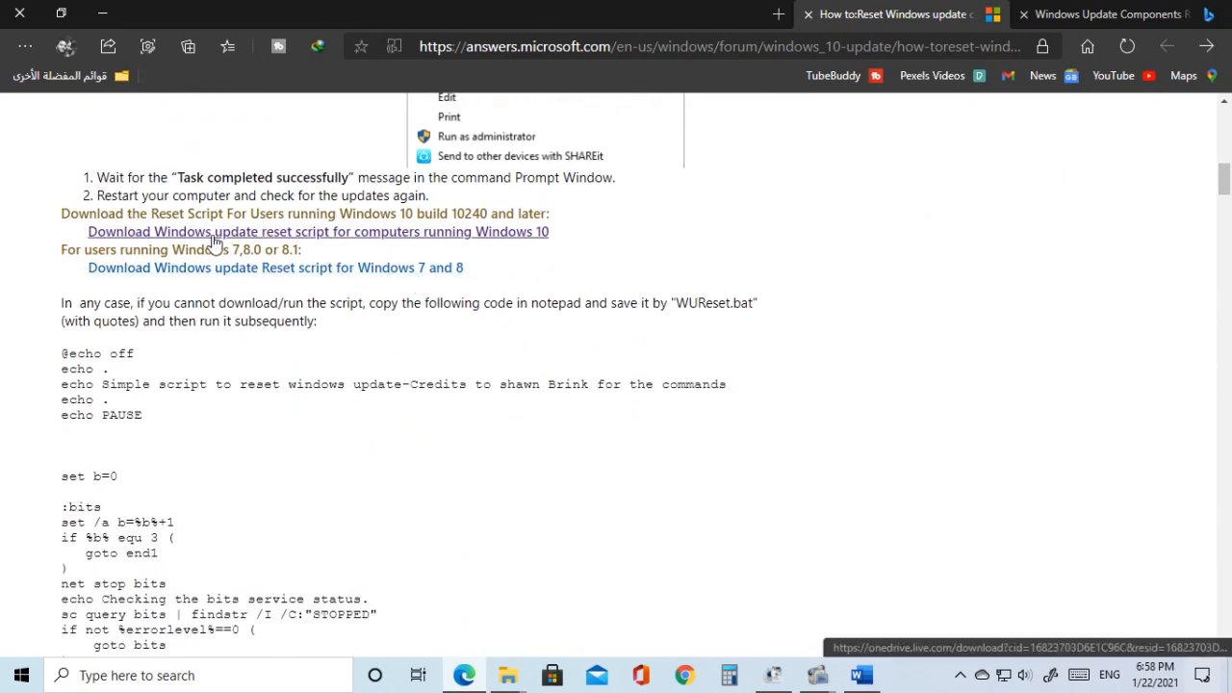
{"action": "left_click", "coordinate": [252, 239]}
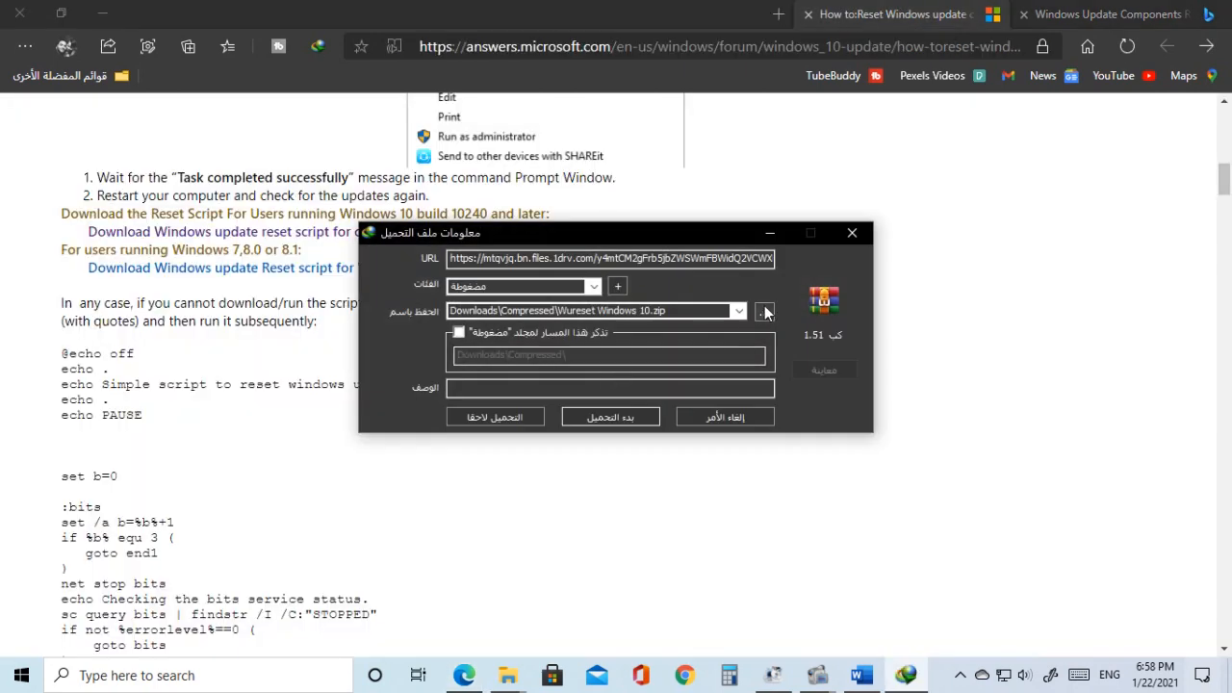
- Download "Wureset Windows 10.zip" to the Desktop folder, and close the completion dialog and the browser
{"action": "left_click", "coordinate": [765, 313]}
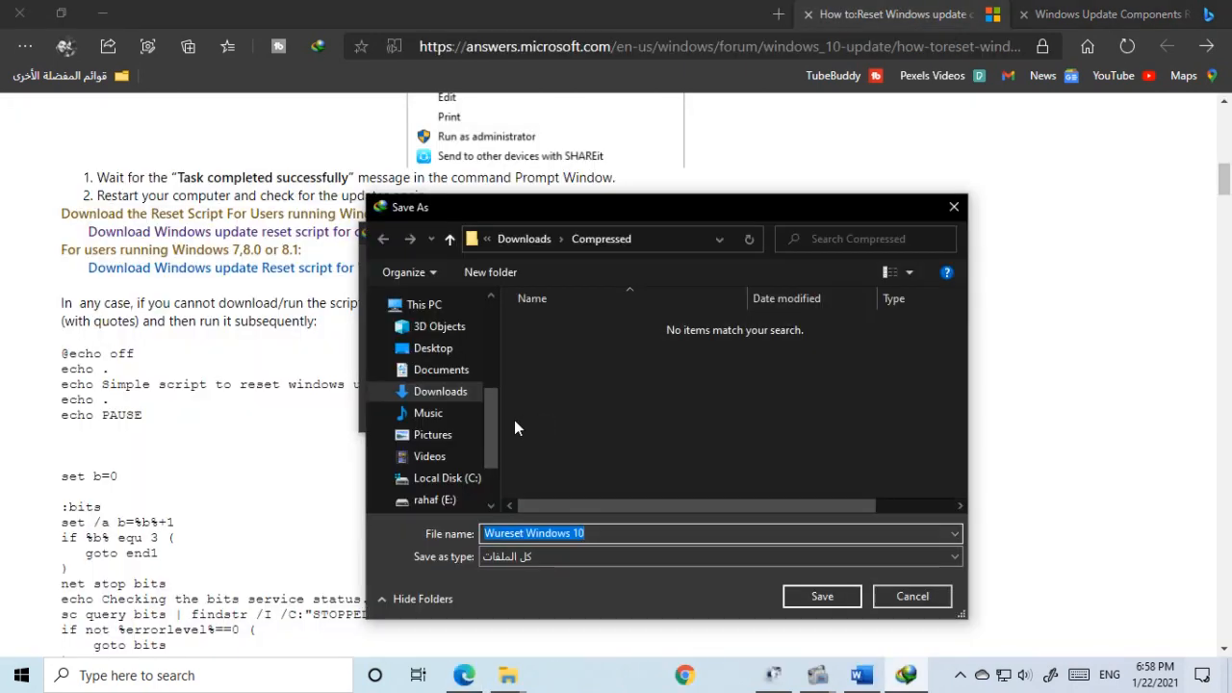
{"action": "scroll", "coordinate": [491, 432], "scroll_direction": "up", "scroll_amount": 3}
{"action": "left_click", "coordinate": [433, 333]}
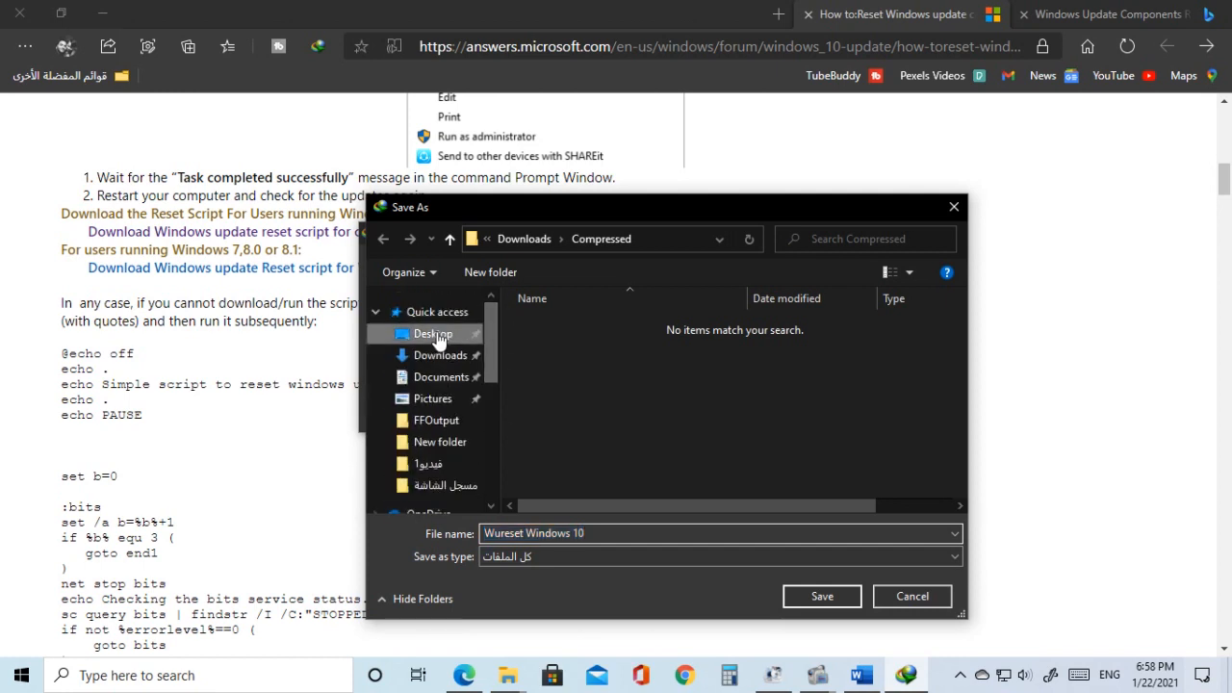
{"action": "left_click", "coordinate": [814, 597]}
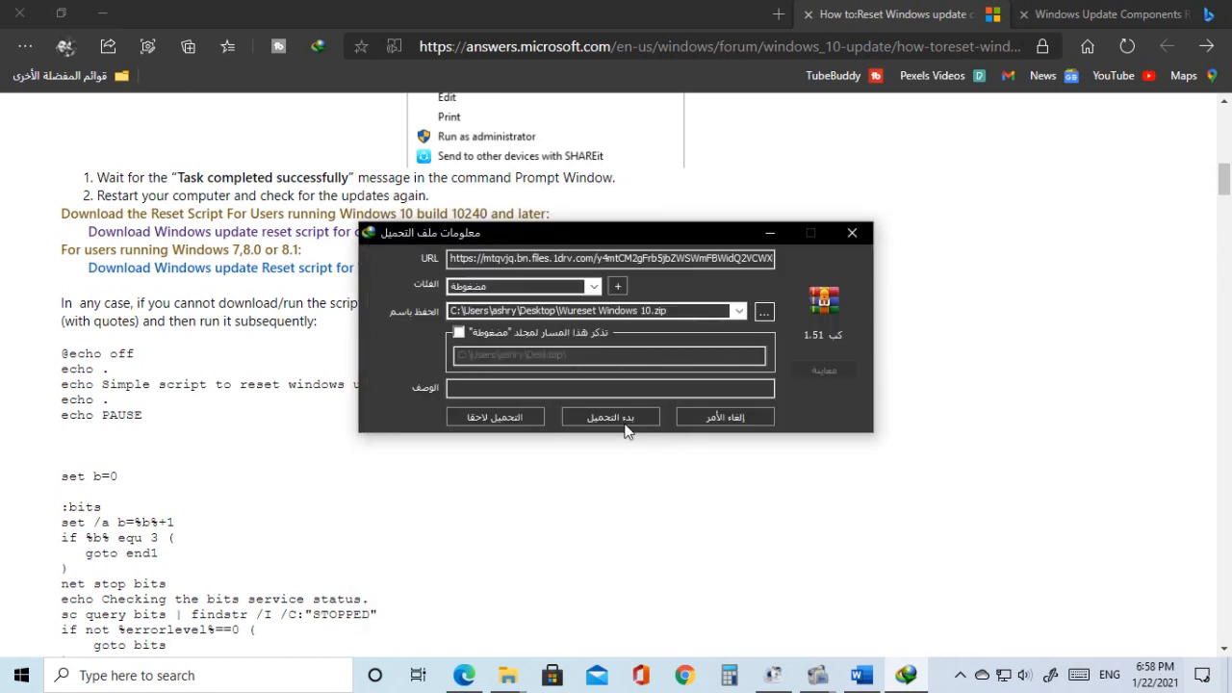
{"action": "left_click", "coordinate": [570, 416]}
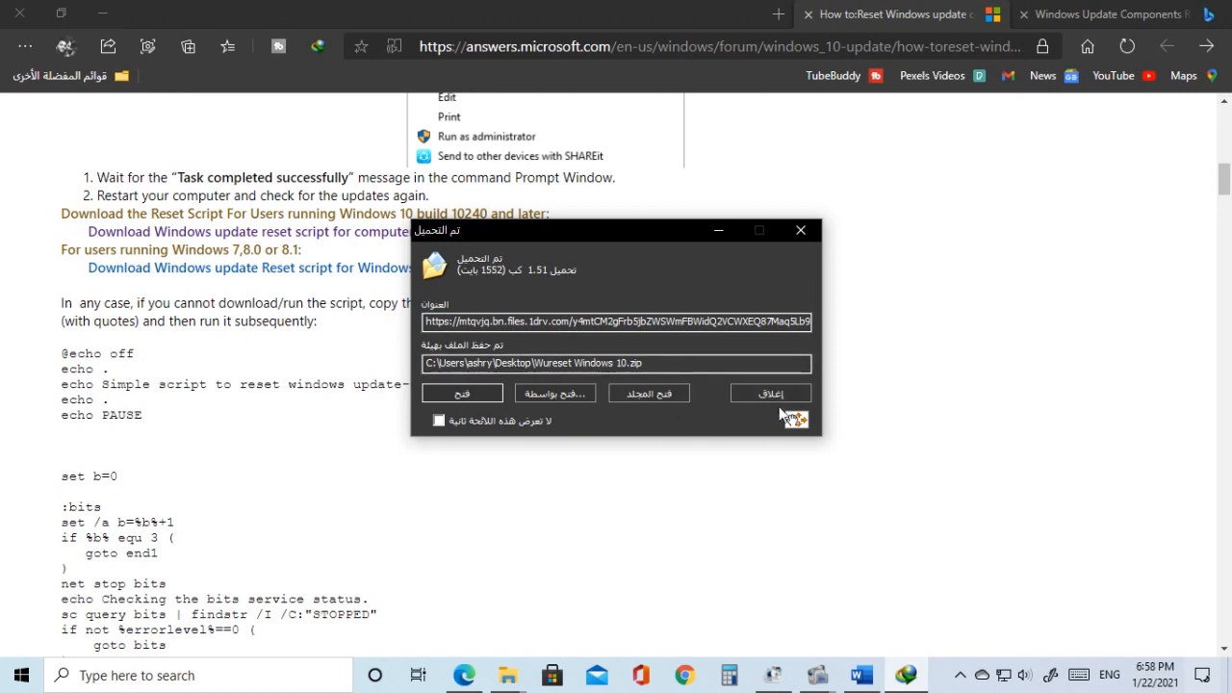
{"action": "left_click", "coordinate": [768, 392]}
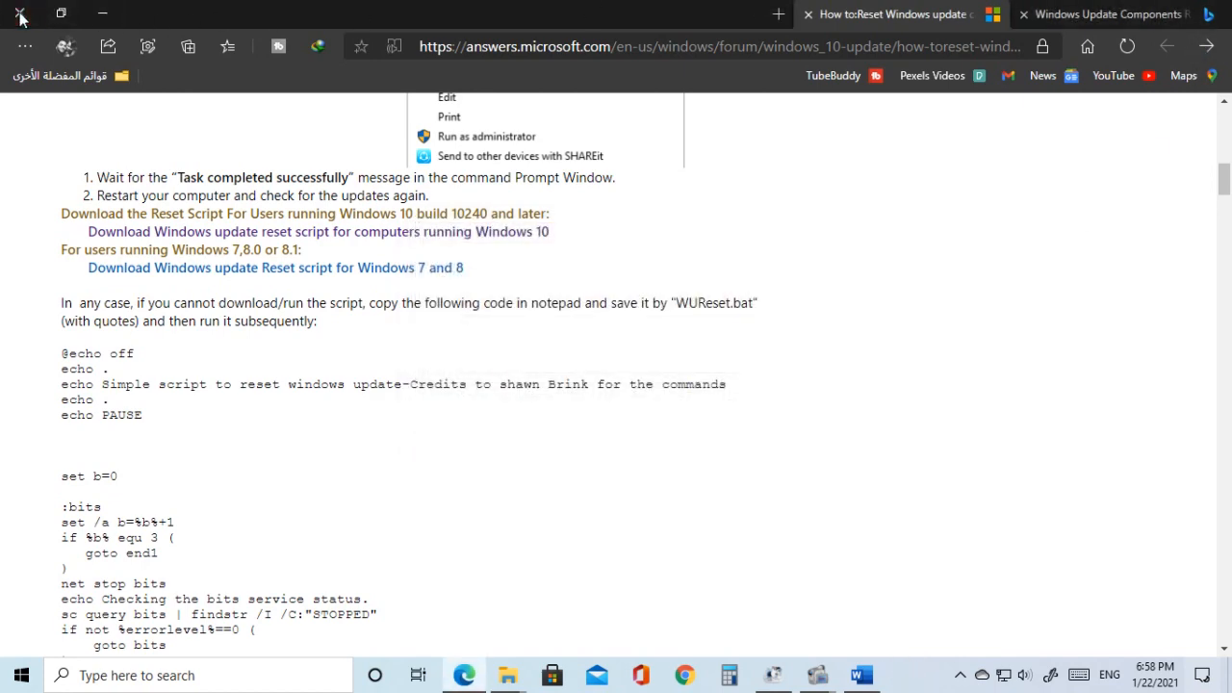
{"action": "left_click", "coordinate": [19, 13]}
- Move the Wureset Windows 10 archive to an empty area of the desktop and extract it into a desktop folder named Wureset Windows 10
{"action": "right_click", "coordinate": [259, 277]}
{"action": "left_click", "coordinate": [311, 324]}
{"action": "left_click_drag", "start_coordinate": [100, 583], "coordinate": [372, 111]}
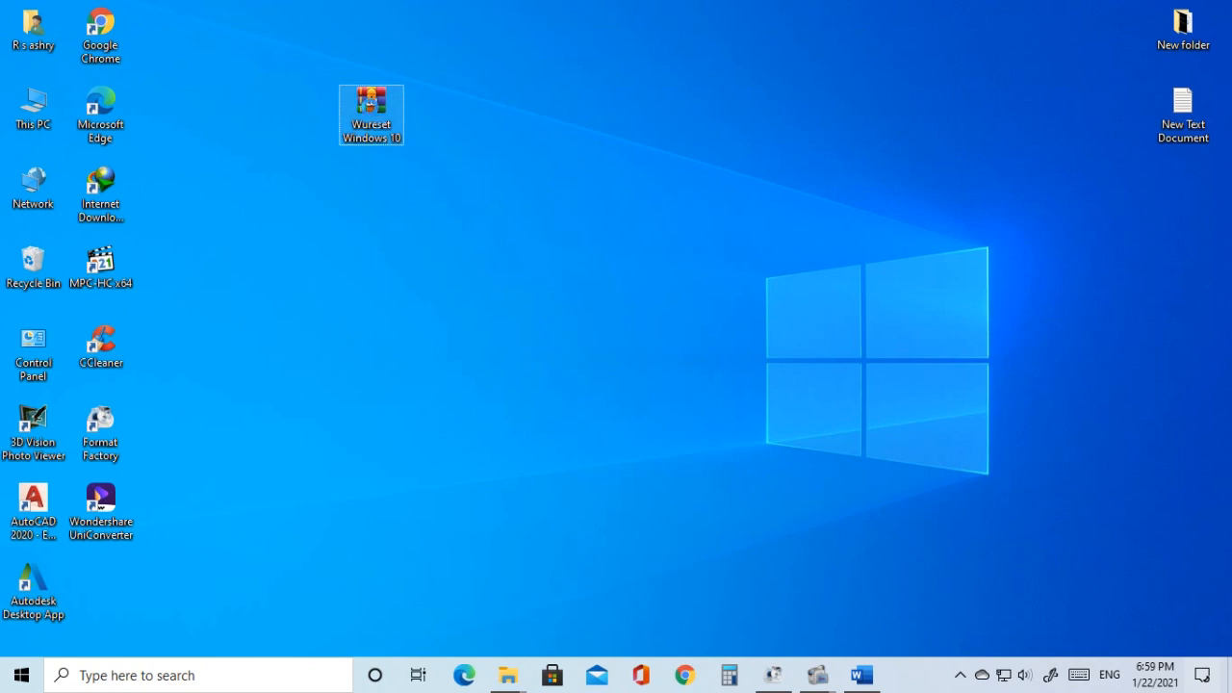
{"action": "right_click", "coordinate": [370, 109]}
{"action": "left_click", "coordinate": [408, 181]}
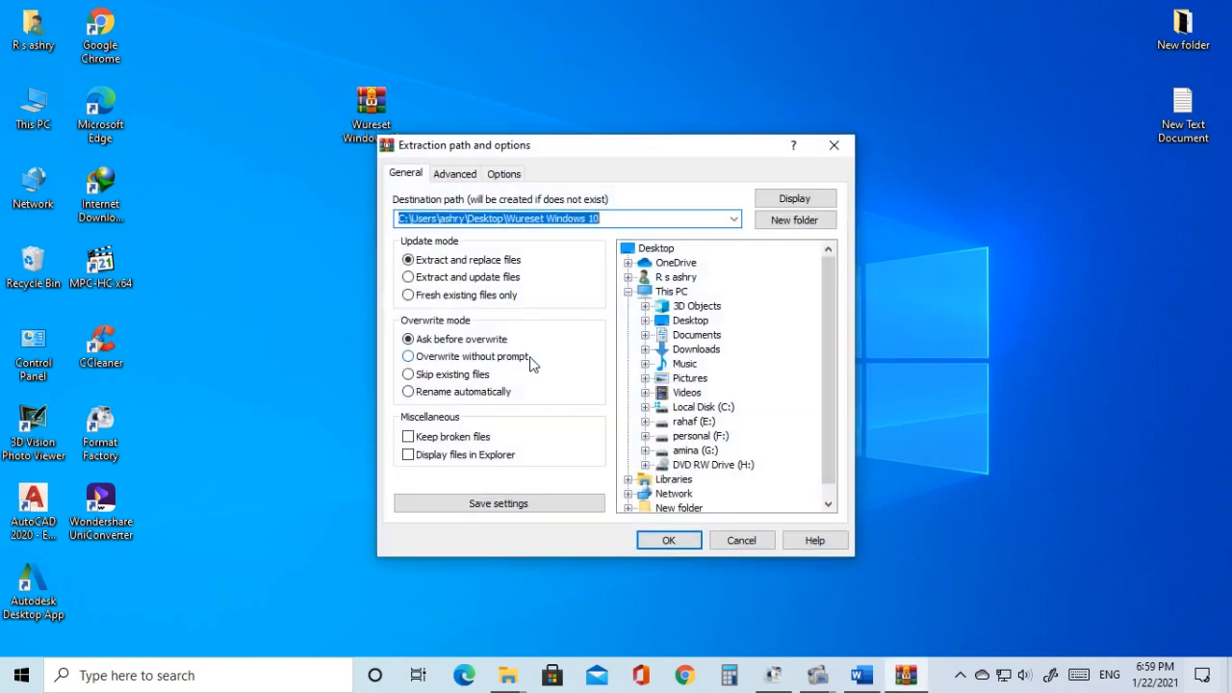
{"action": "left_click", "coordinate": [662, 539]}
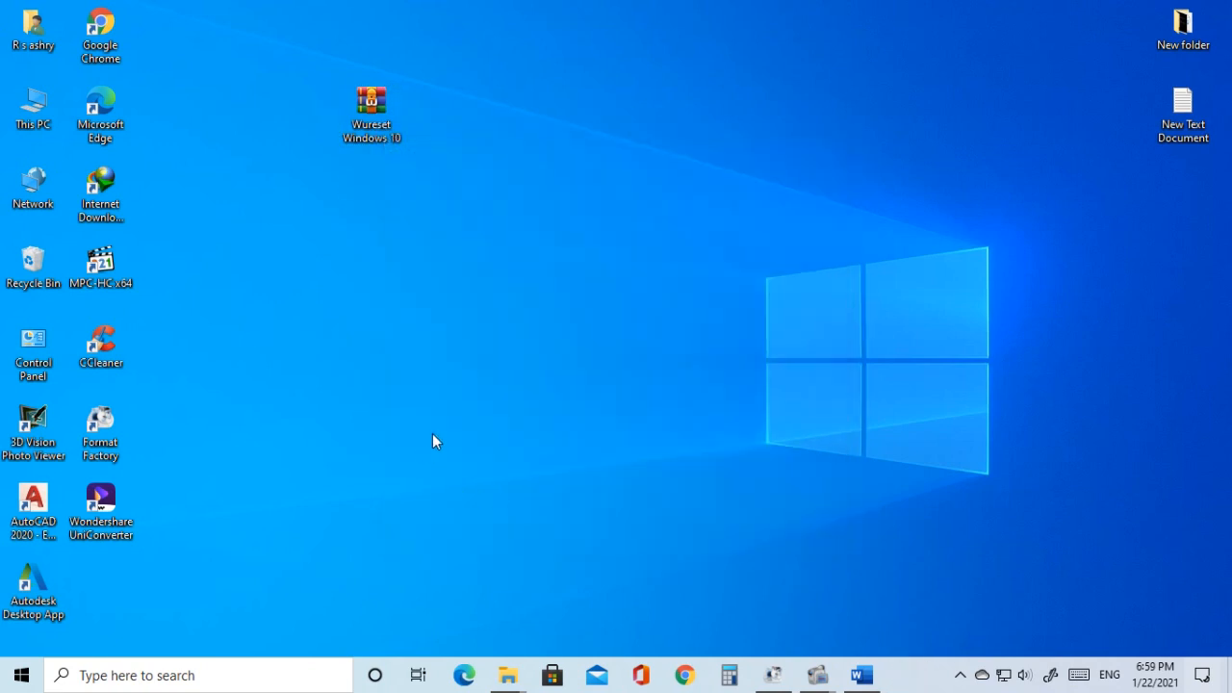
- Move the extracted Wureset Windows 10 folder to an empty area of the desktop and open its nested subfolder
{"action": "left_click_drag", "start_coordinate": [101, 585], "coordinate": [440, 277]}
{"action": "double_click", "coordinate": [438, 275]}
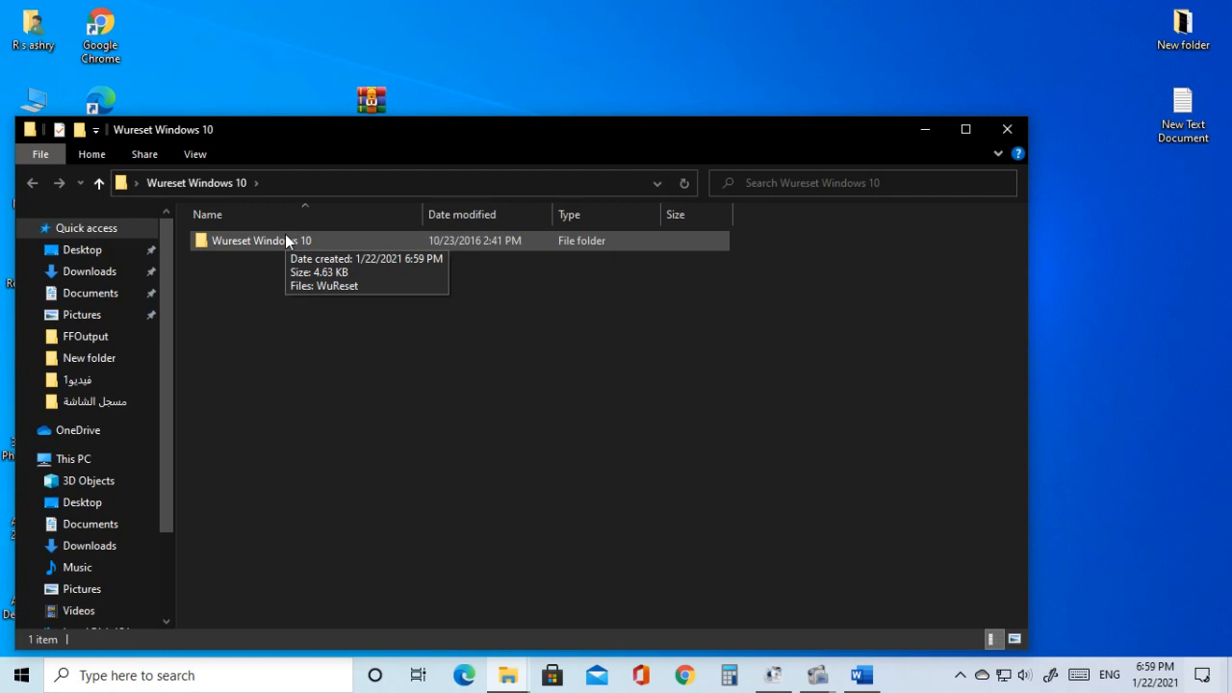
{"action": "double_click", "coordinate": [287, 241]}
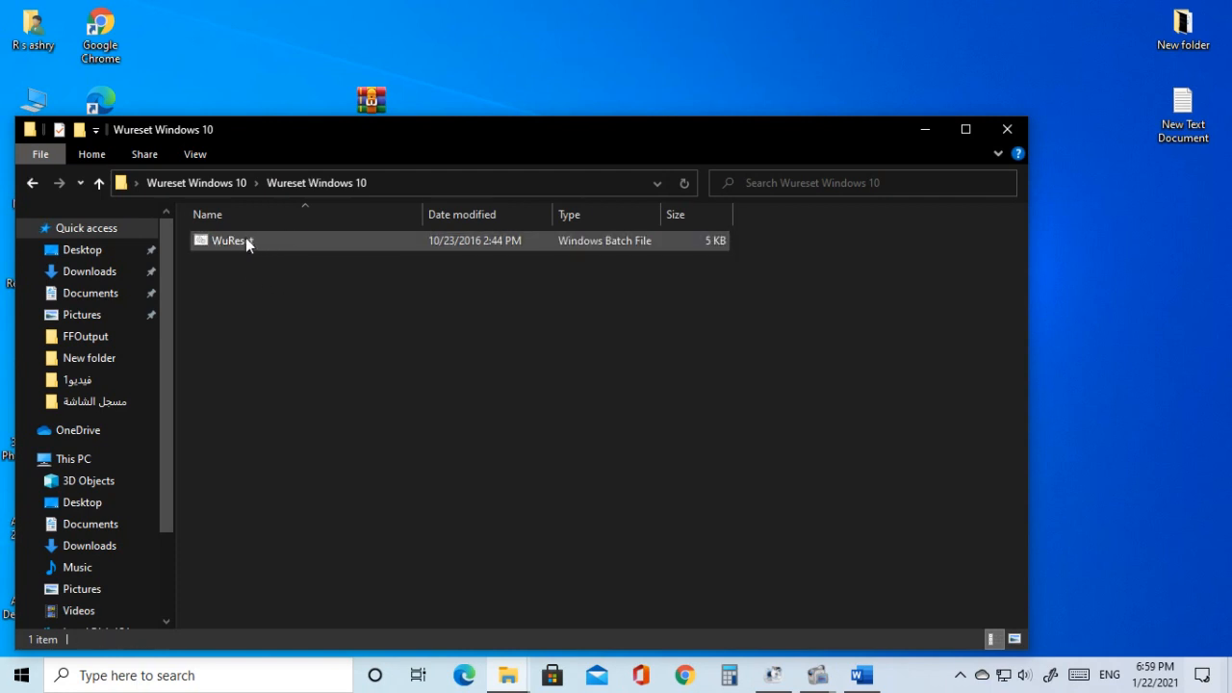
- Run the WuReset batch file, continuing through all its pauses to the end, and close the folder window
{"action": "double_click", "coordinate": [245, 240]}
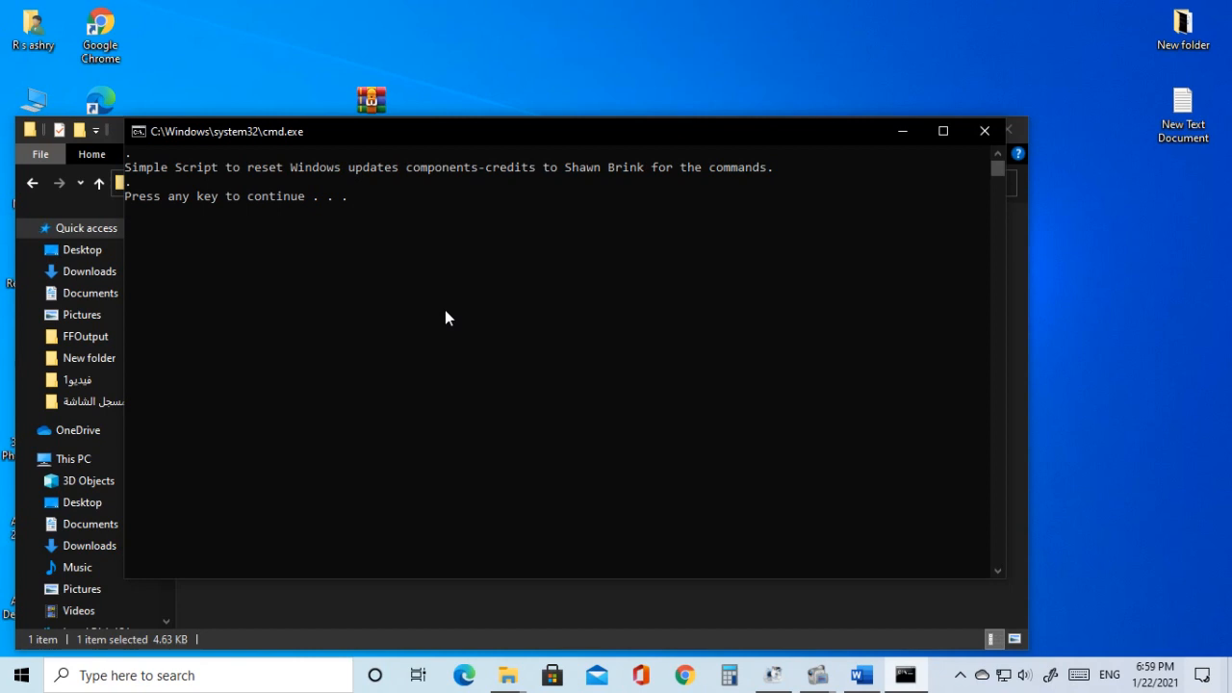
{"action": "key", "text": "Return"}
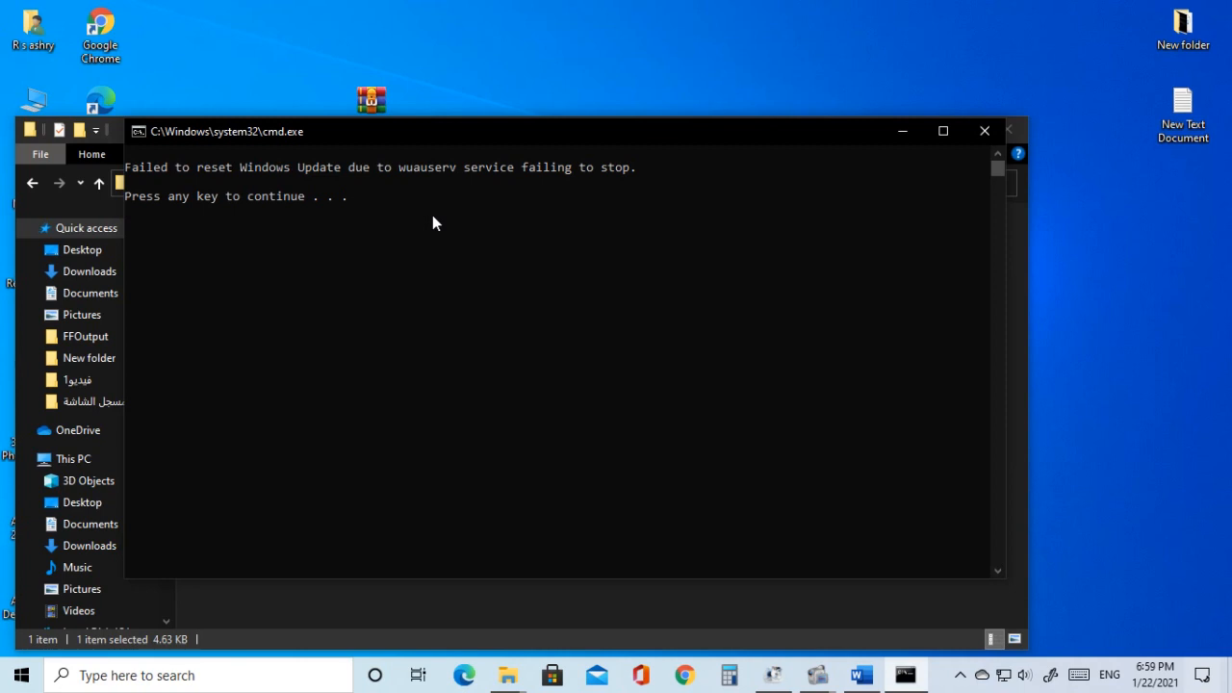
{"action": "key", "text": "Return"}
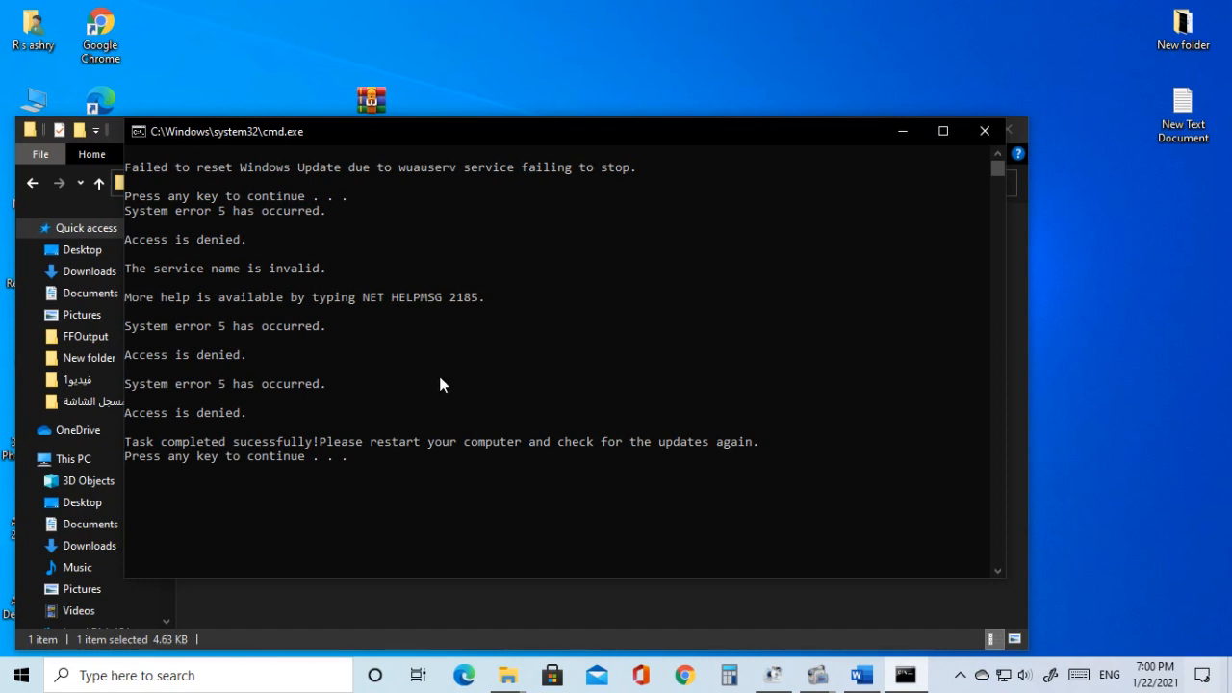
{"action": "key", "text": "Return"}
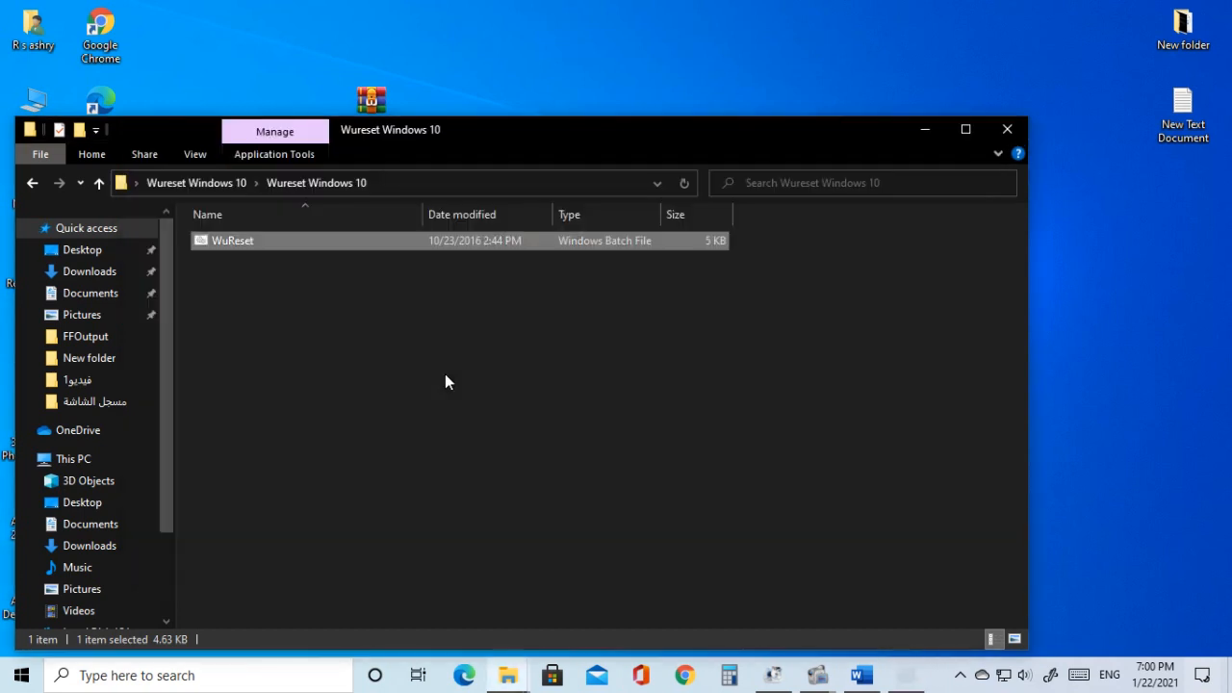
{"action": "left_click", "coordinate": [1005, 130]}
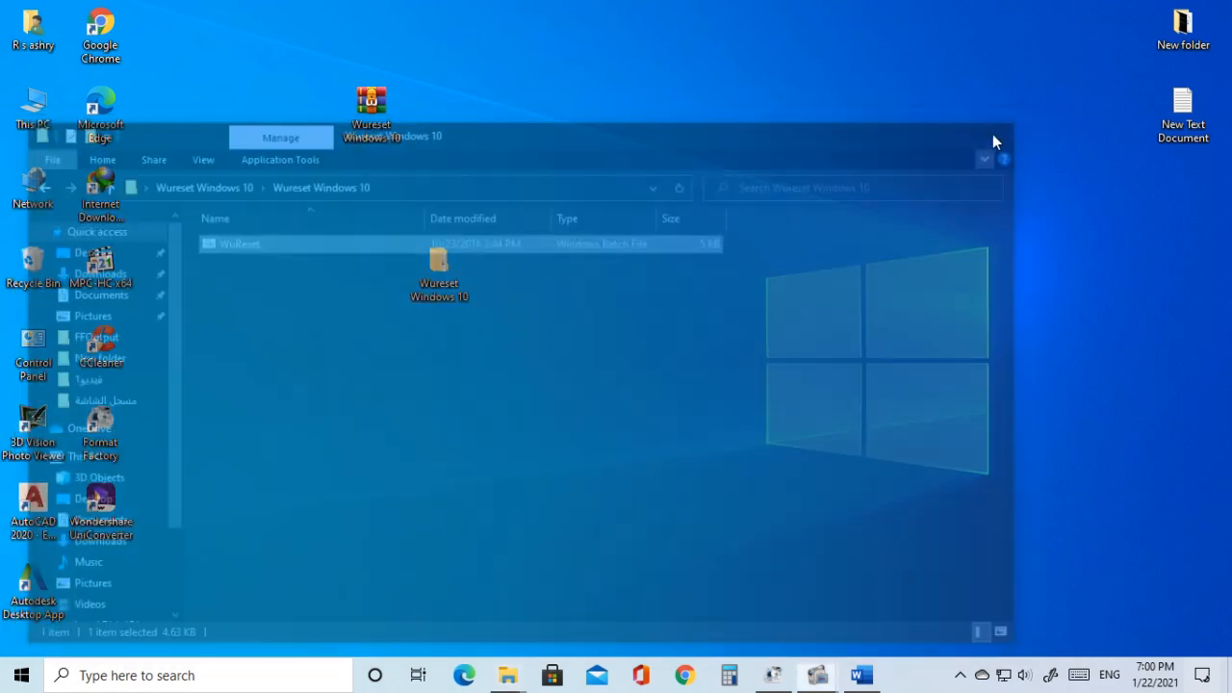
{"action": "right_click", "coordinate": [330, 205]}
{"action": "left_click", "coordinate": [366, 256]}
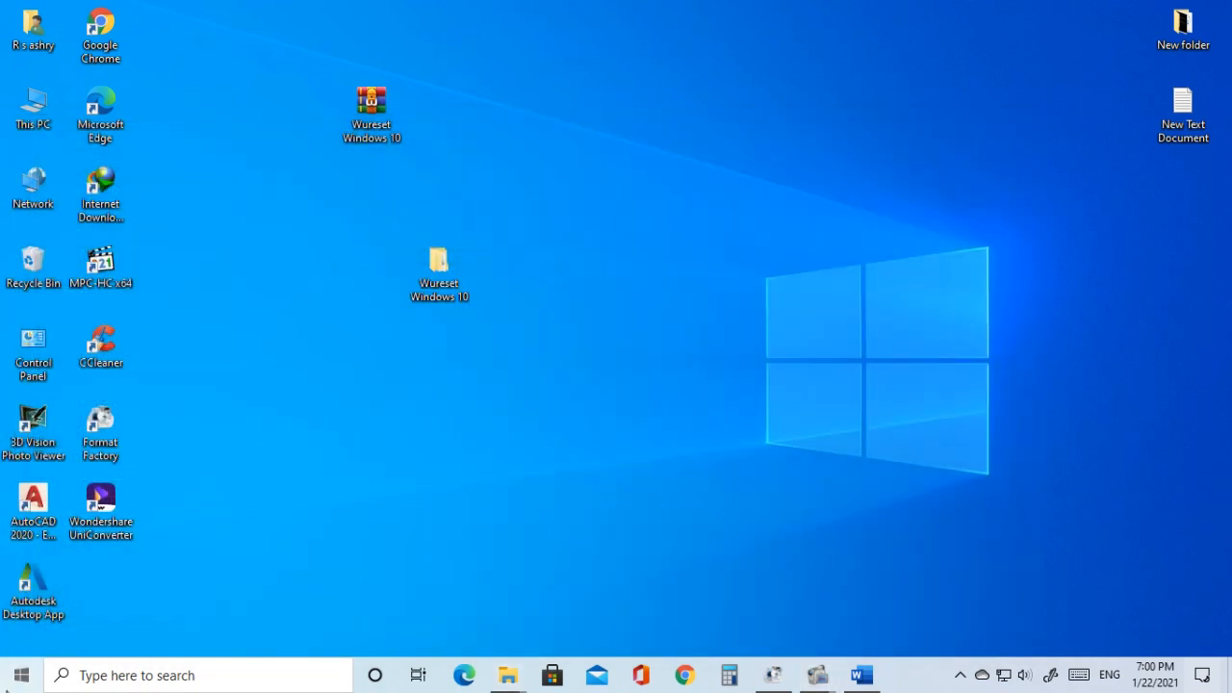
- Search Windows for "system c" and open the System Configuration app
{"action": "left_click", "coordinate": [183, 678]}
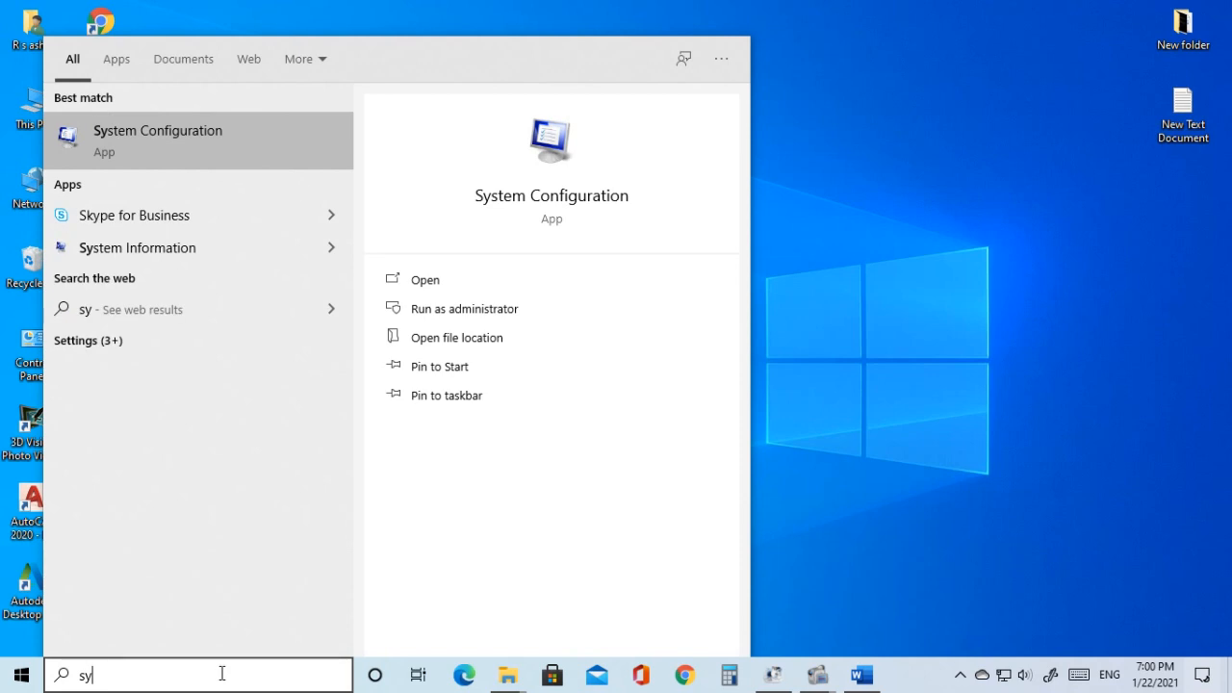
{"action": "type", "text": "s"}
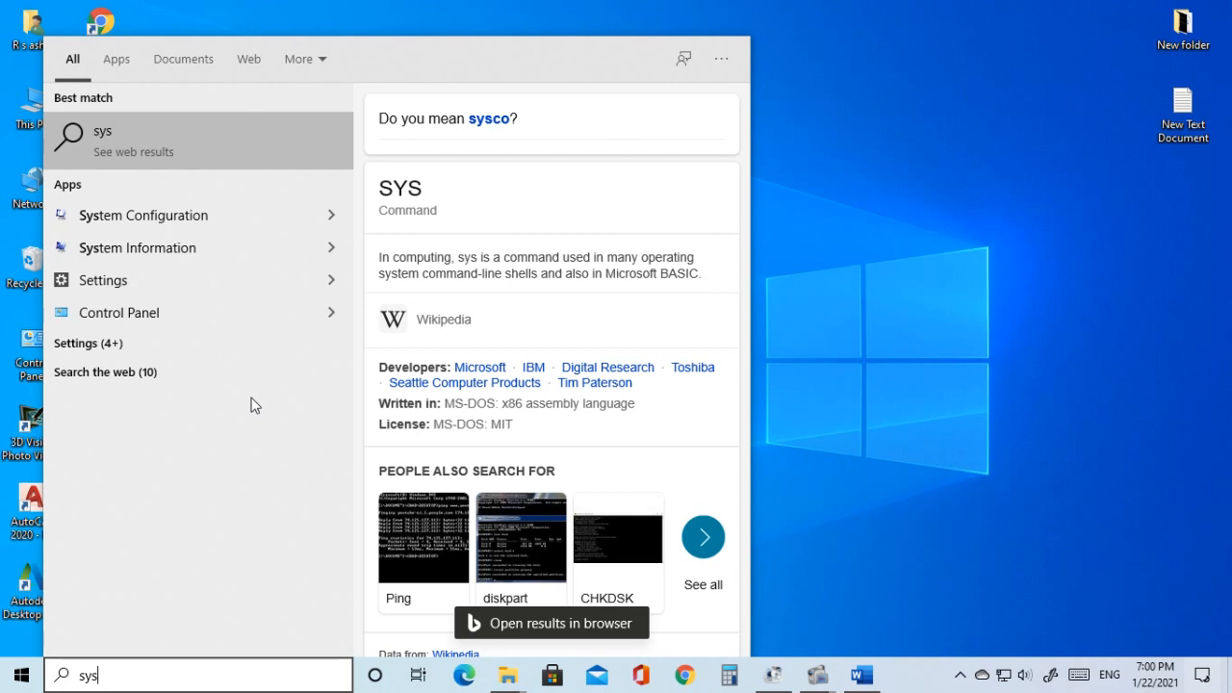
{"action": "type", "text": "te"}
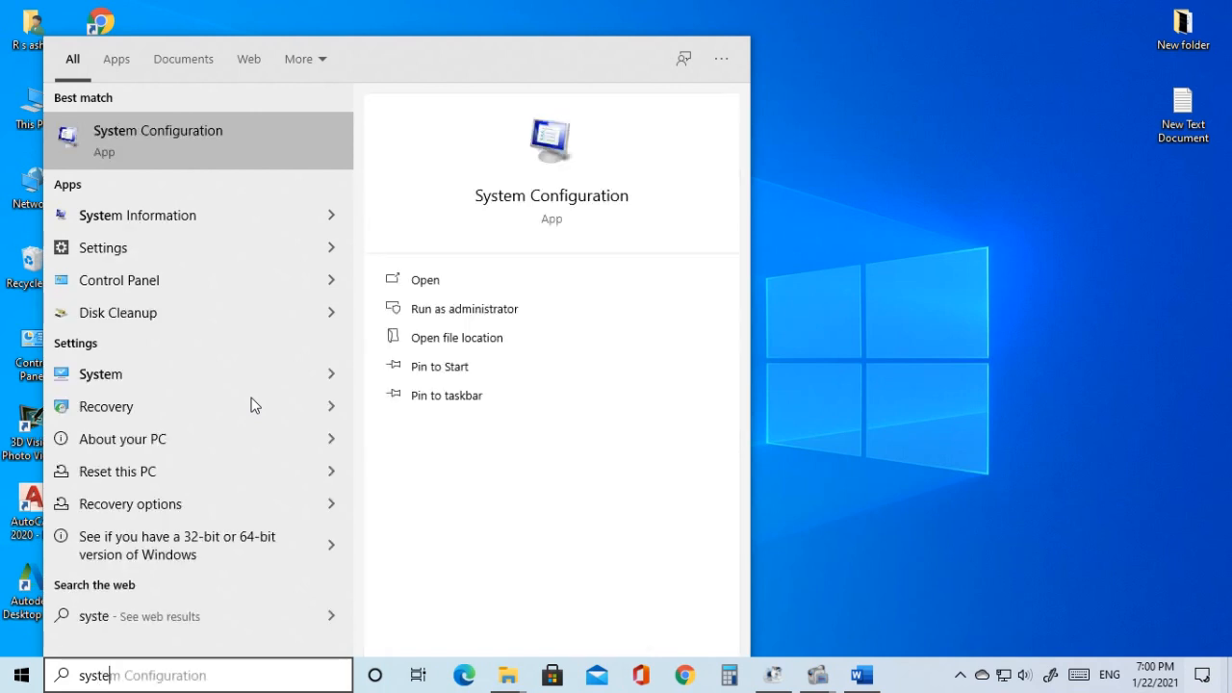
{"action": "type", "text": "em"}
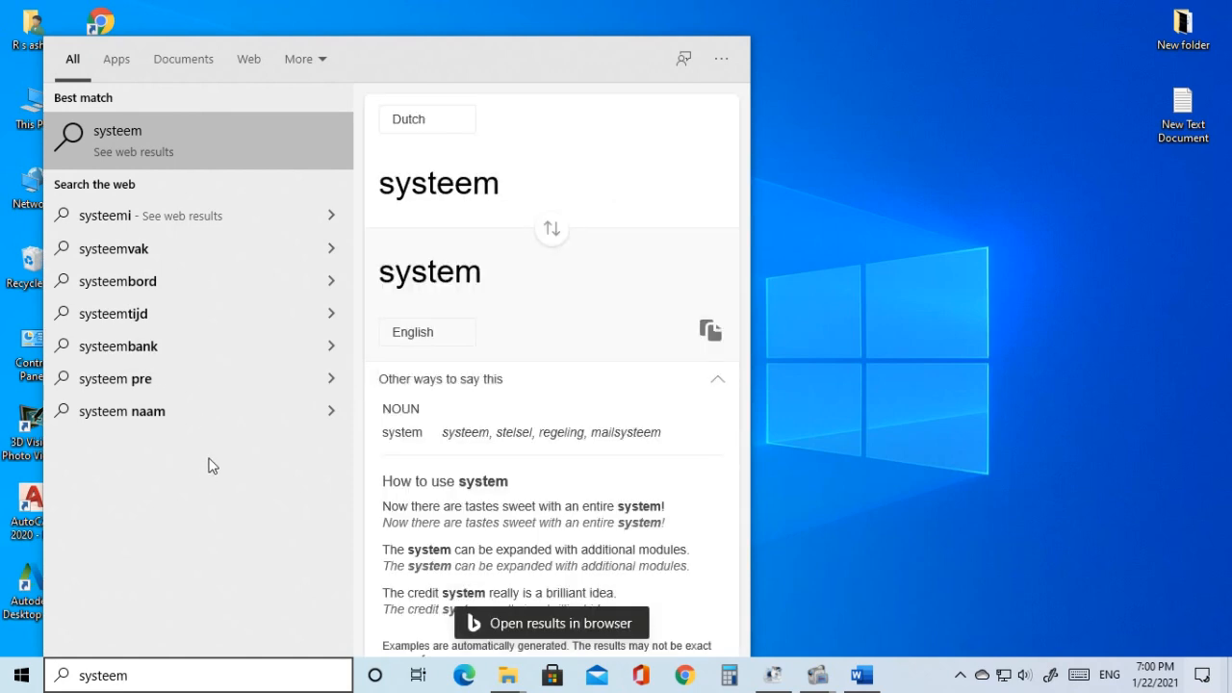
{"action": "key", "text": "BackSpace"}
{"action": "key", "text": "BackSpace"}
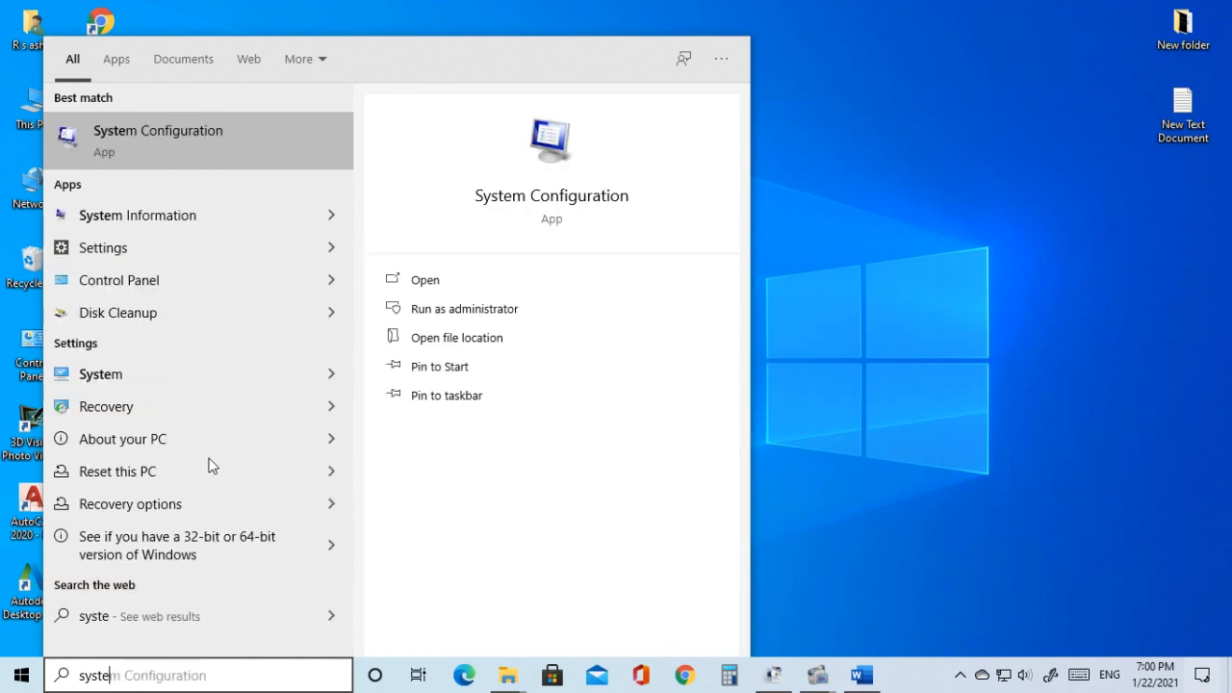
{"action": "type", "text": "m"}
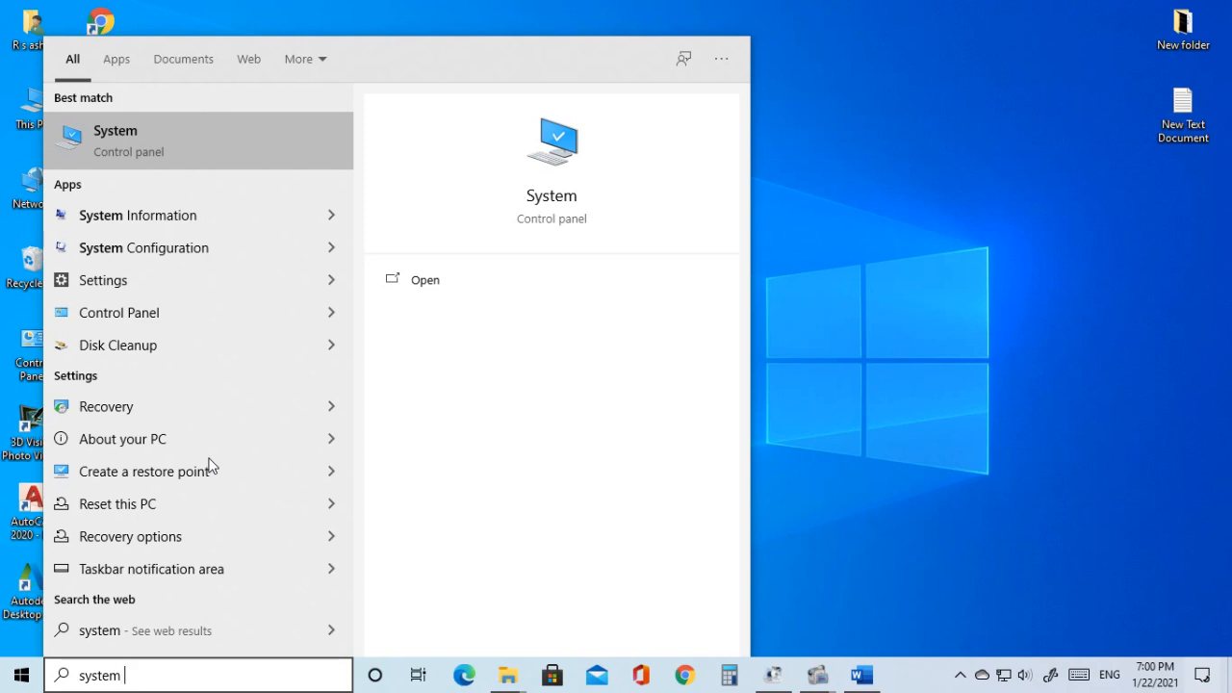
{"action": "type", "text": " c"}
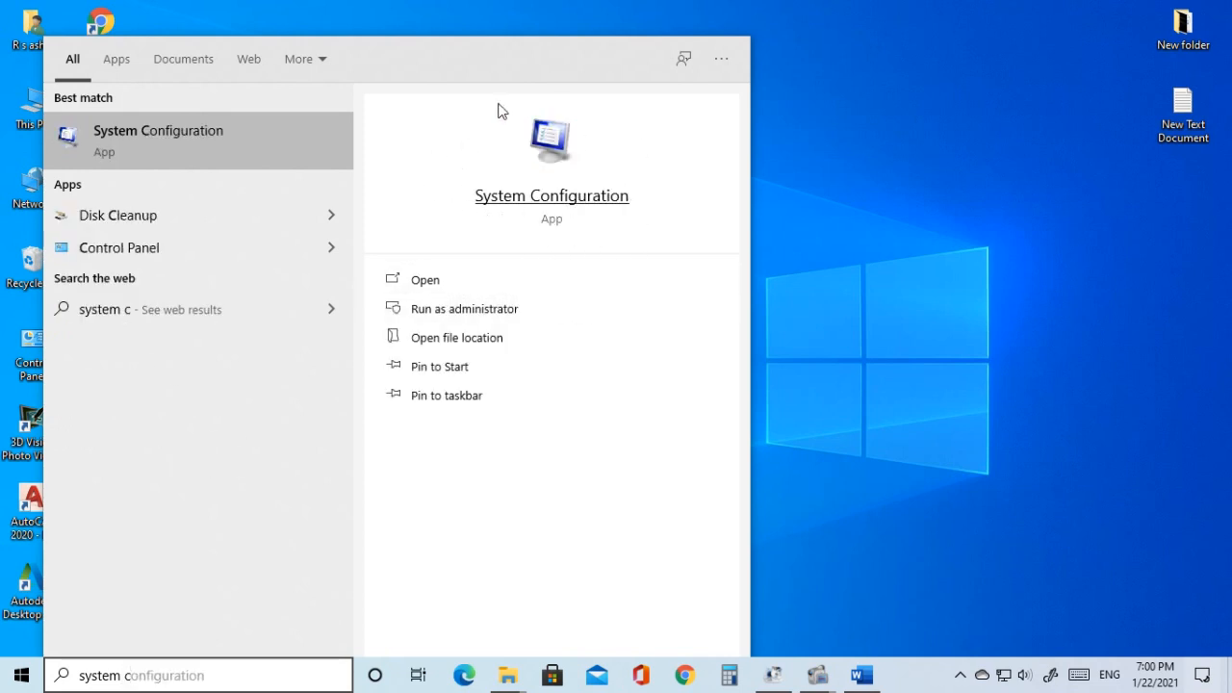
{"action": "left_click", "coordinate": [568, 197]}
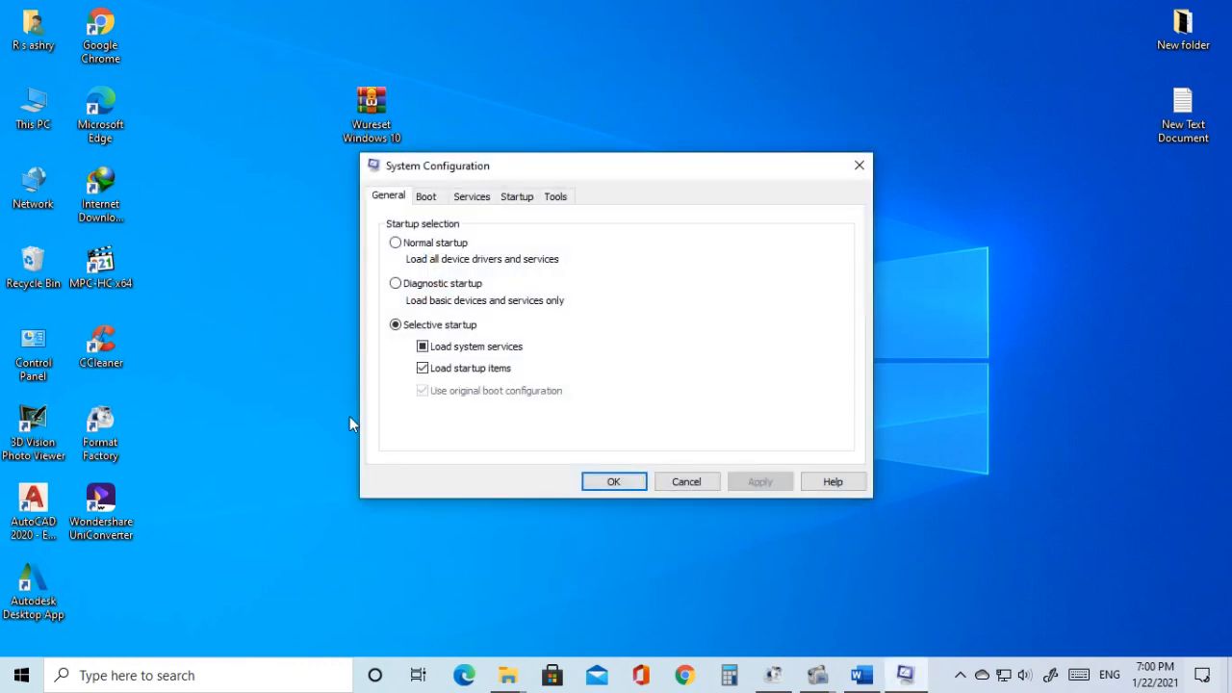
- Hide all Microsoft services, enable all the remaining ones, and apply the configuration, dismissing the restart prompt without restarting
{"action": "left_click", "coordinate": [469, 198]}
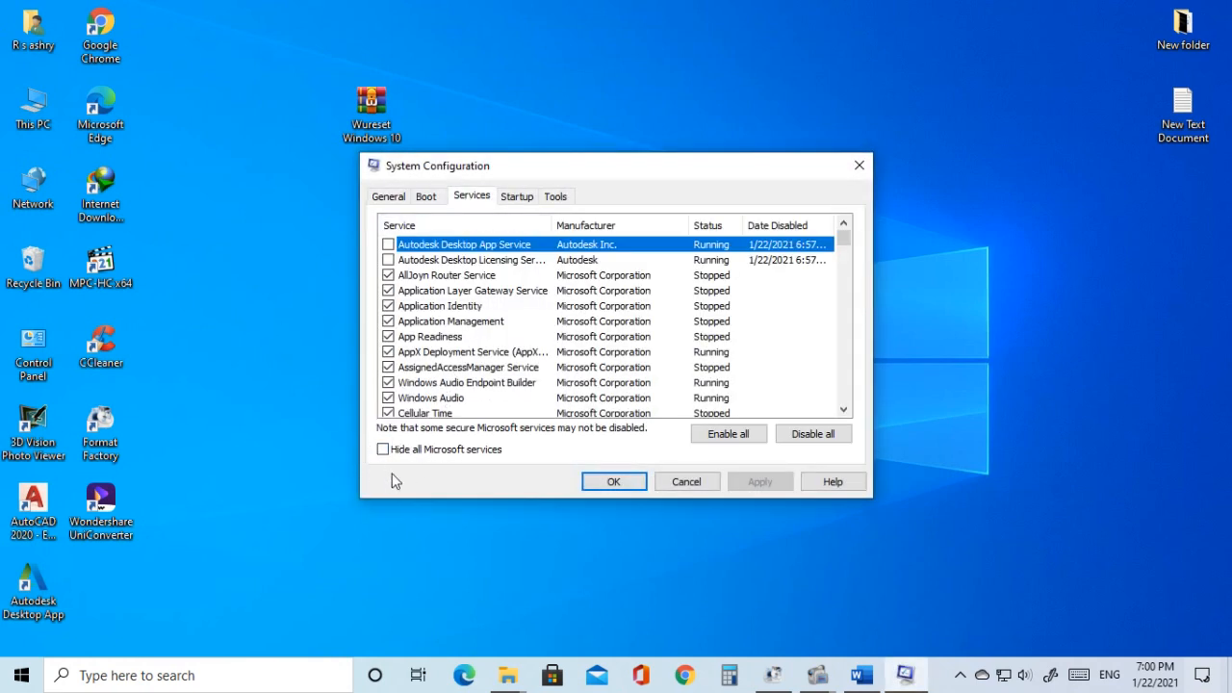
{"action": "left_click", "coordinate": [383, 450]}
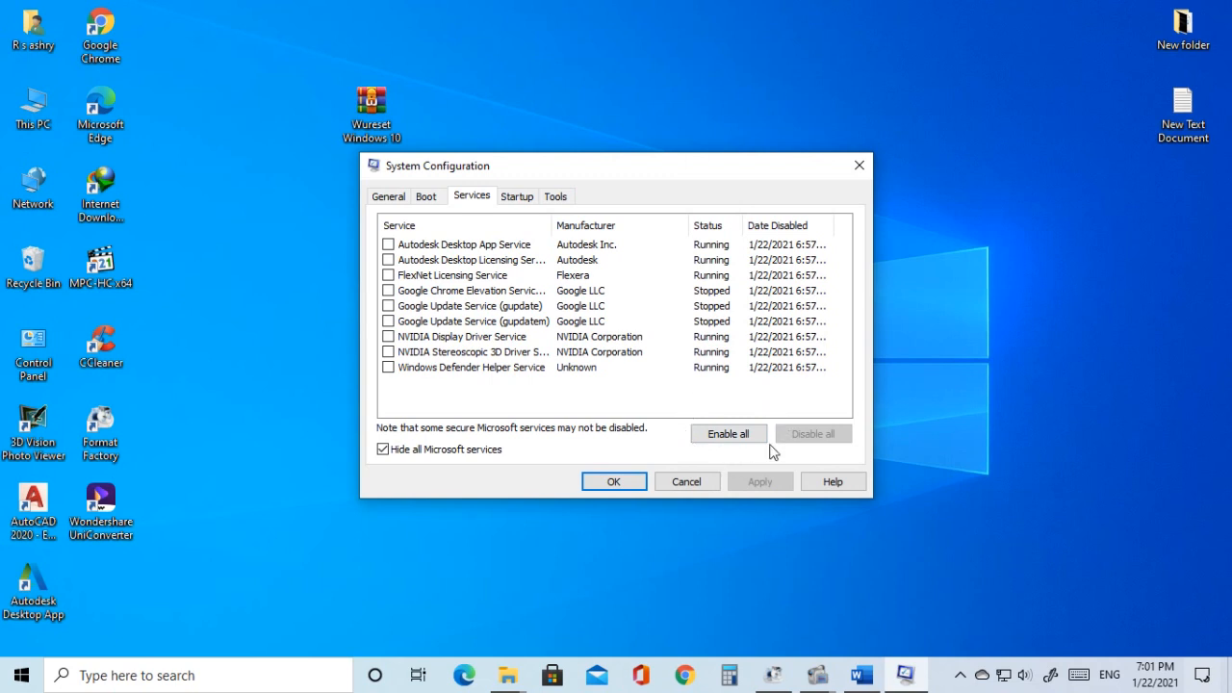
{"action": "left_click", "coordinate": [724, 438]}
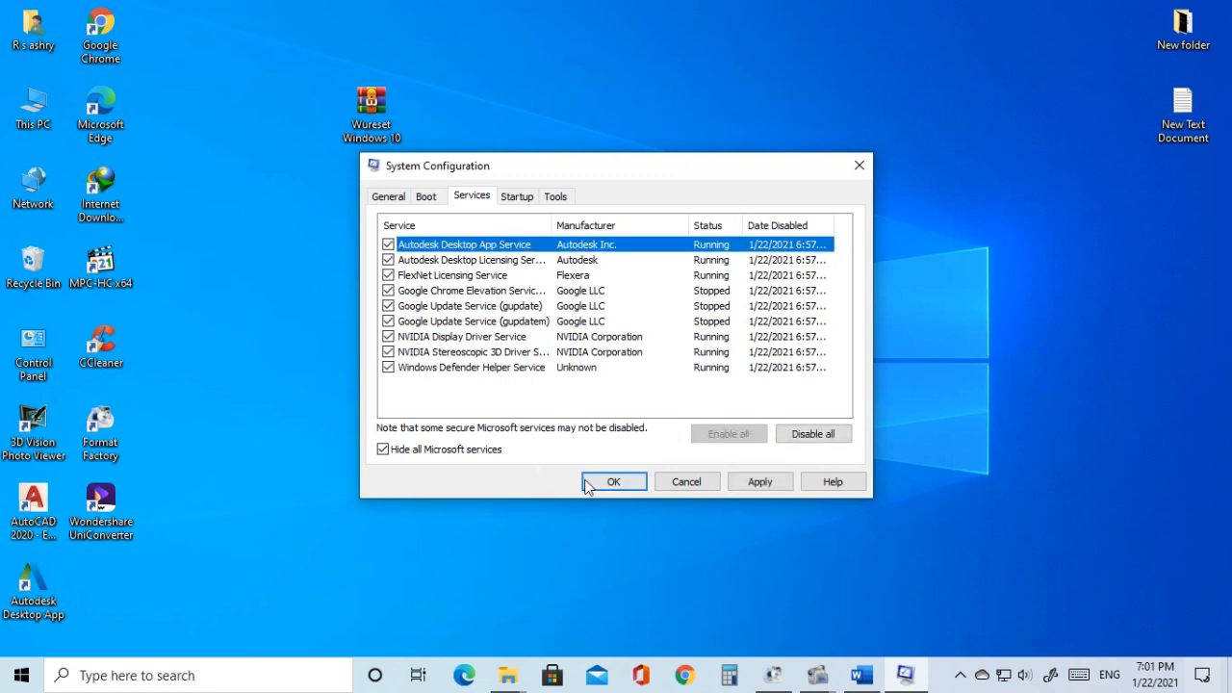
{"action": "left_click", "coordinate": [771, 486]}
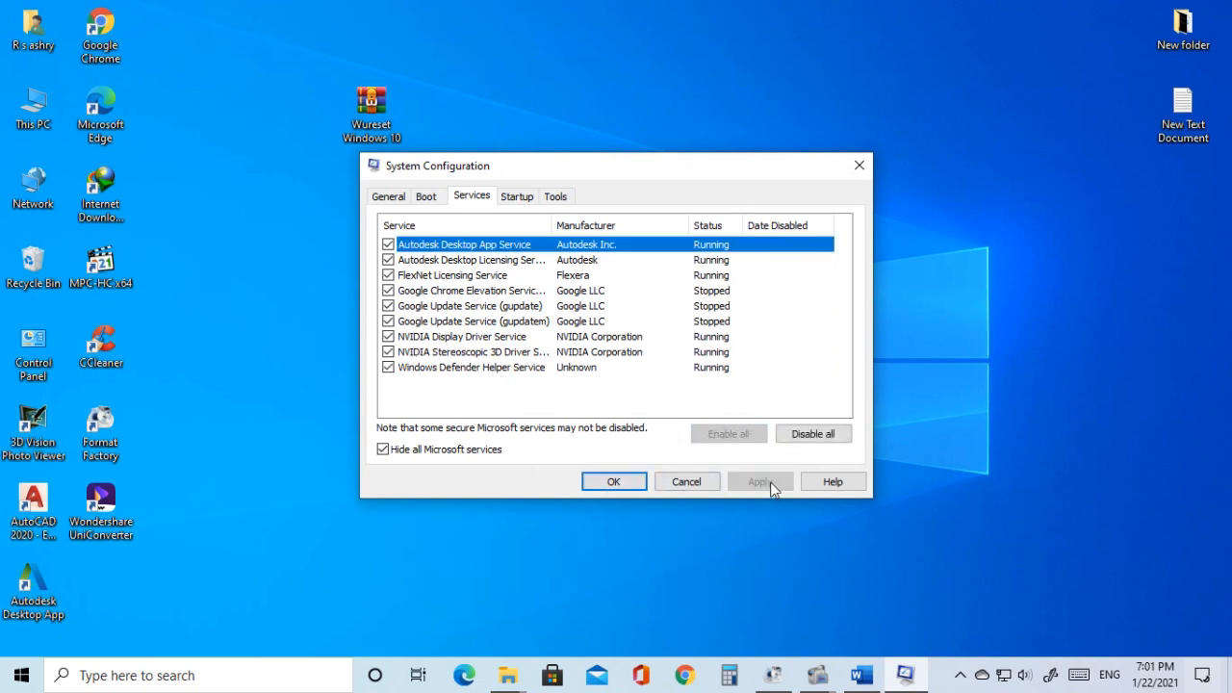
{"action": "left_click", "coordinate": [621, 484]}
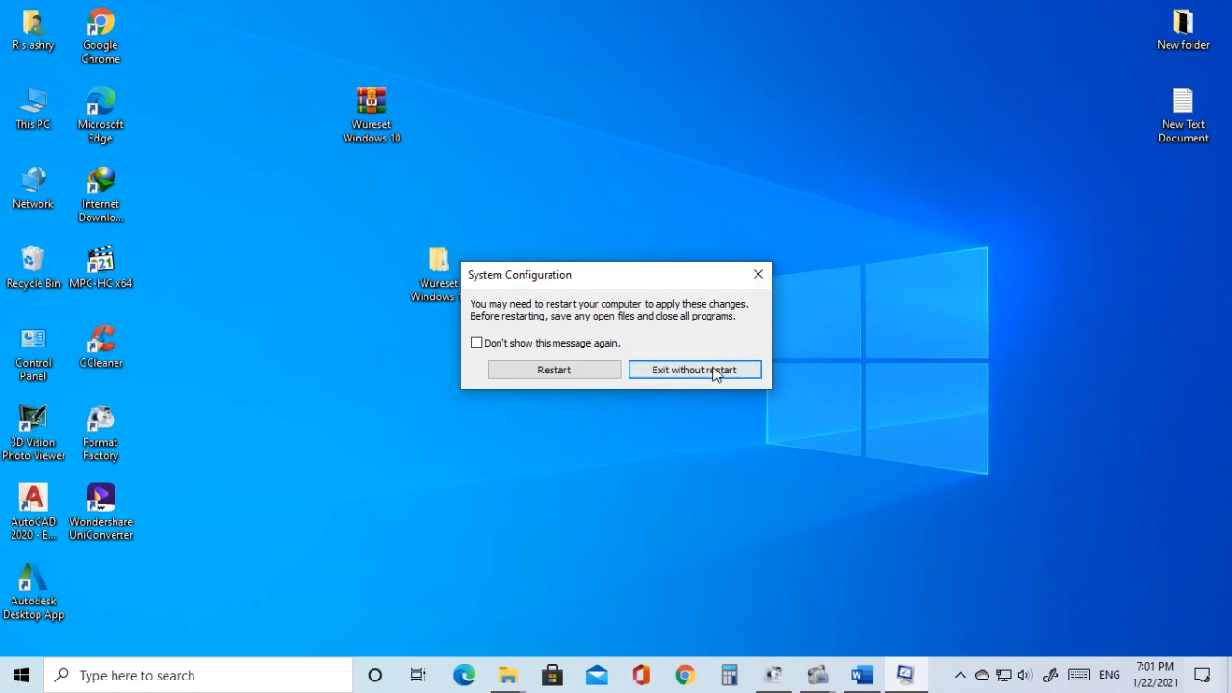
{"action": "left_click", "coordinate": [757, 276]}
{"action": "right_click", "coordinate": [717, 260]}
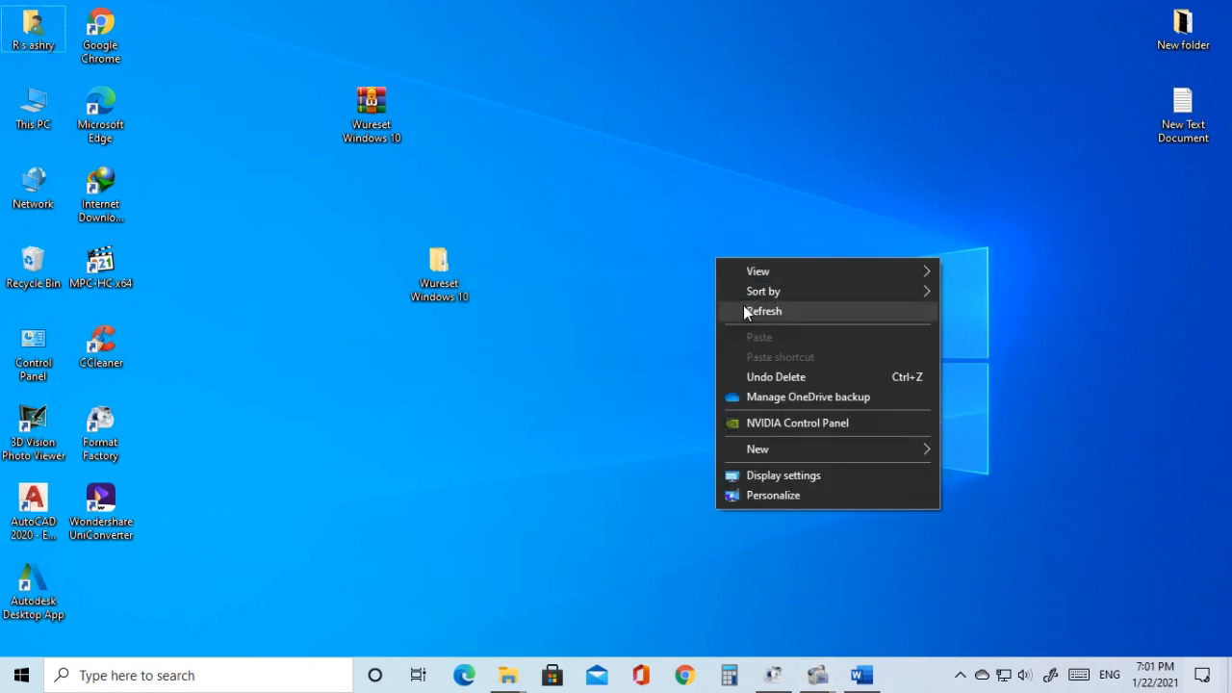
{"action": "left_click", "coordinate": [744, 308]}
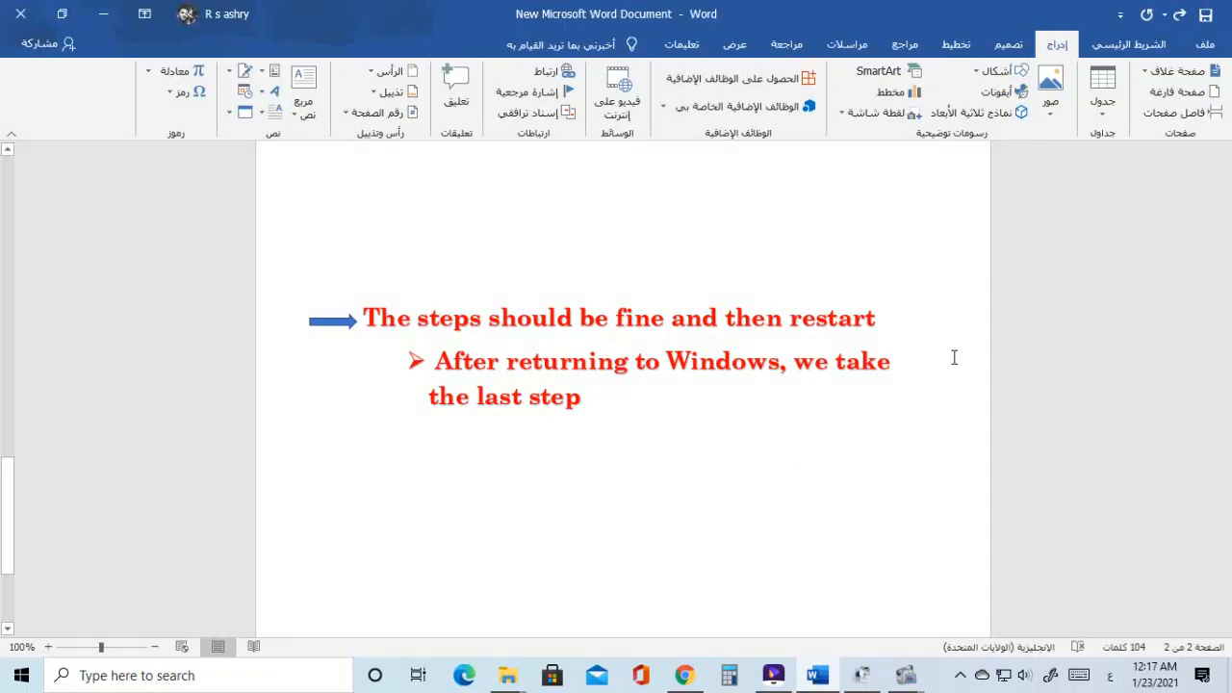
- In the Word document, highlight the note about restarting and taking the last step after returning to Windows
{"action": "left_click_drag", "start_coordinate": [953, 355], "coordinate": [732, 225]}
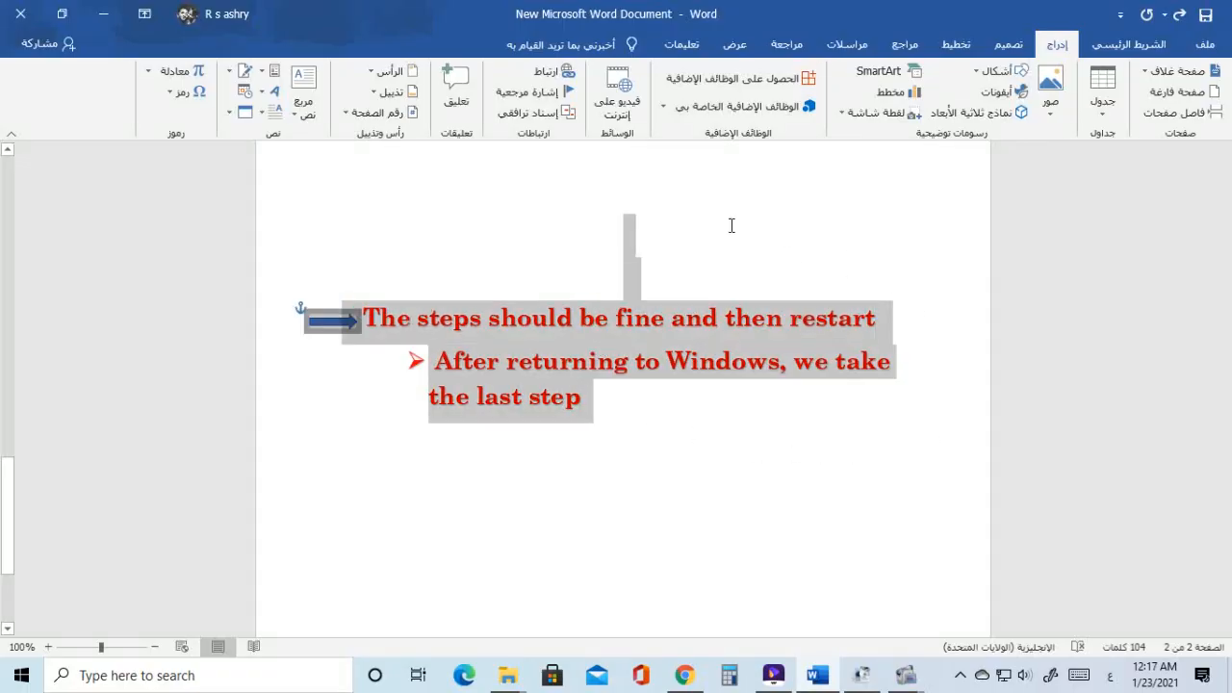
{"action": "left_click", "coordinate": [458, 506]}
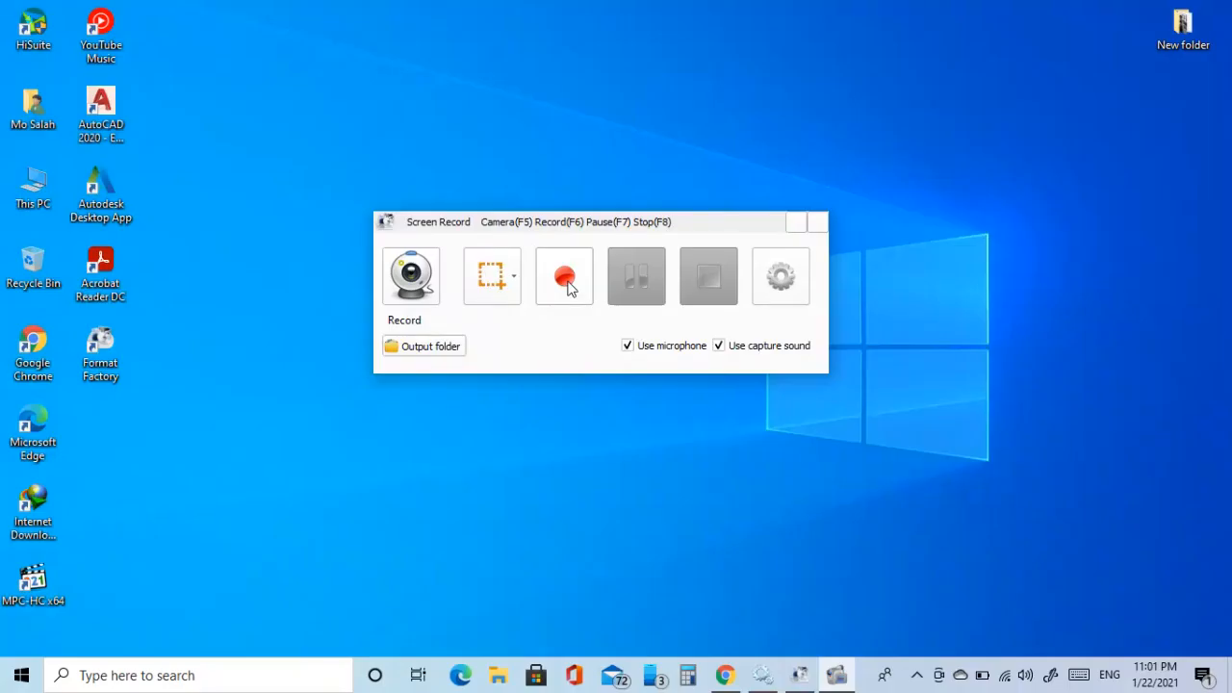
{"action": "left_click", "coordinate": [566, 281]}
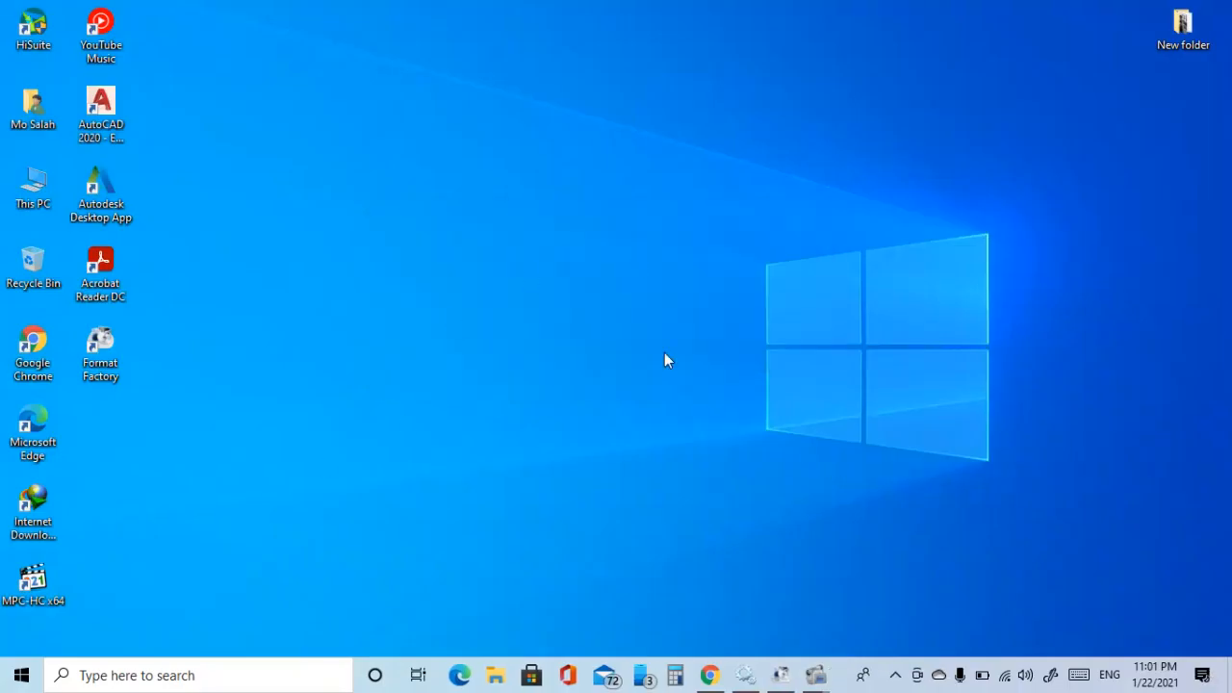
{"action": "right_click", "coordinate": [559, 273]}
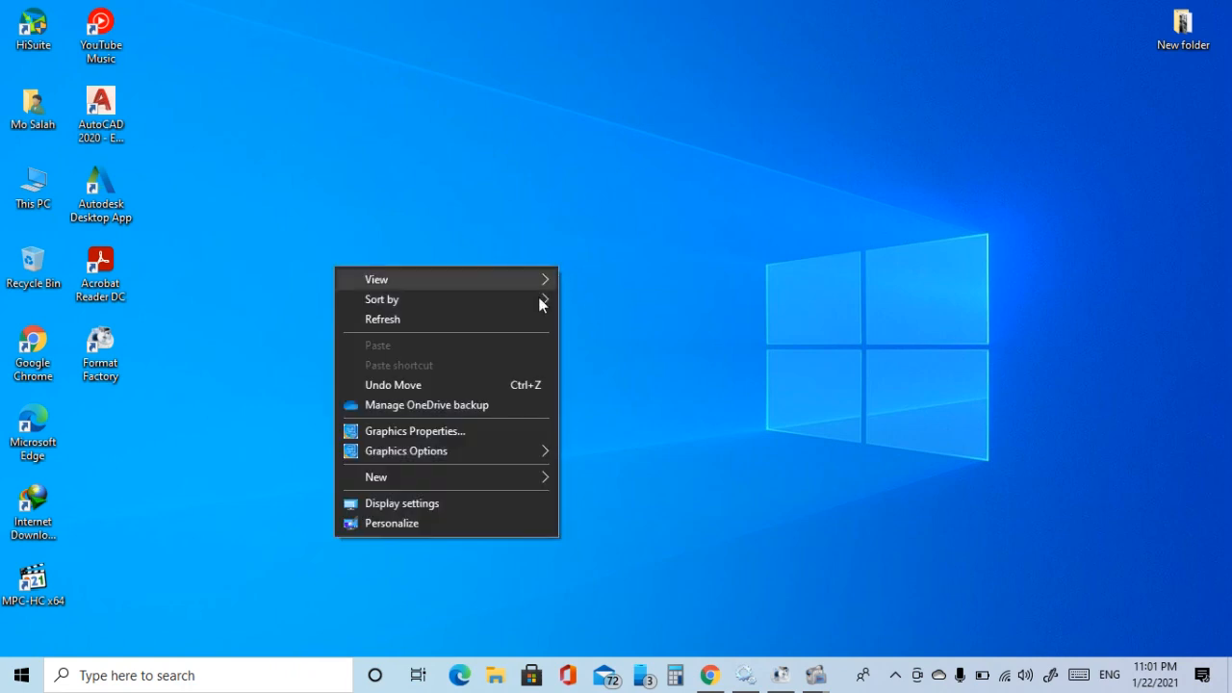
{"action": "left_click", "coordinate": [443, 321]}
- Search Windows for "ser" and open the Services app
{"action": "left_click", "coordinate": [180, 685]}
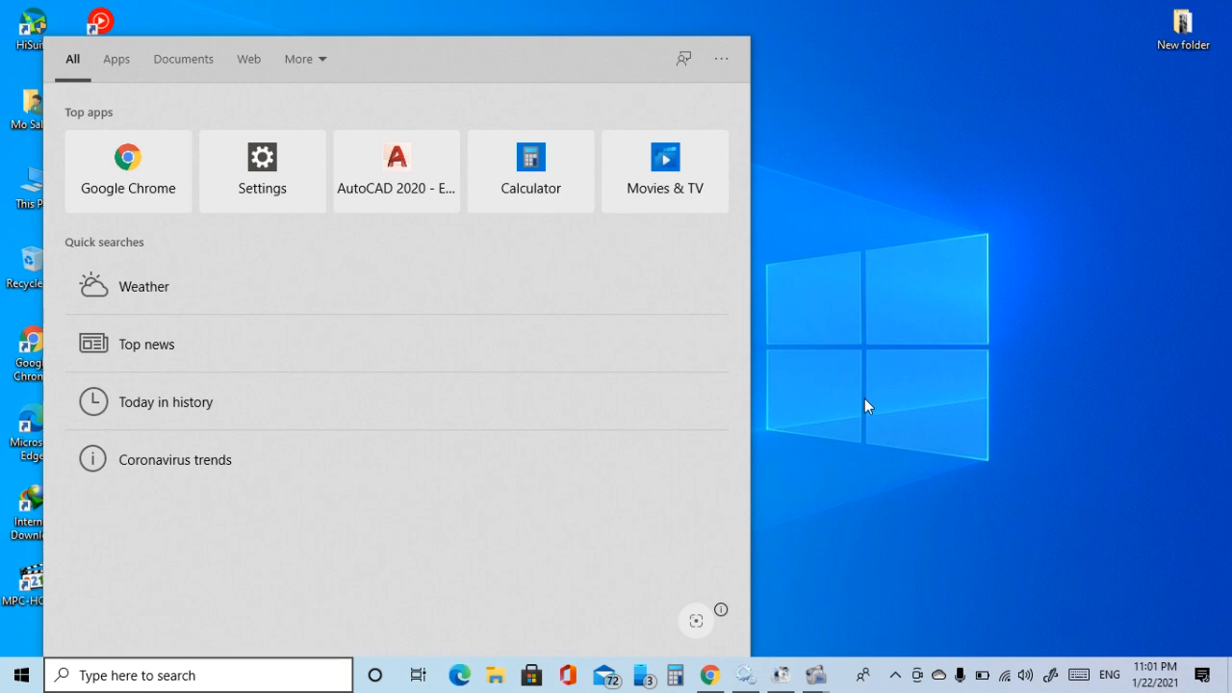
{"action": "type", "text": "ser"}
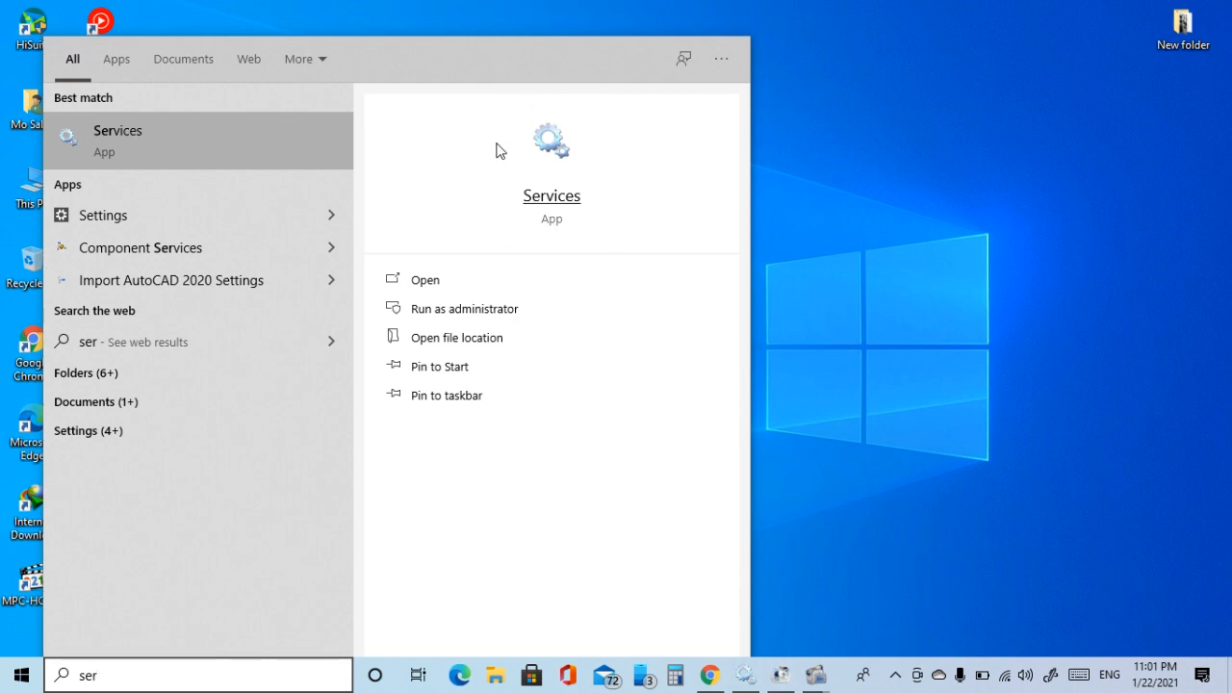
{"action": "left_click", "coordinate": [554, 200]}
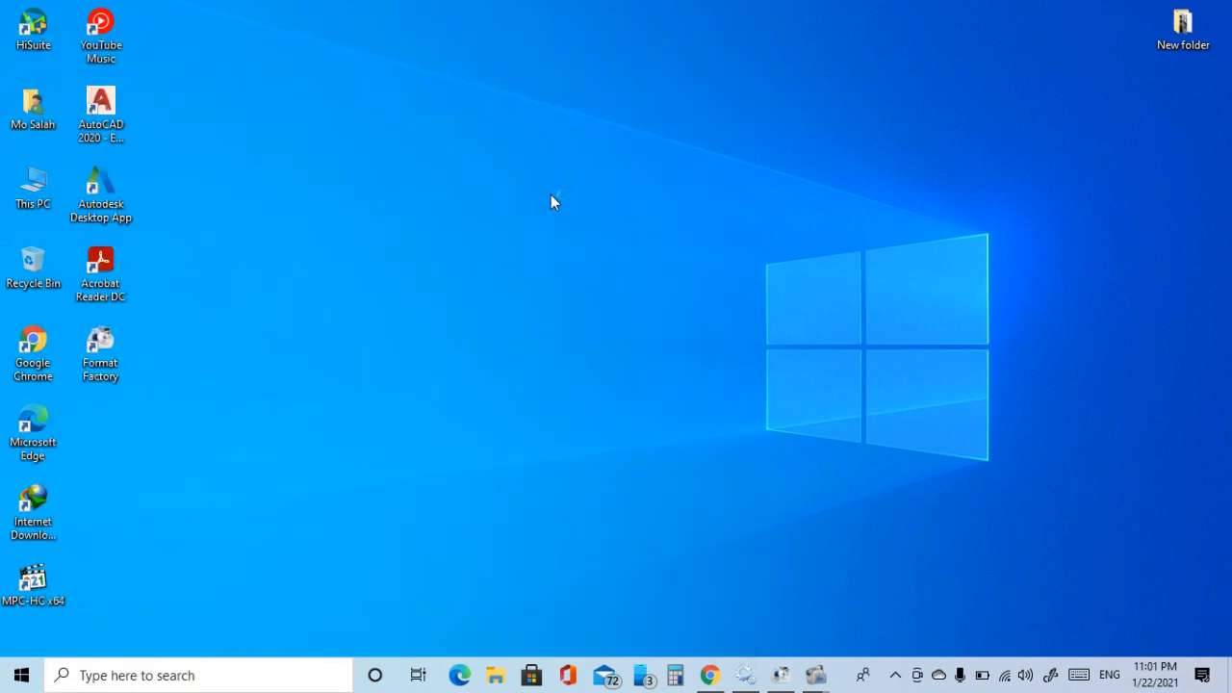
- Locate the Windows Update service in the list and open its properties
{"action": "scroll", "coordinate": [487, 308], "scroll_direction": "down", "scroll_amount": 11}
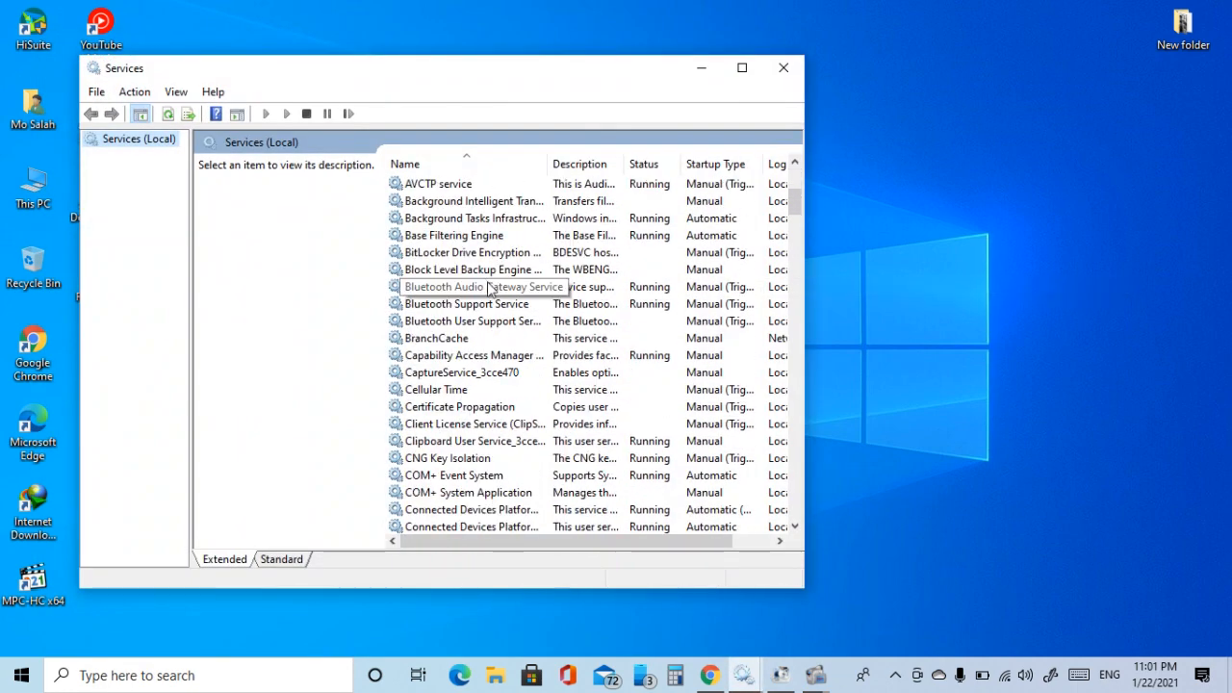
{"action": "scroll", "coordinate": [486, 308], "scroll_direction": "down", "scroll_amount": 8}
{"action": "scroll", "coordinate": [486, 313], "scroll_direction": "up", "scroll_amount": 5}
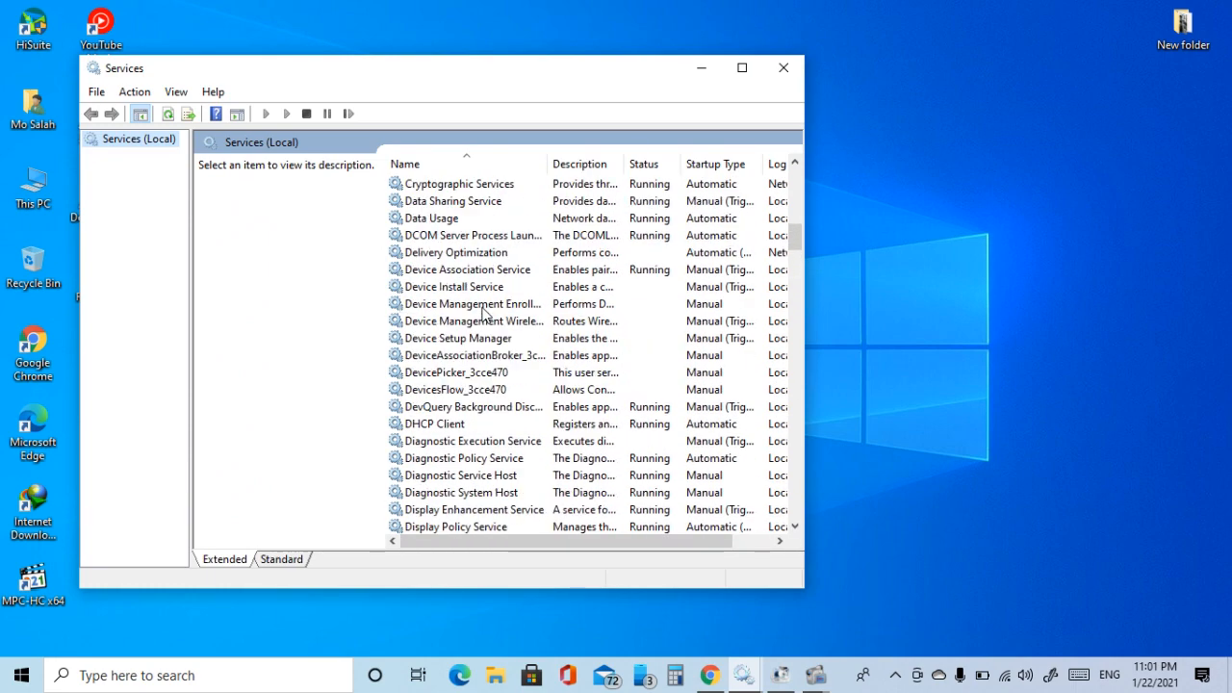
{"action": "scroll", "coordinate": [486, 318], "scroll_direction": "down", "scroll_amount": 6}
{"action": "scroll", "coordinate": [484, 321], "scroll_direction": "down", "scroll_amount": 15}
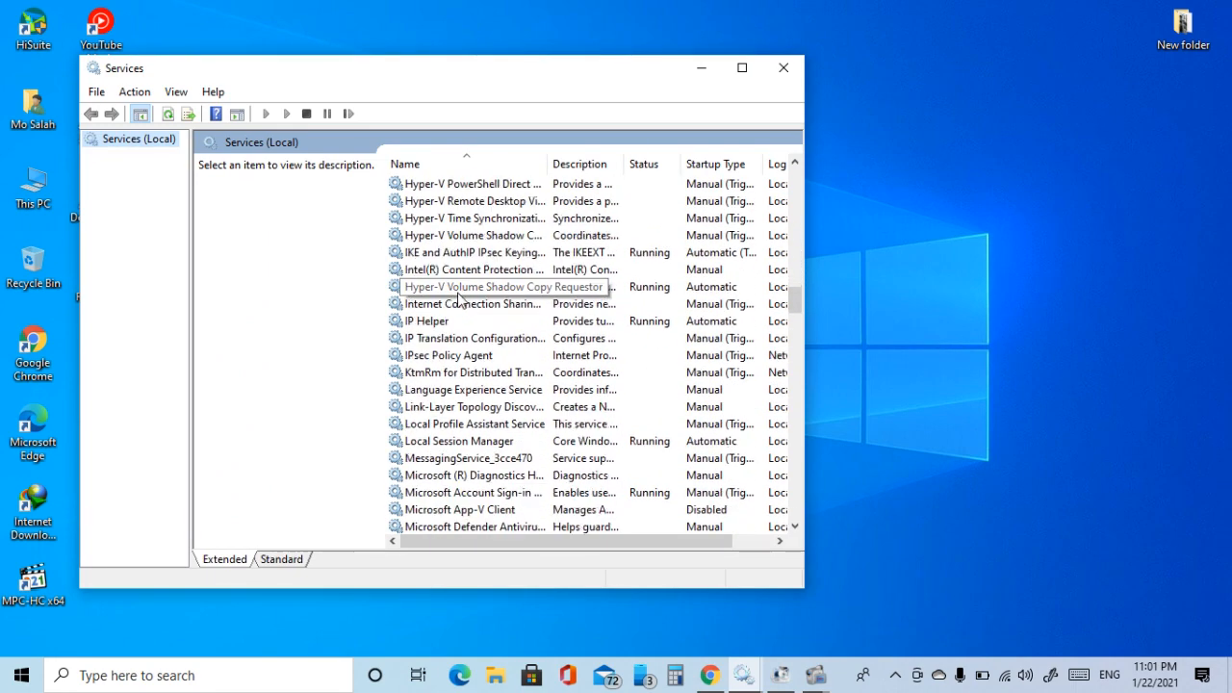
{"action": "scroll", "coordinate": [459, 302], "scroll_direction": "down", "scroll_amount": 13}
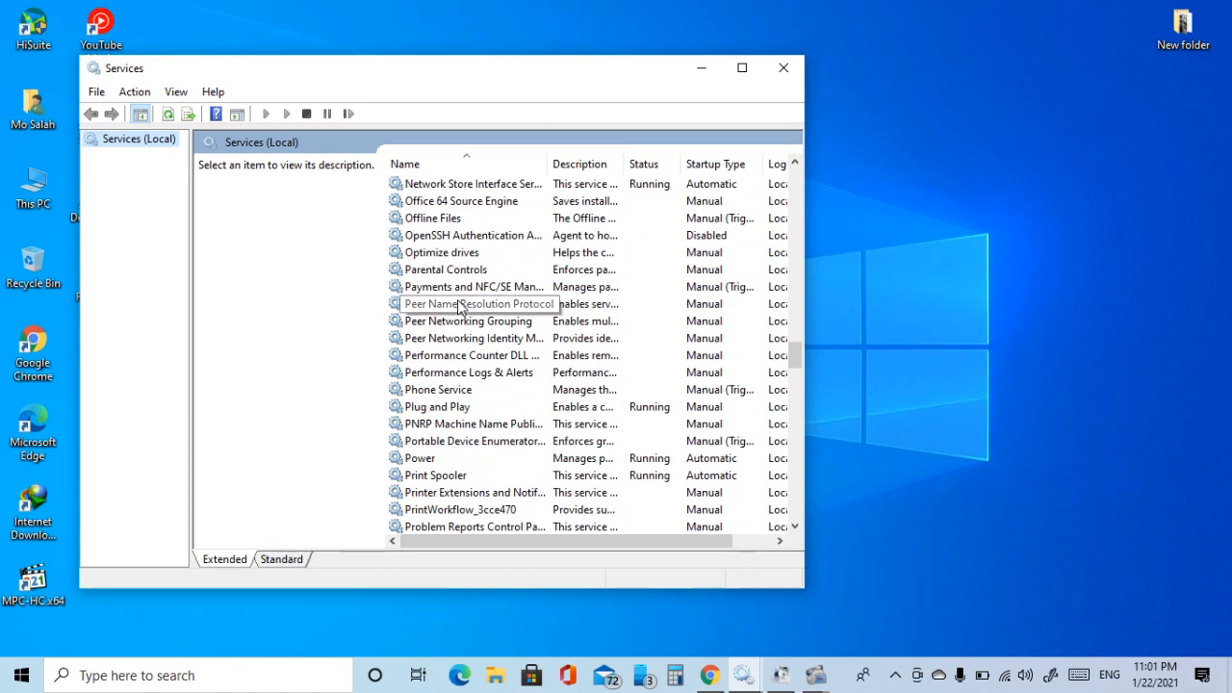
{"action": "scroll", "coordinate": [459, 313], "scroll_direction": "down", "scroll_amount": 14}
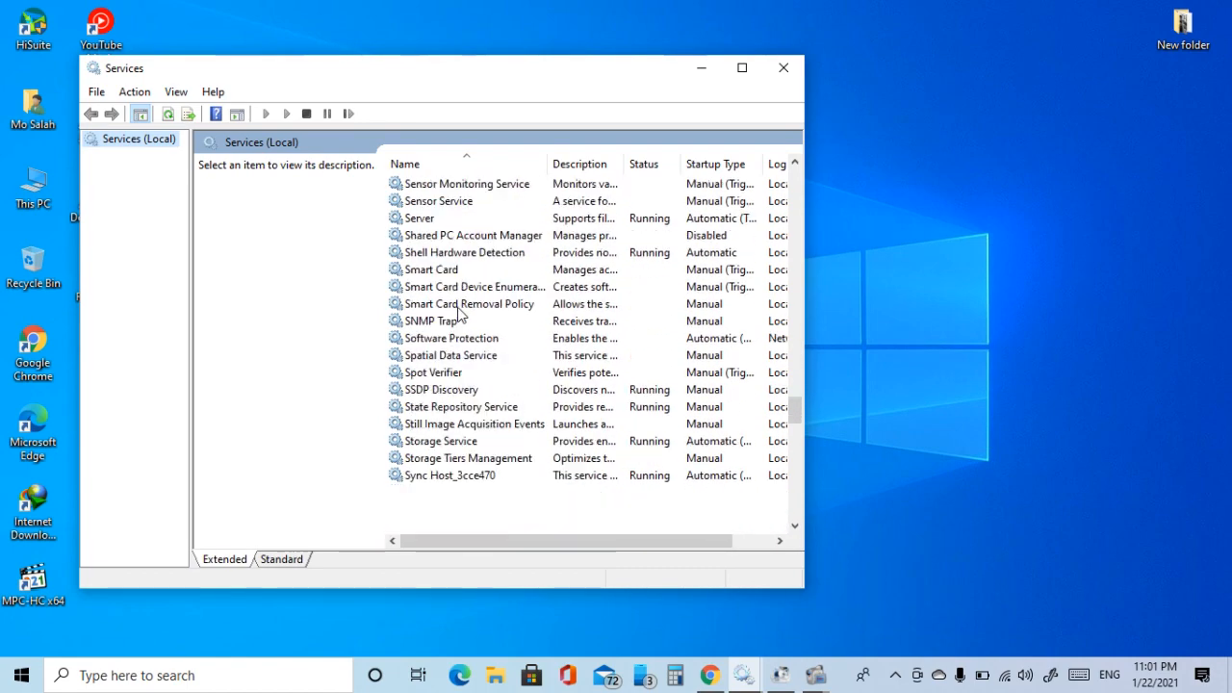
{"action": "scroll", "coordinate": [460, 321], "scroll_direction": "down", "scroll_amount": 14}
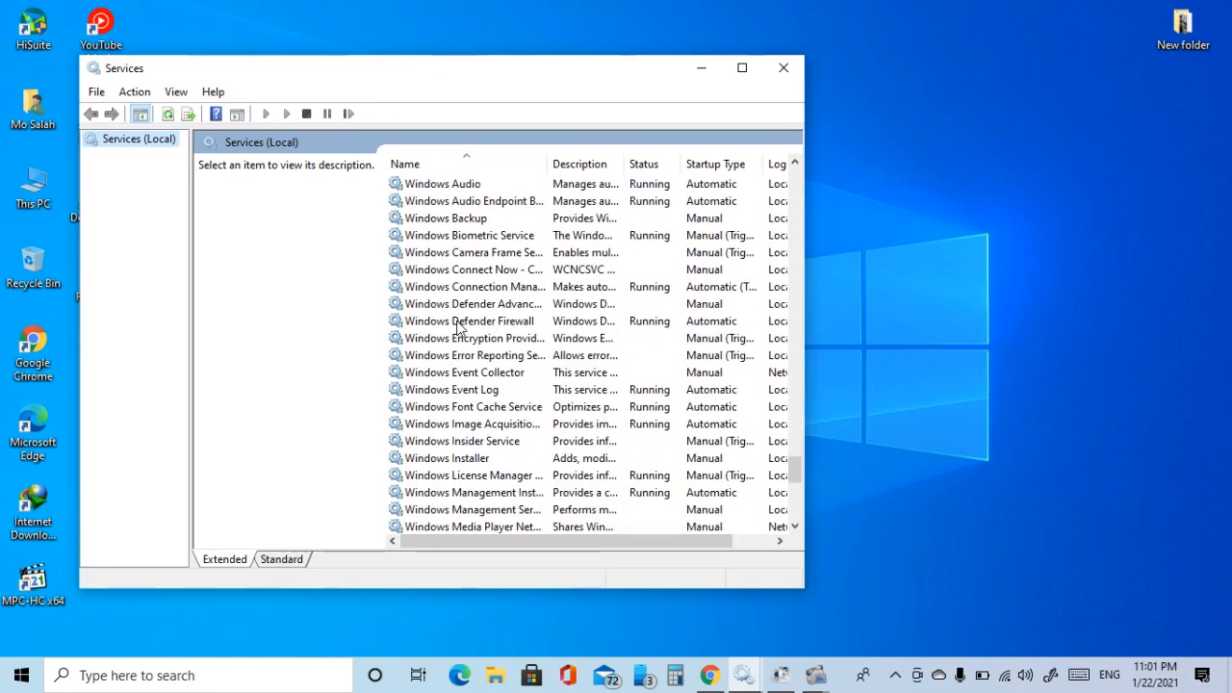
{"action": "scroll", "coordinate": [459, 327], "scroll_direction": "down", "scroll_amount": 6}
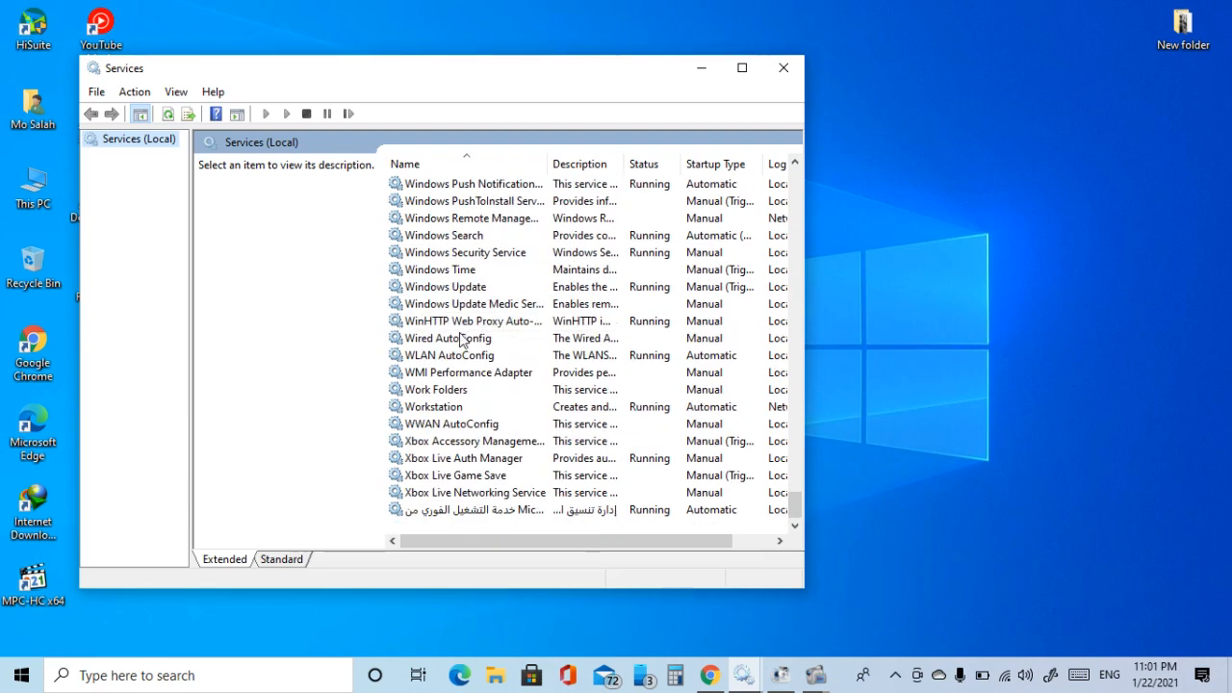
{"action": "scroll", "coordinate": [452, 365], "scroll_direction": "up", "scroll_amount": 2}
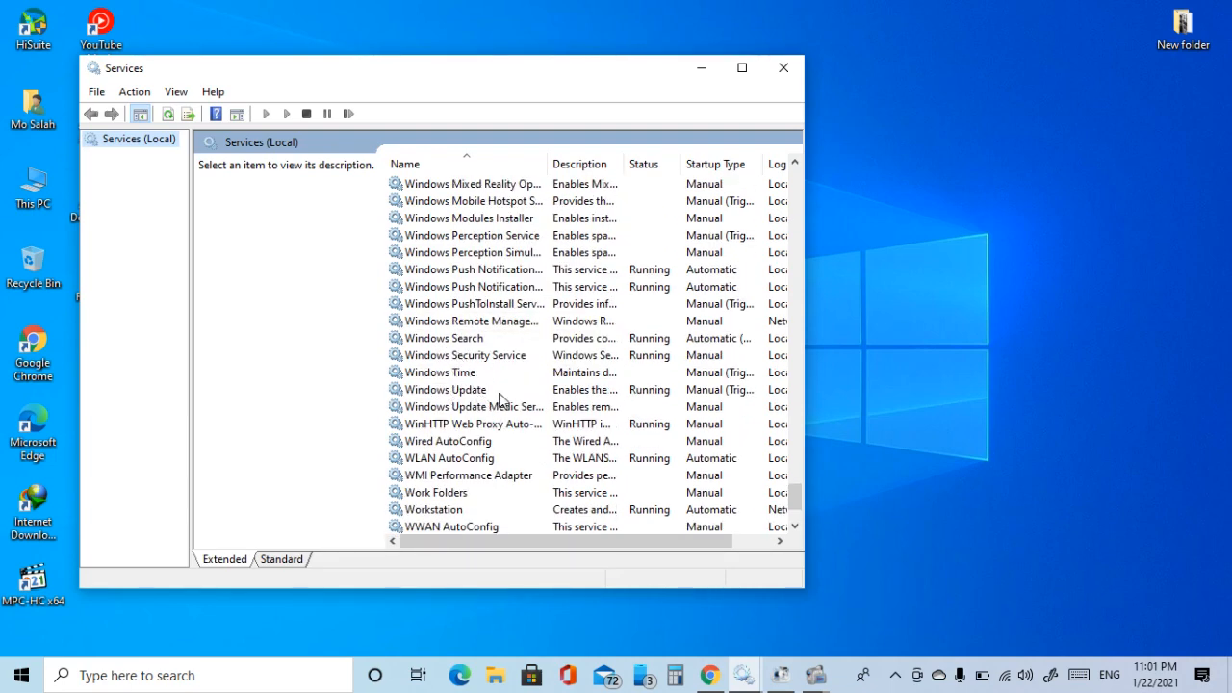
{"action": "left_click", "coordinate": [430, 392]}
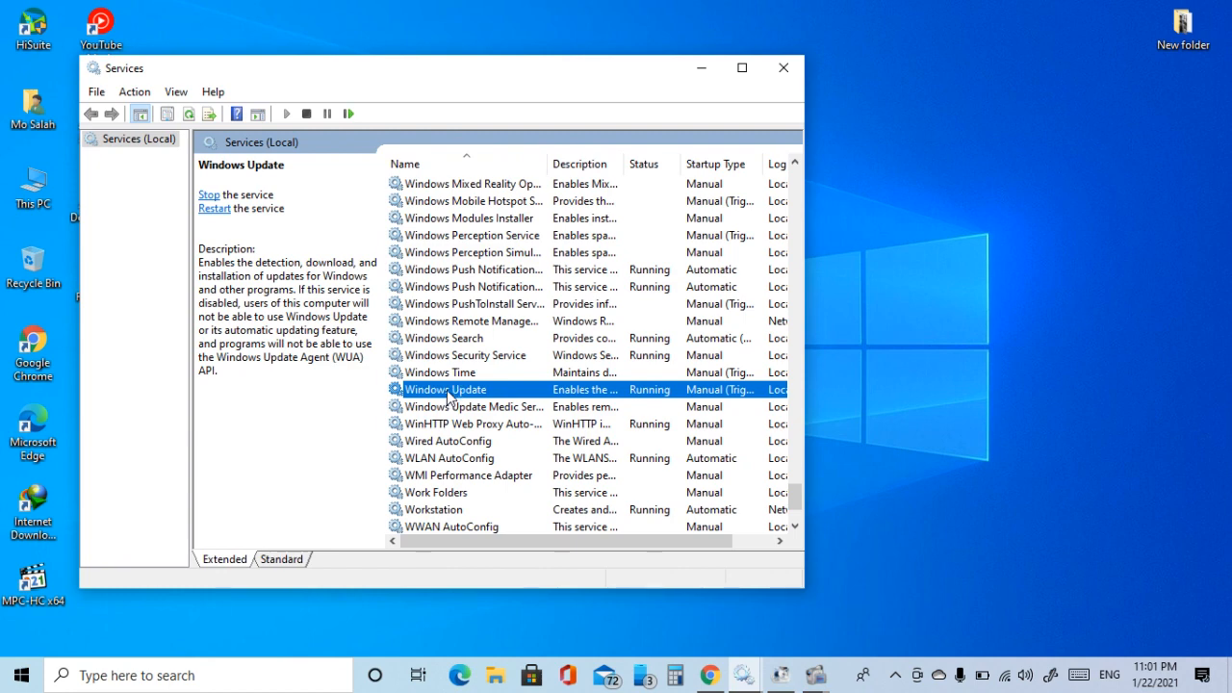
{"action": "right_click", "coordinate": [447, 389]}
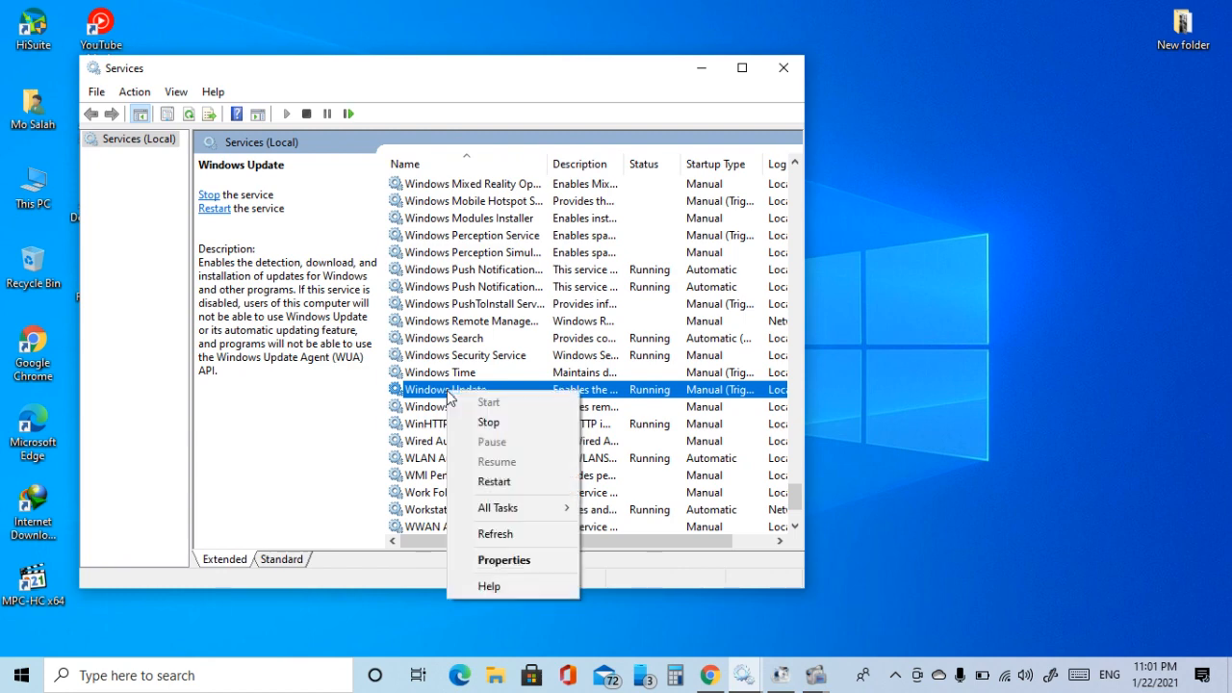
{"action": "left_click", "coordinate": [505, 562]}
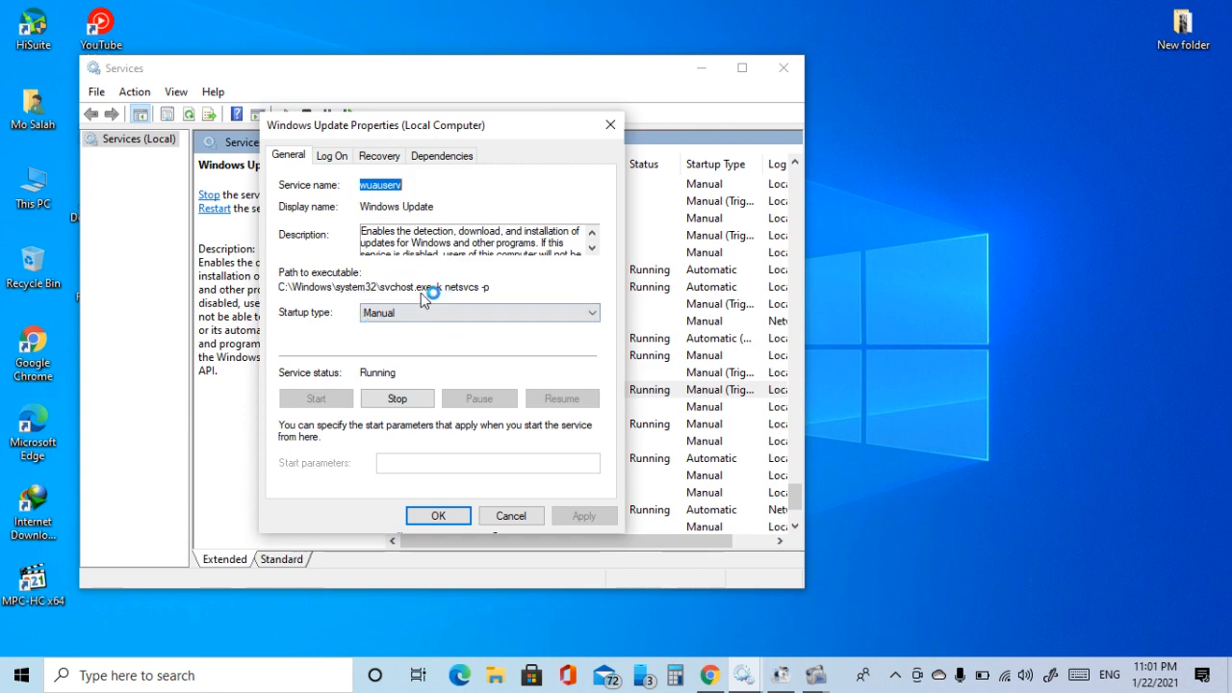
- Set the Windows Update service's startup type to Automatic, apply and confirm the change, and close Services
{"action": "left_click", "coordinate": [423, 312]}
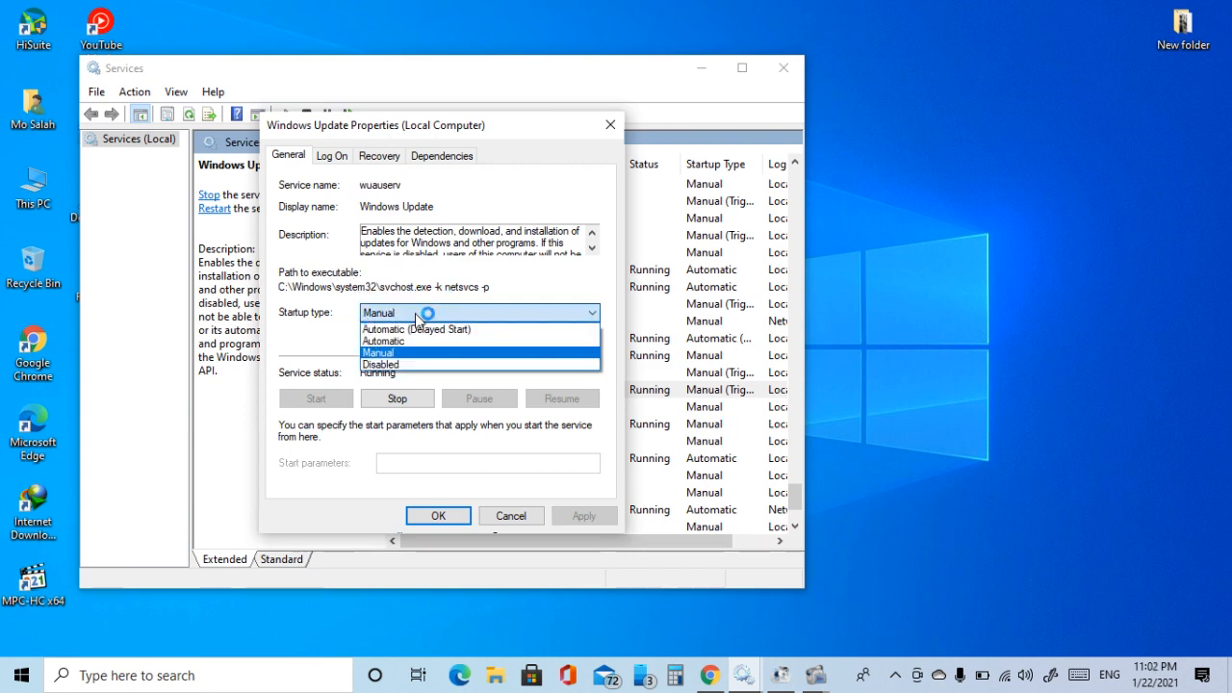
{"action": "left_click", "coordinate": [393, 342]}
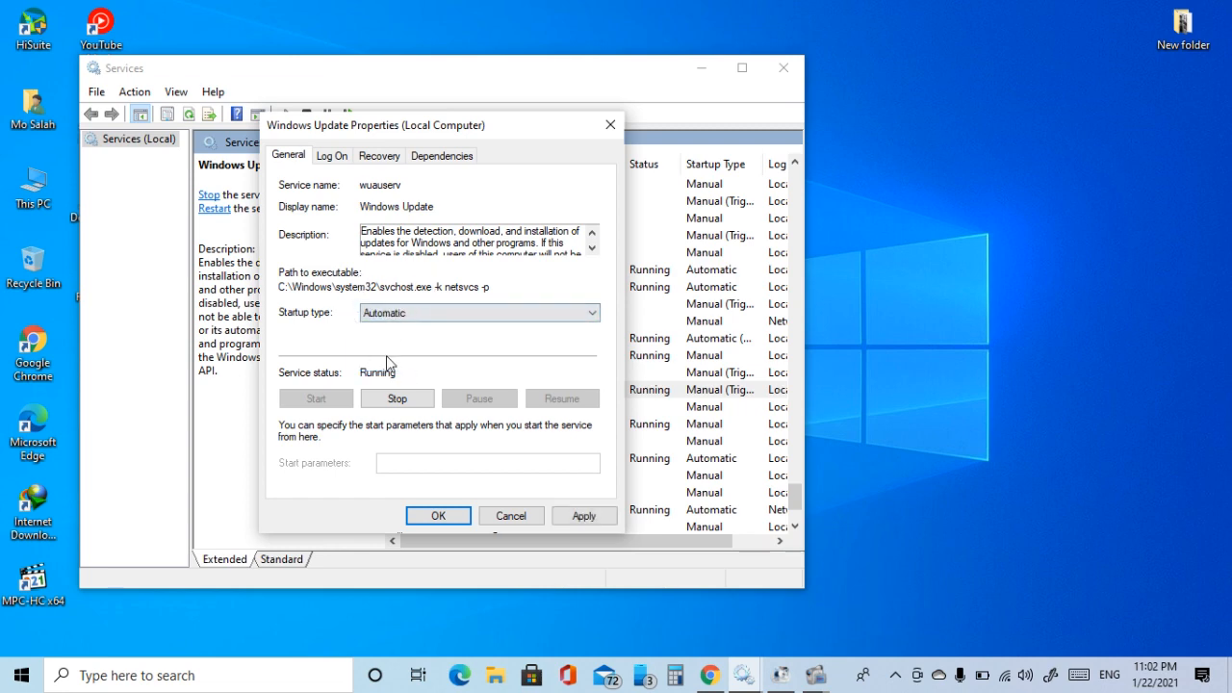
{"action": "left_click", "coordinate": [581, 517]}
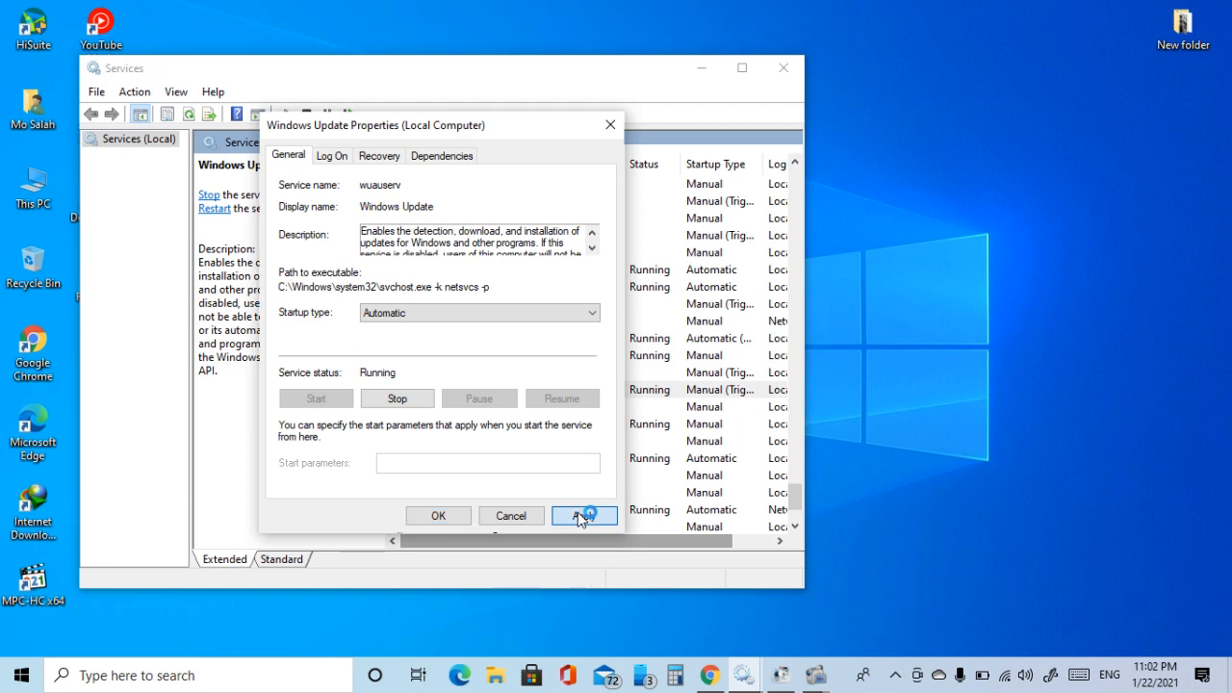
{"action": "left_click", "coordinate": [440, 518]}
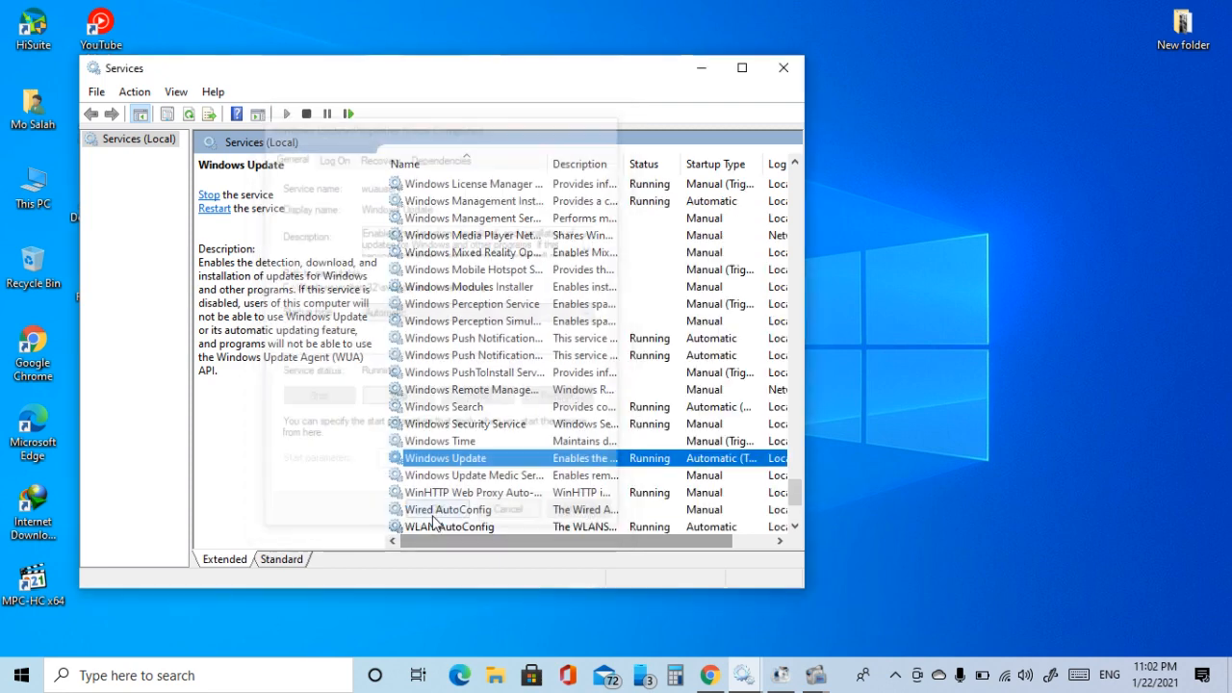
{"action": "left_click", "coordinate": [782, 63]}
{"action": "right_click", "coordinate": [519, 205]}
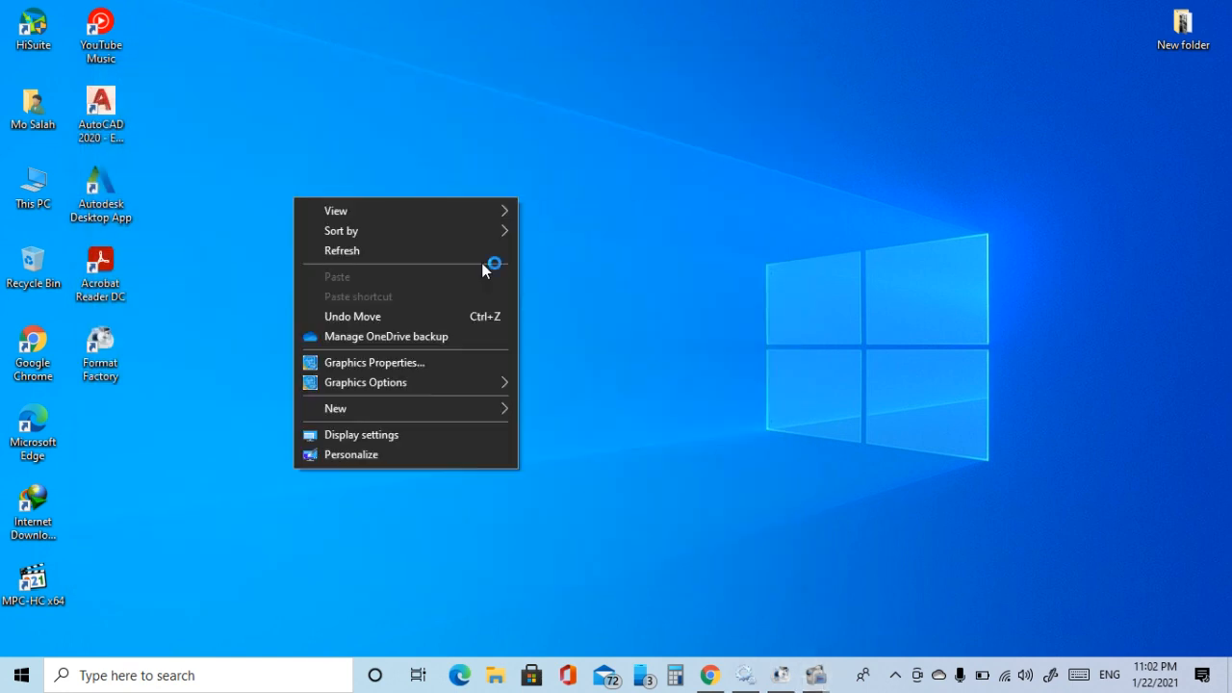
{"action": "left_click", "coordinate": [448, 251]}
{"action": "right_click", "coordinate": [584, 188]}
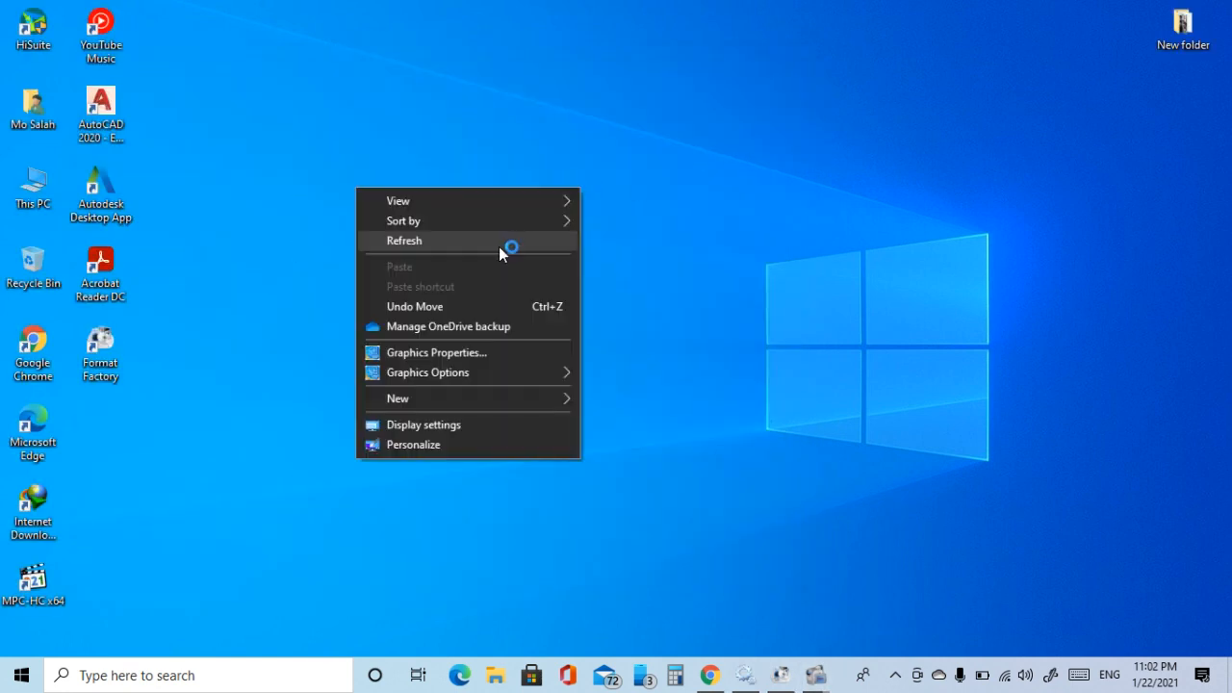
{"action": "left_click", "coordinate": [498, 247]}
{"action": "right_click", "coordinate": [503, 208]}
{"action": "left_click", "coordinate": [436, 269]}
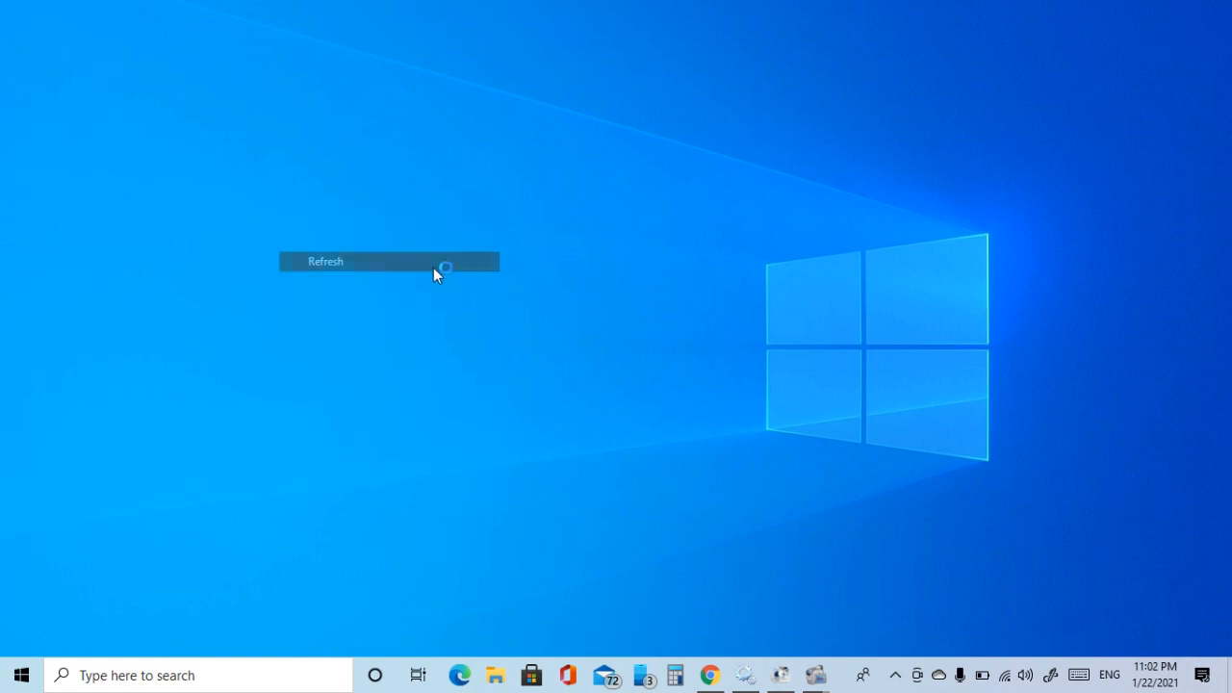
{"action": "right_click", "coordinate": [459, 210]}
{"action": "left_click", "coordinate": [392, 260]}
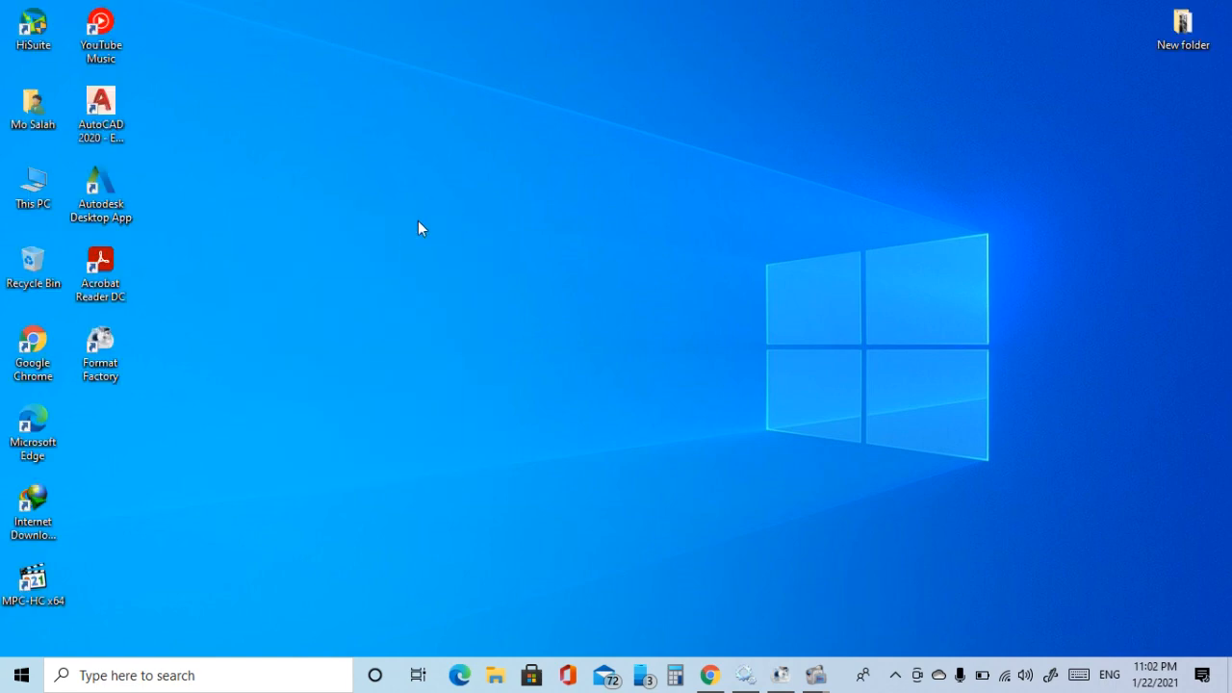
{"action": "right_click", "coordinate": [431, 194]}
{"action": "left_click", "coordinate": [366, 248]}
{"action": "right_click", "coordinate": [498, 169]}
{"action": "left_click", "coordinate": [441, 225]}
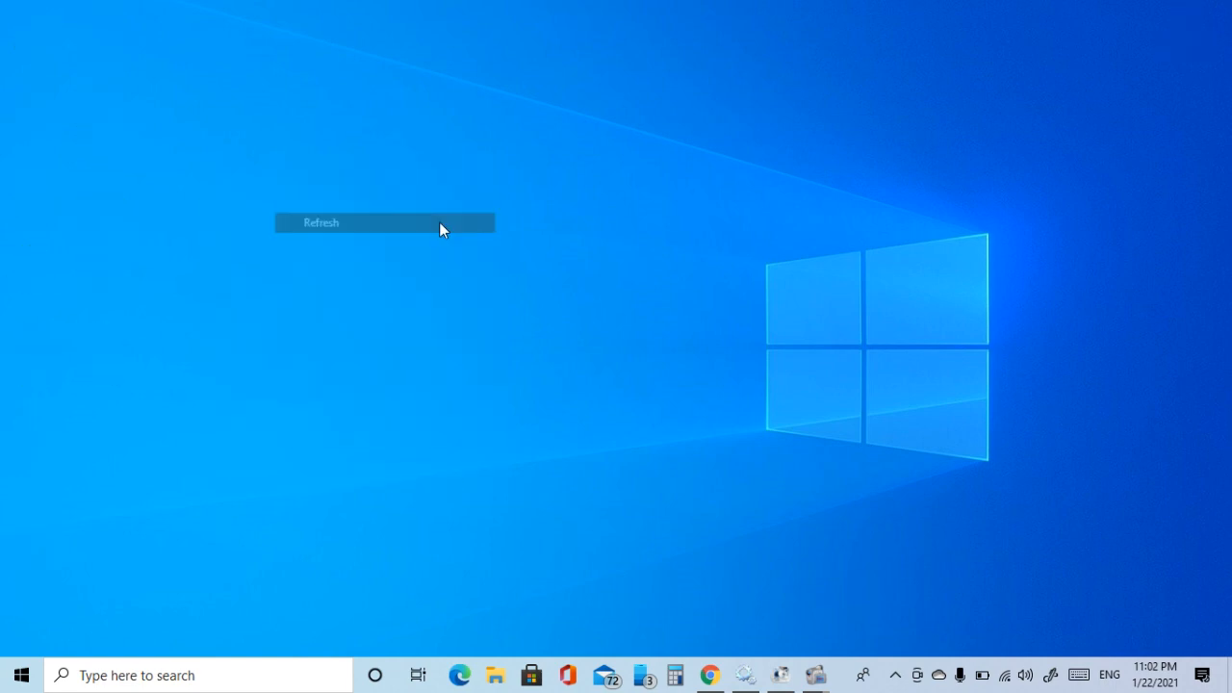
{"action": "right_click", "coordinate": [260, 179]}
{"action": "left_click", "coordinate": [414, 233]}
{"action": "right_click", "coordinate": [457, 194]}
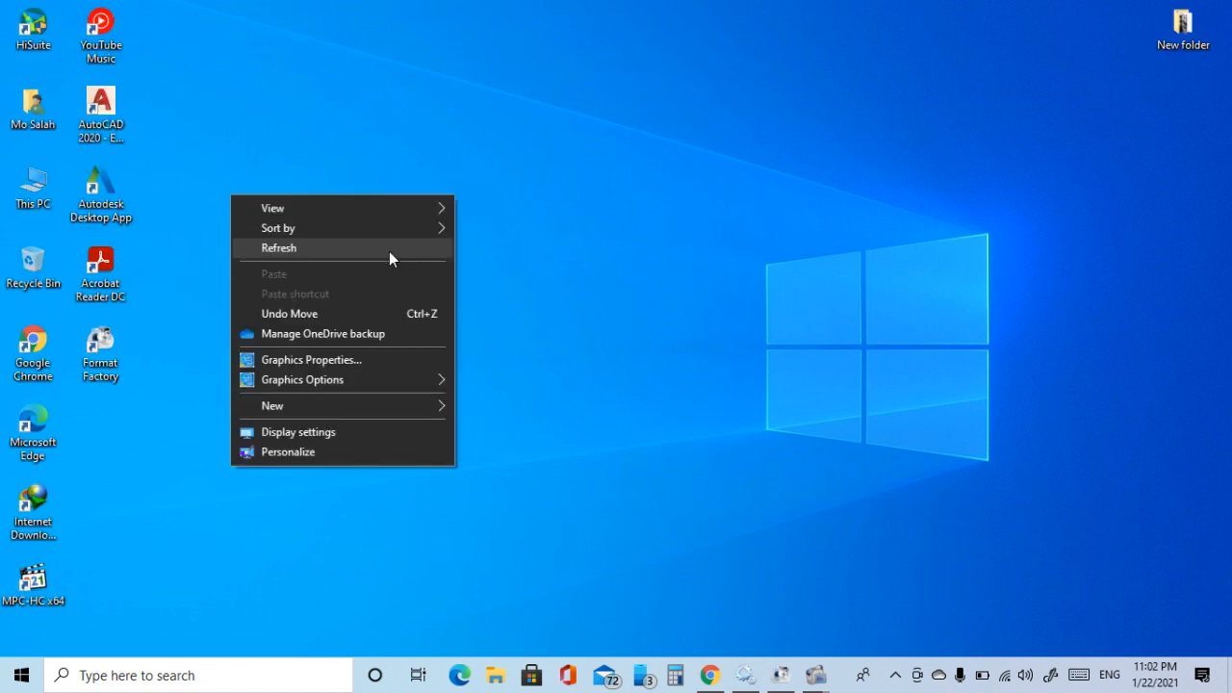
{"action": "left_click", "coordinate": [389, 251]}
{"action": "right_click", "coordinate": [416, 237]}
{"action": "left_click", "coordinate": [338, 292]}
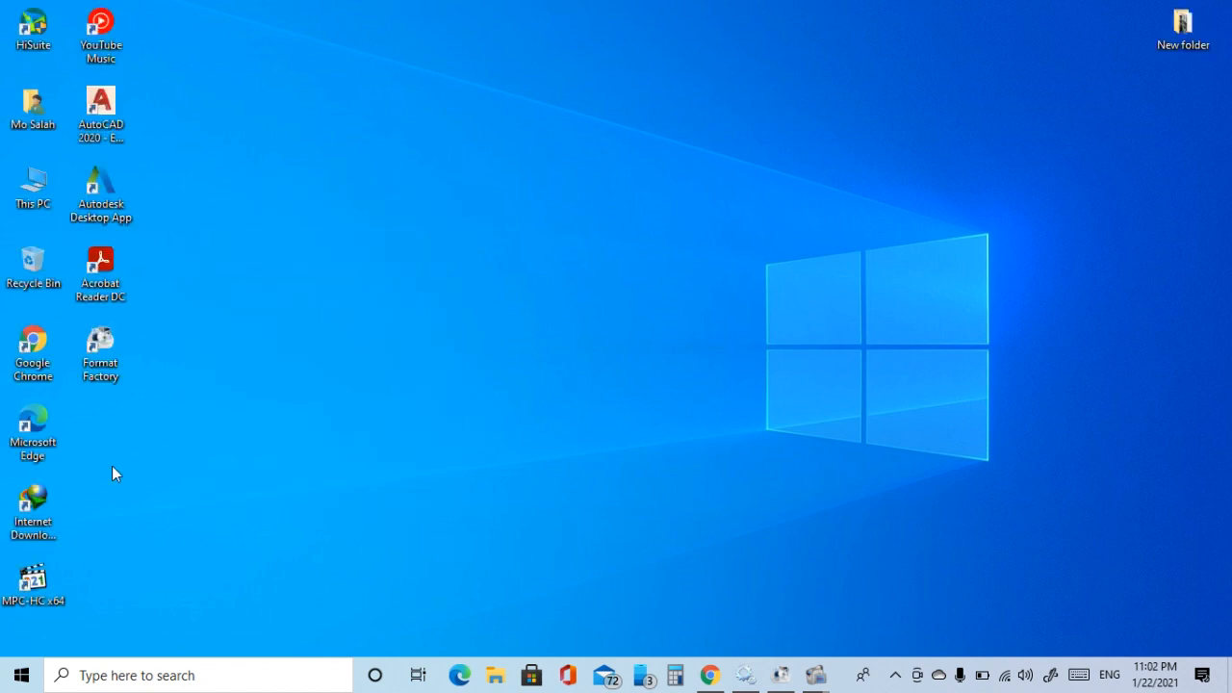
- Open the Windows Update page in Settings, maximize it, check for updates, and close Settings once the check finishes
{"action": "left_click", "coordinate": [21, 675]}
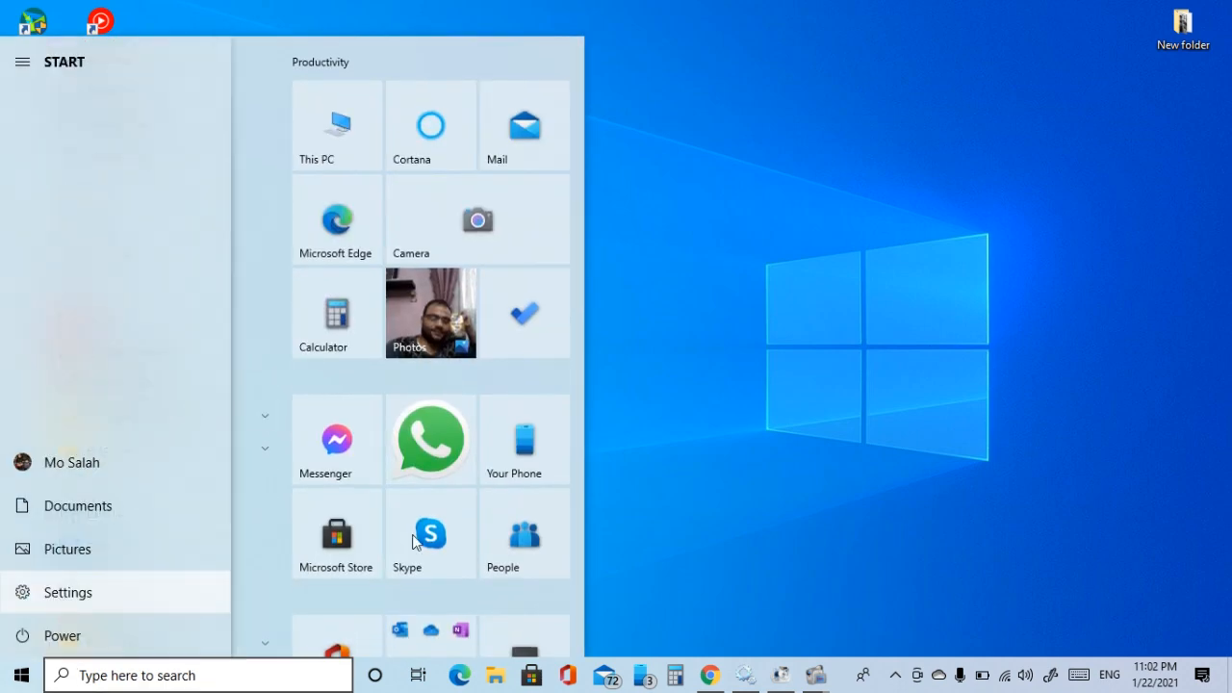
{"action": "left_click", "coordinate": [23, 595]}
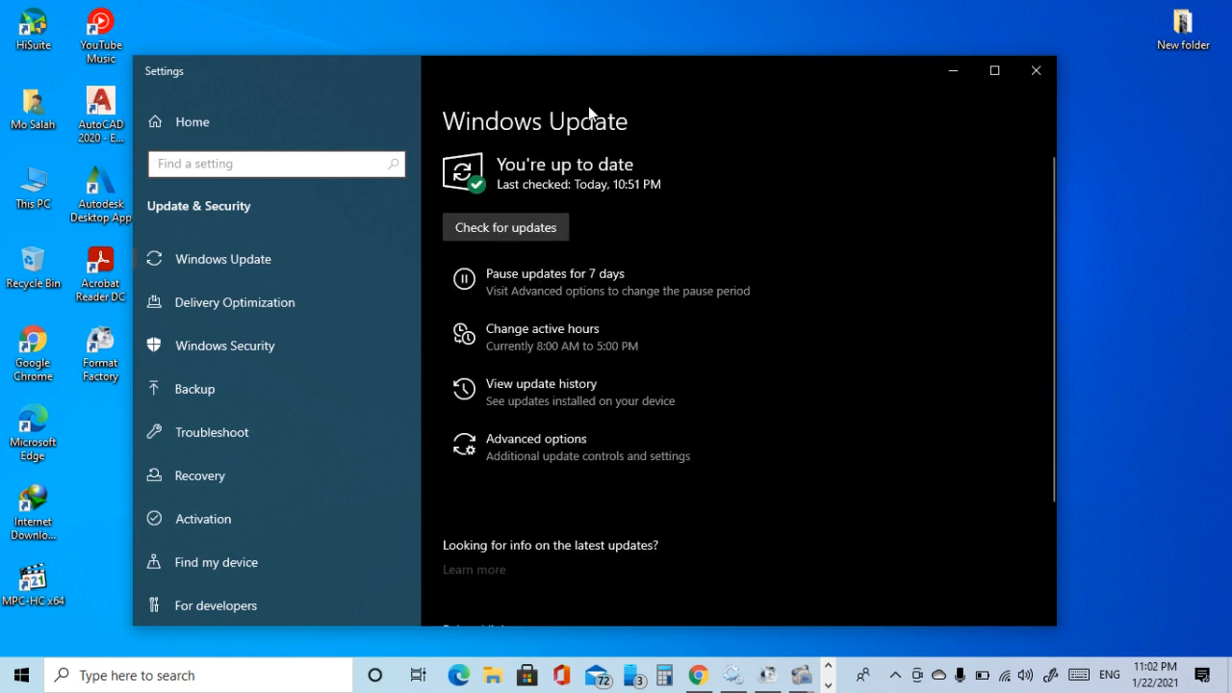
{"action": "left_click", "coordinate": [996, 73]}
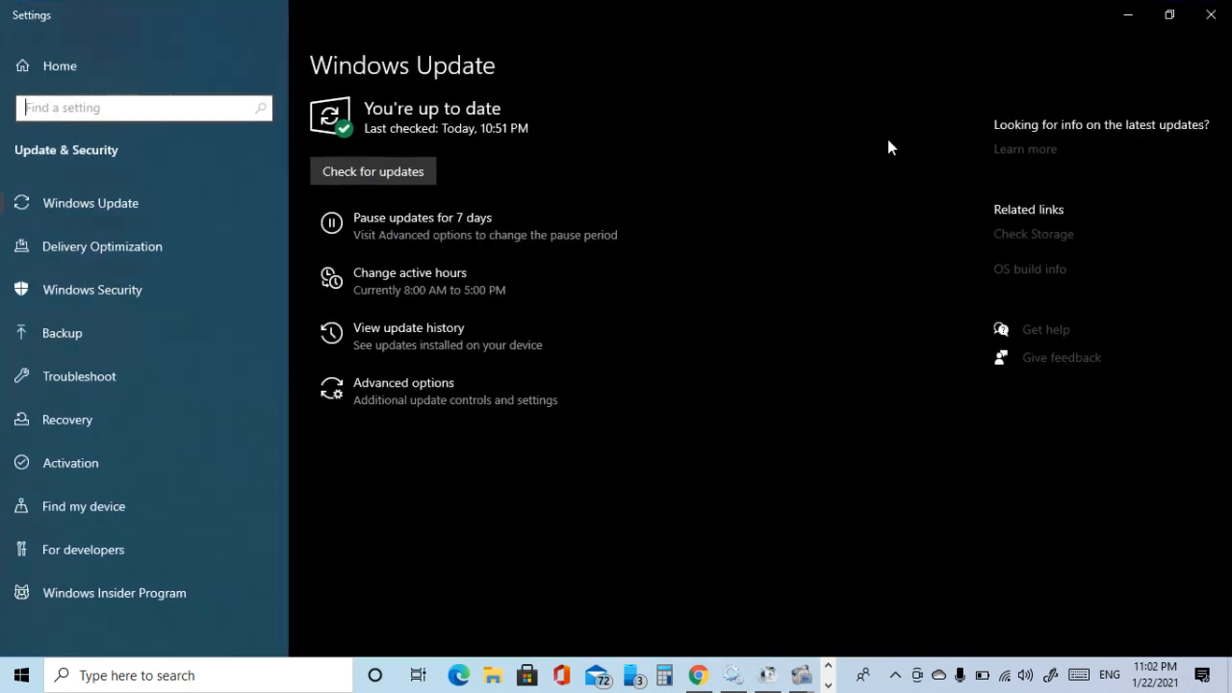
{"action": "left_click", "coordinate": [369, 171]}
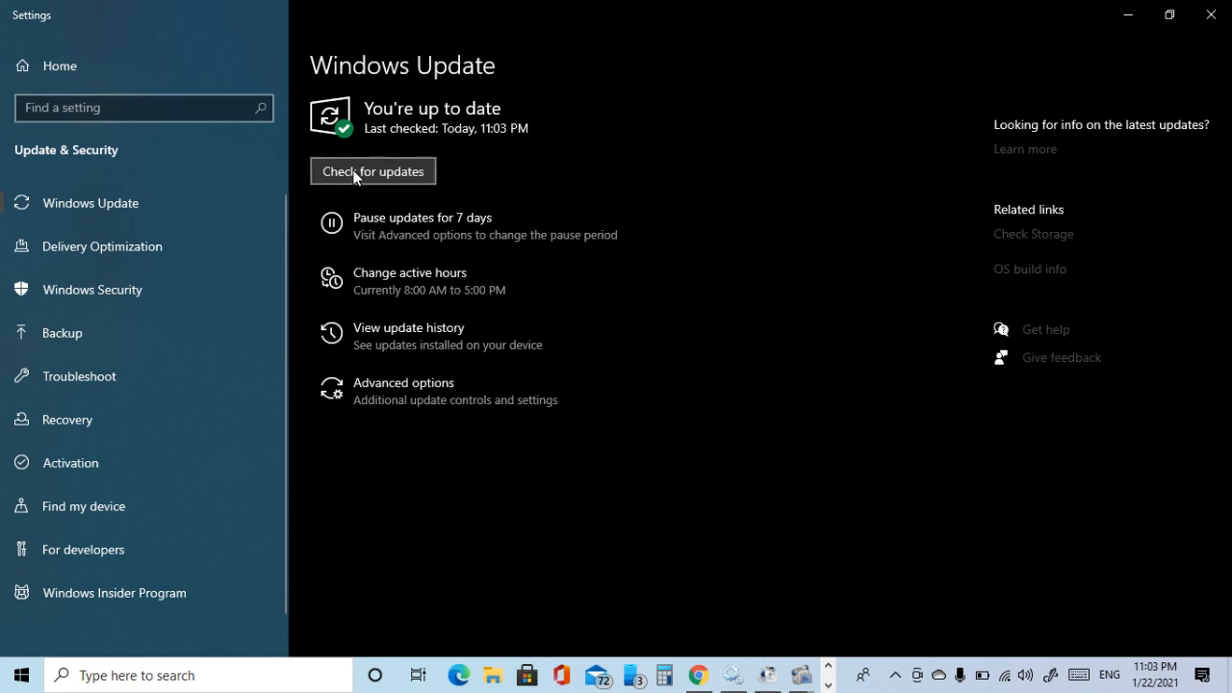
{"action": "left_click", "coordinate": [1218, 12]}
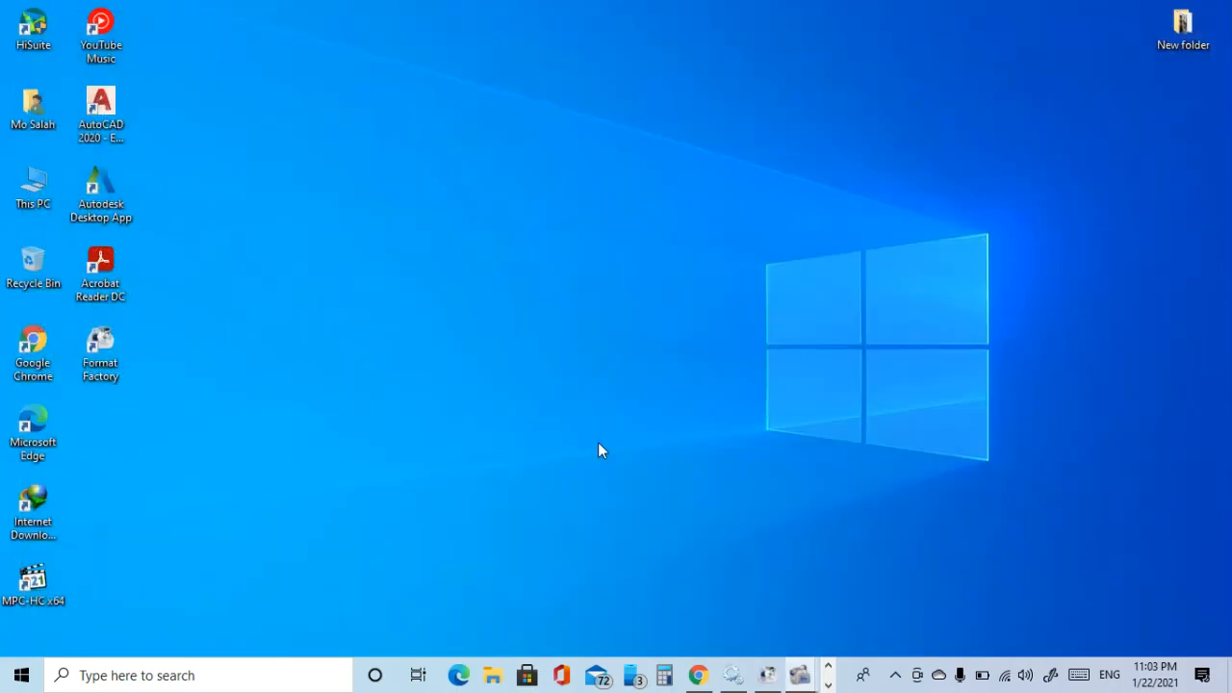
- In Microsoft Store, open Downloads and updates, get the available app updates, and minimize the Store while they download
{"action": "left_click", "coordinate": [532, 674]}
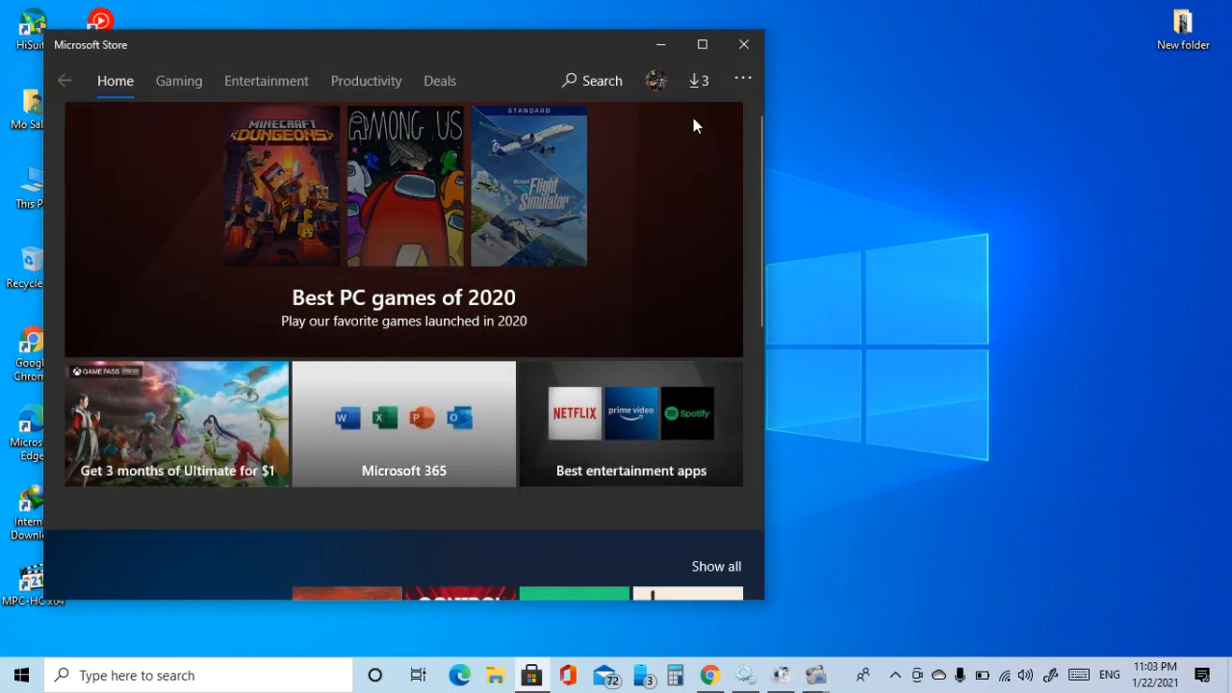
{"action": "left_click", "coordinate": [701, 45]}
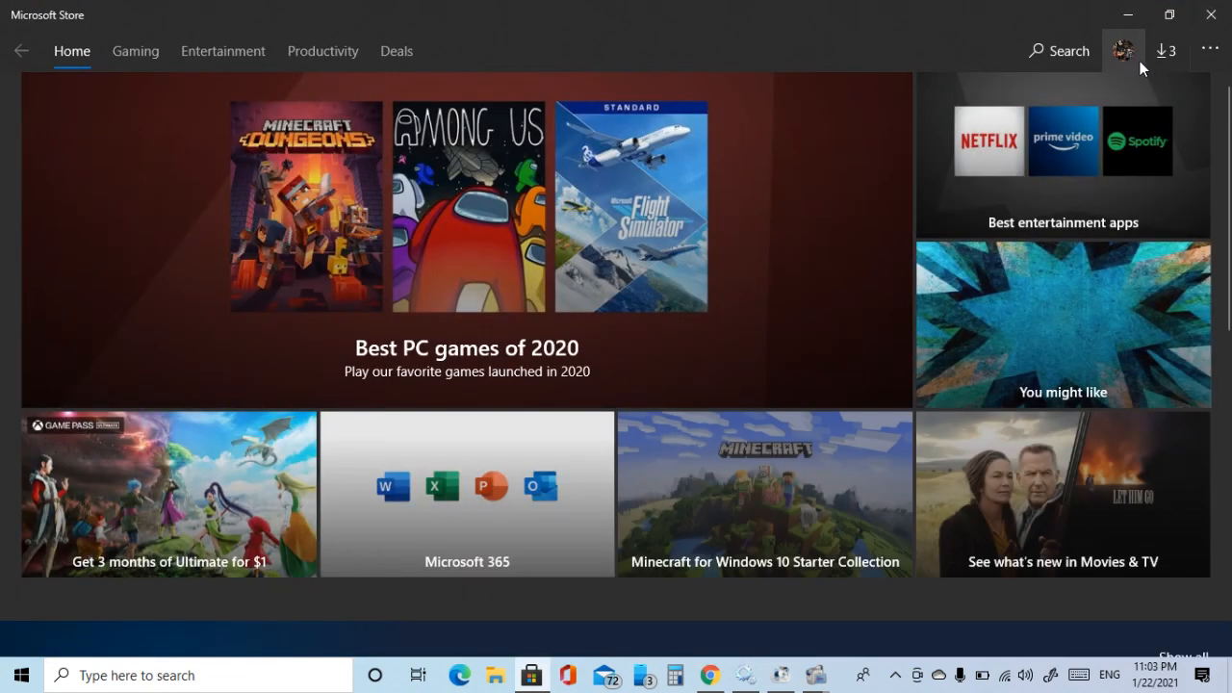
{"action": "left_click", "coordinate": [1165, 53]}
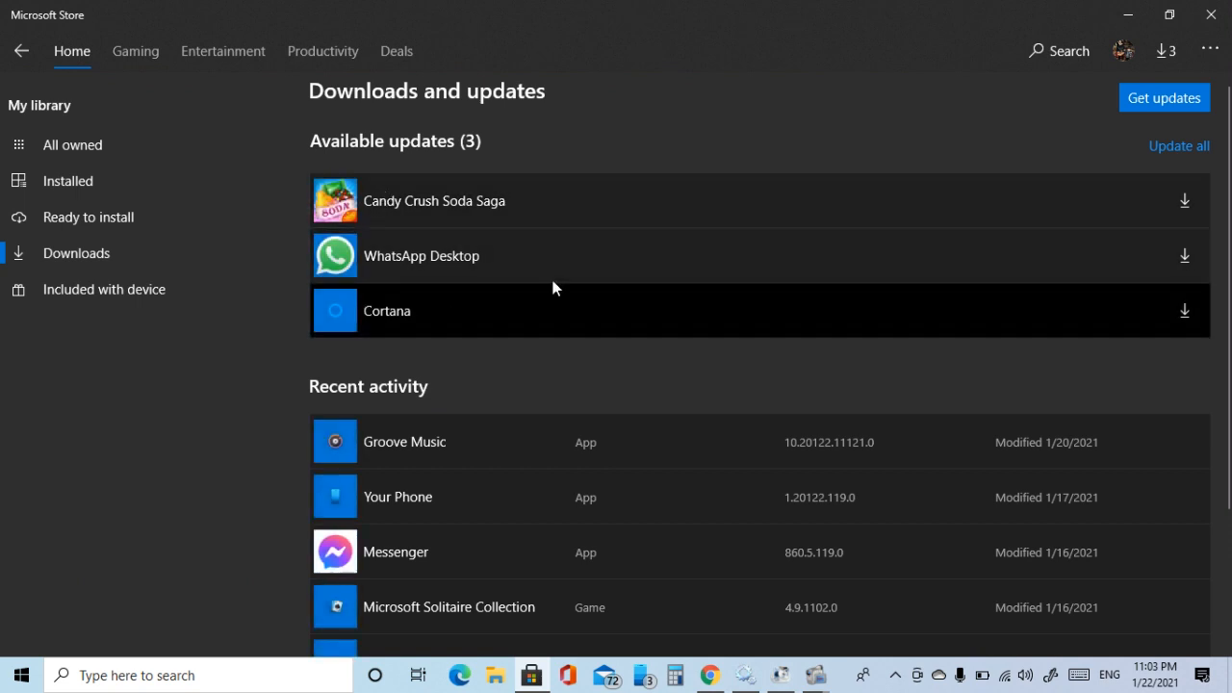
{"action": "left_click", "coordinate": [1159, 99]}
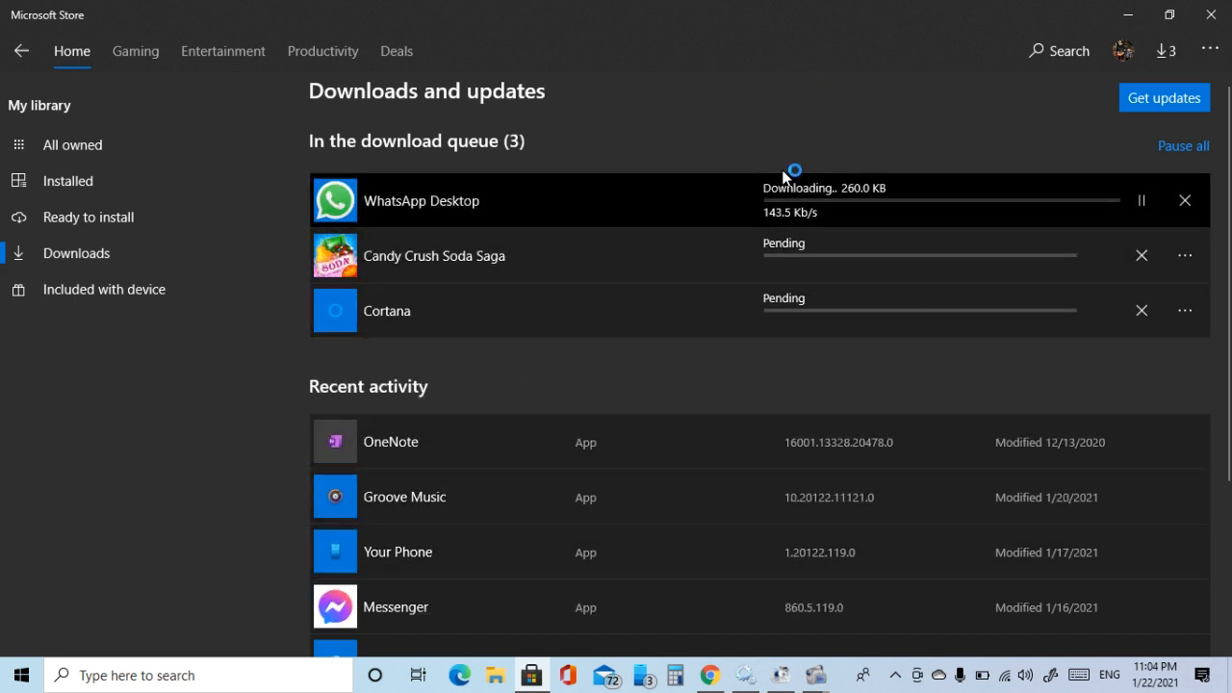
{"action": "left_click", "coordinate": [1128, 21]}
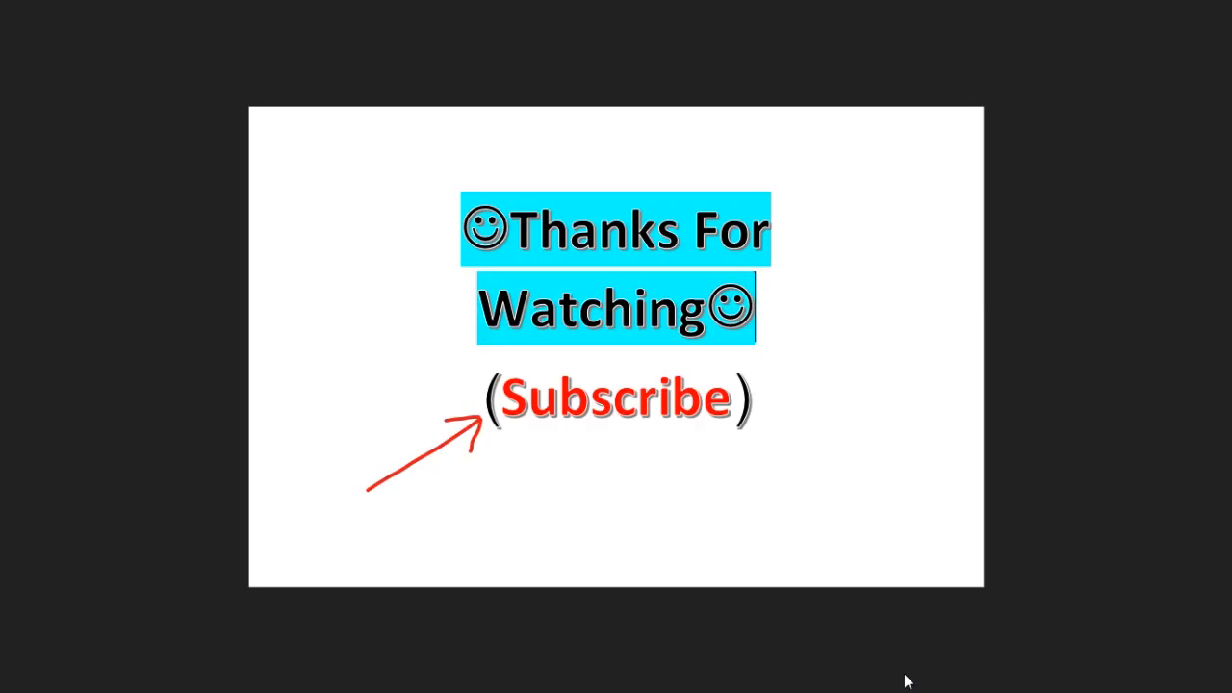